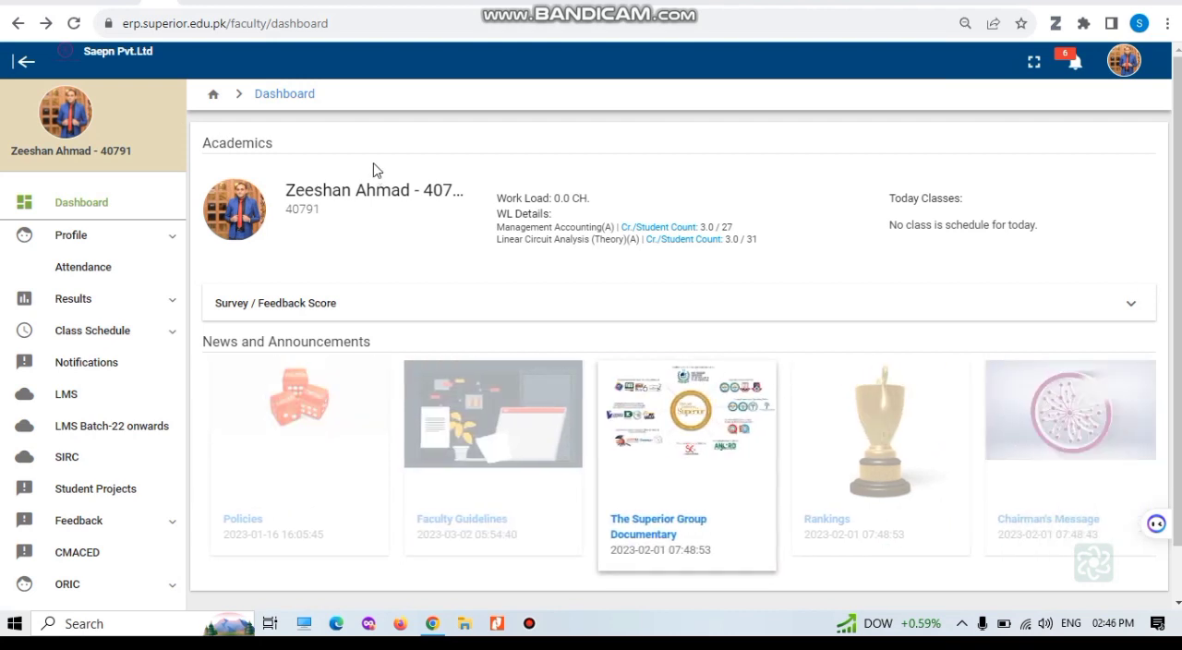
Step: Open the LMS Batch-22 onwards portal from the faculty dashboard and go to its login page
left_click(24, 62)
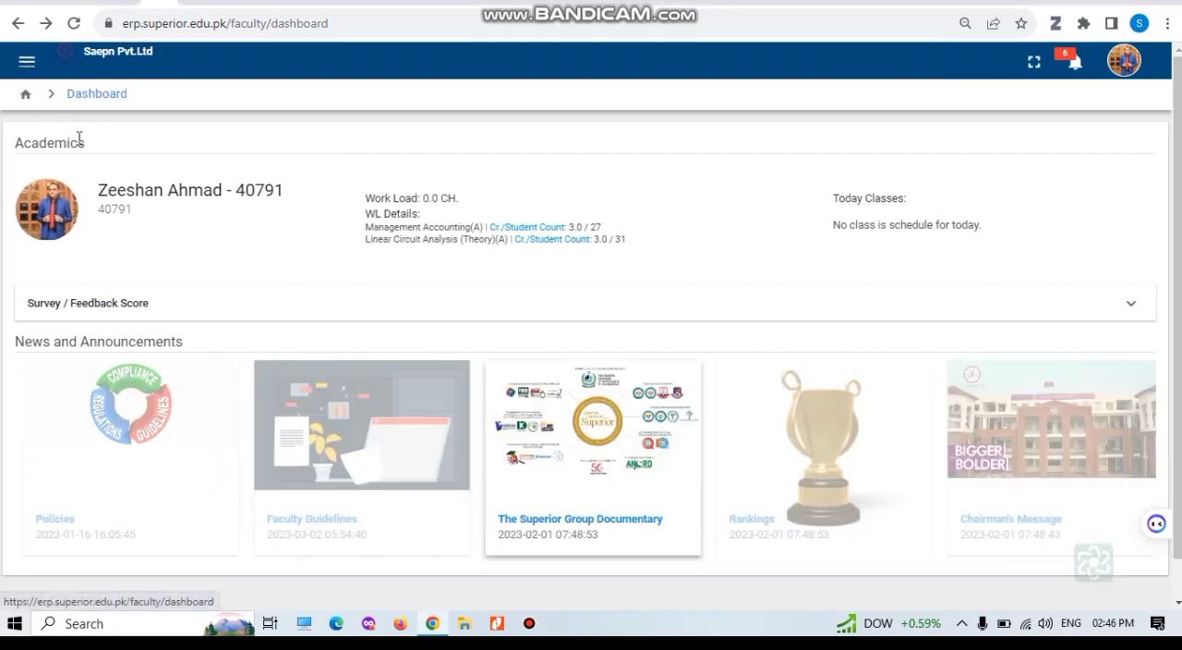
left_click(86, 97)
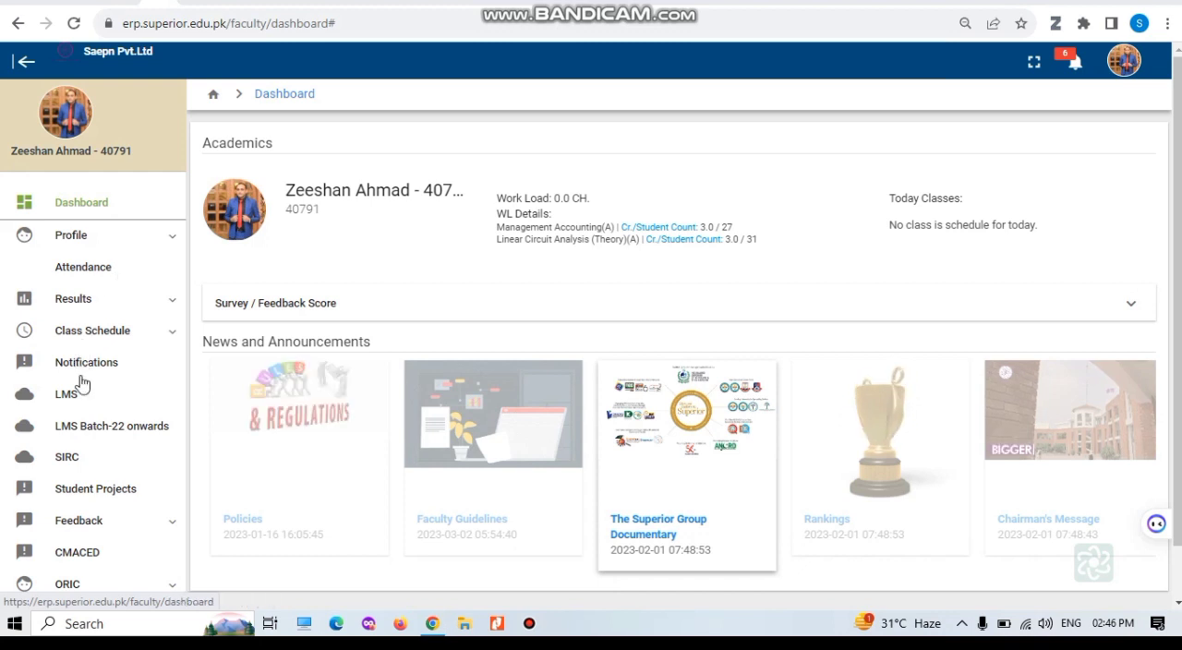
left_click(120, 436)
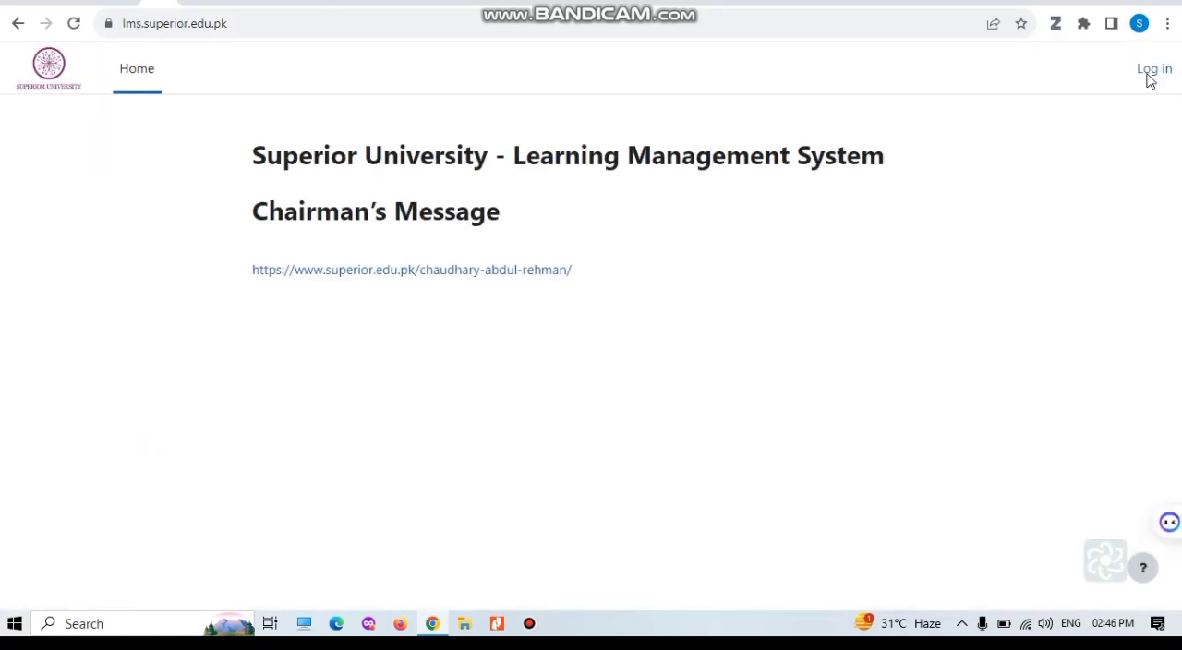
left_click(1150, 77)
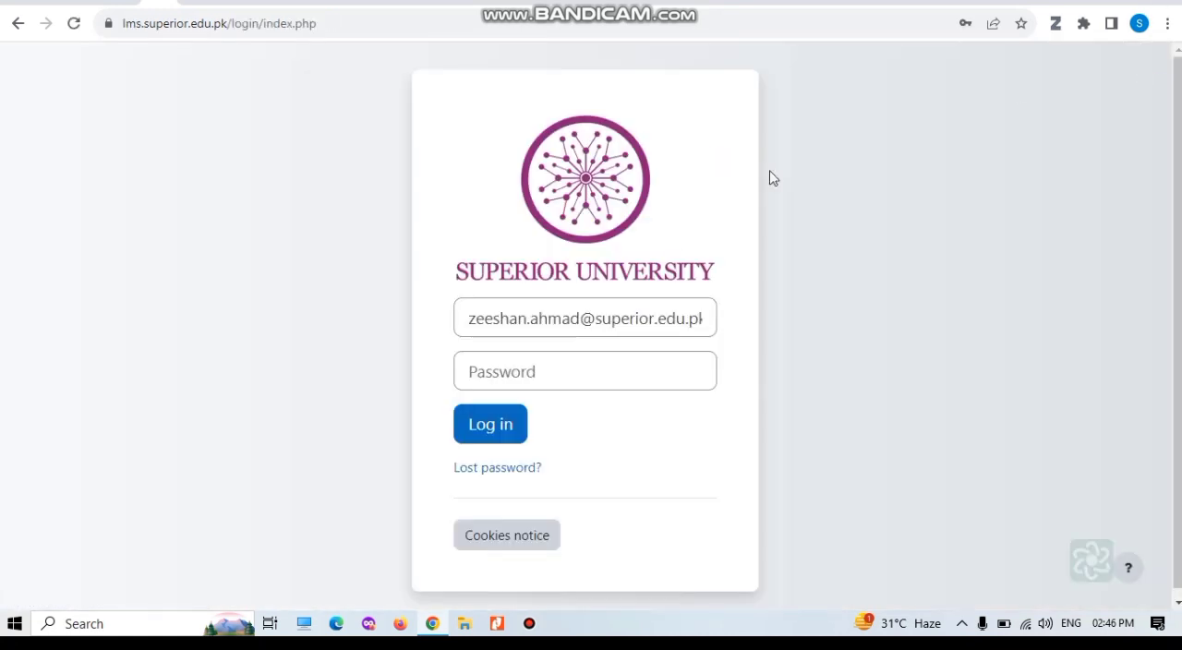
Step: Enter the account password for the prefilled faculty e-mail and log in to the learning management system
left_click(565, 316)
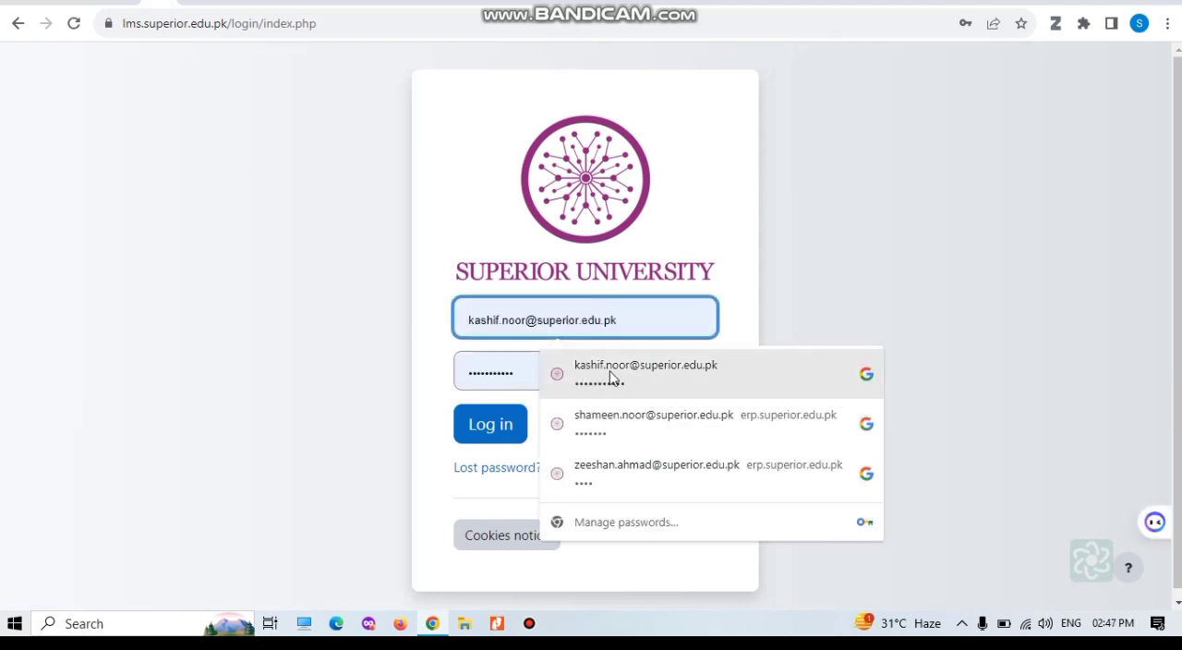
left_click(494, 372)
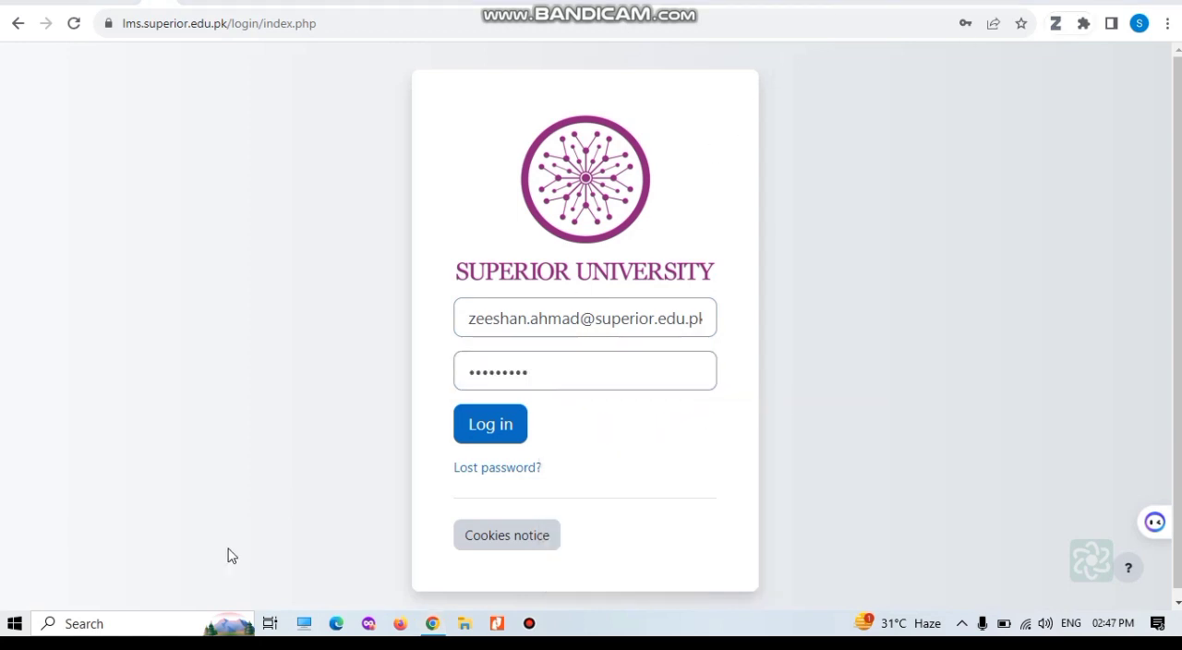
left_click(484, 427)
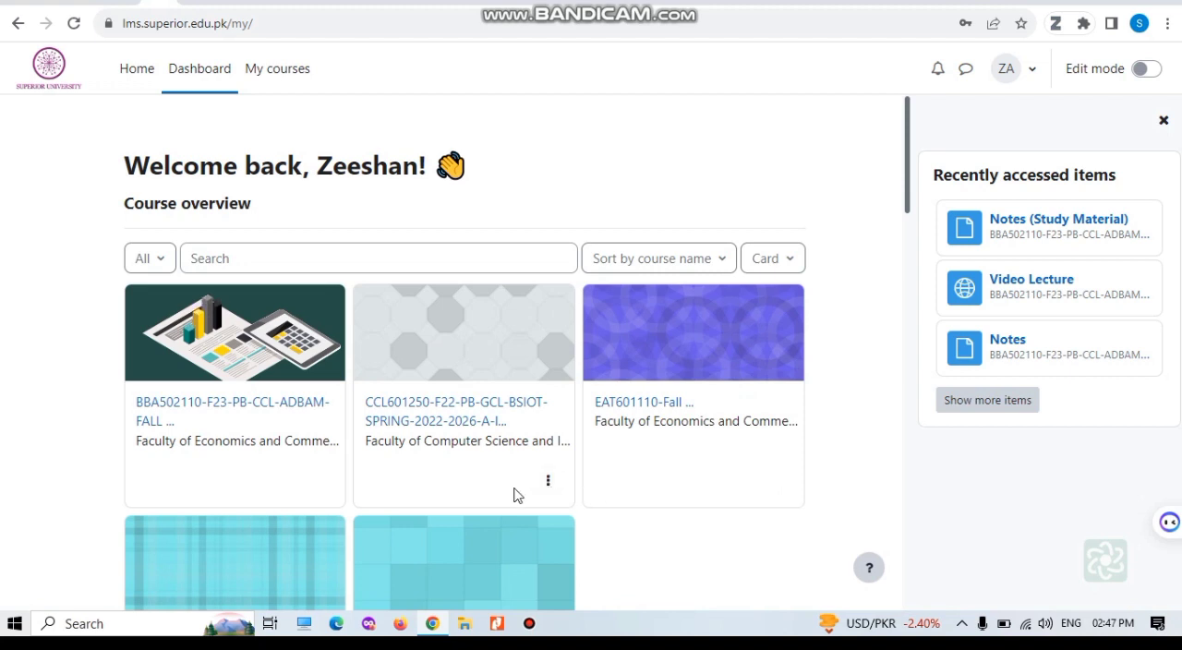
Step: Open the BBA502110 Management Accounting course and switch its edit mode off and back on
left_click(213, 407)
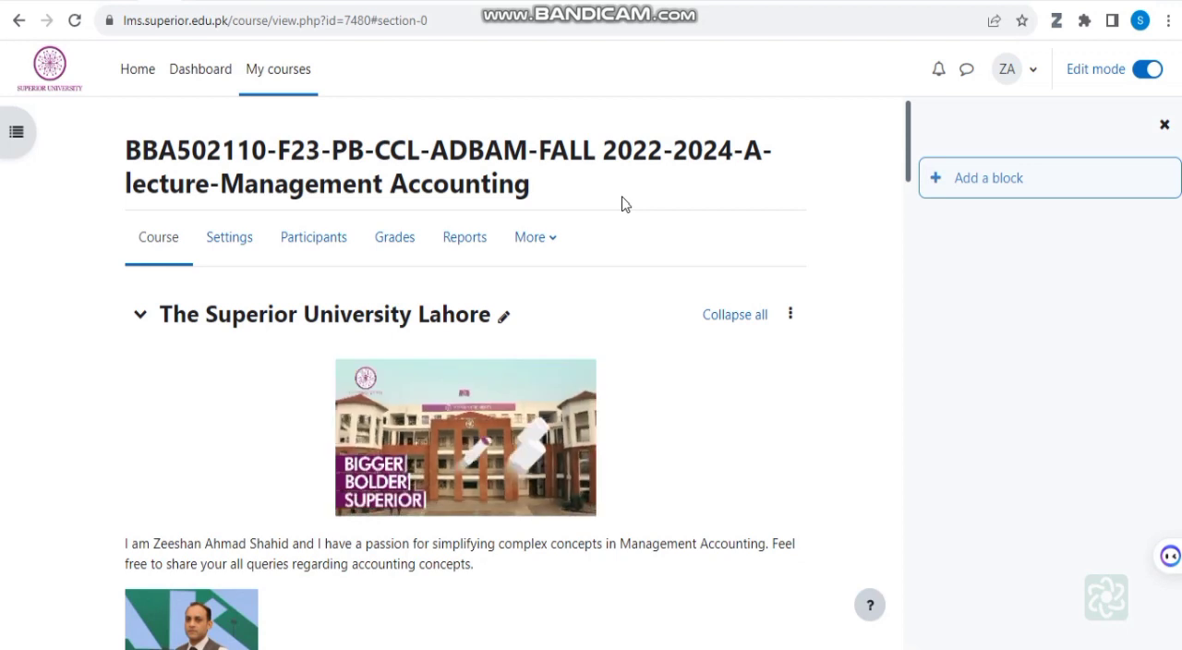
scroll(619, 213, "down", 1)
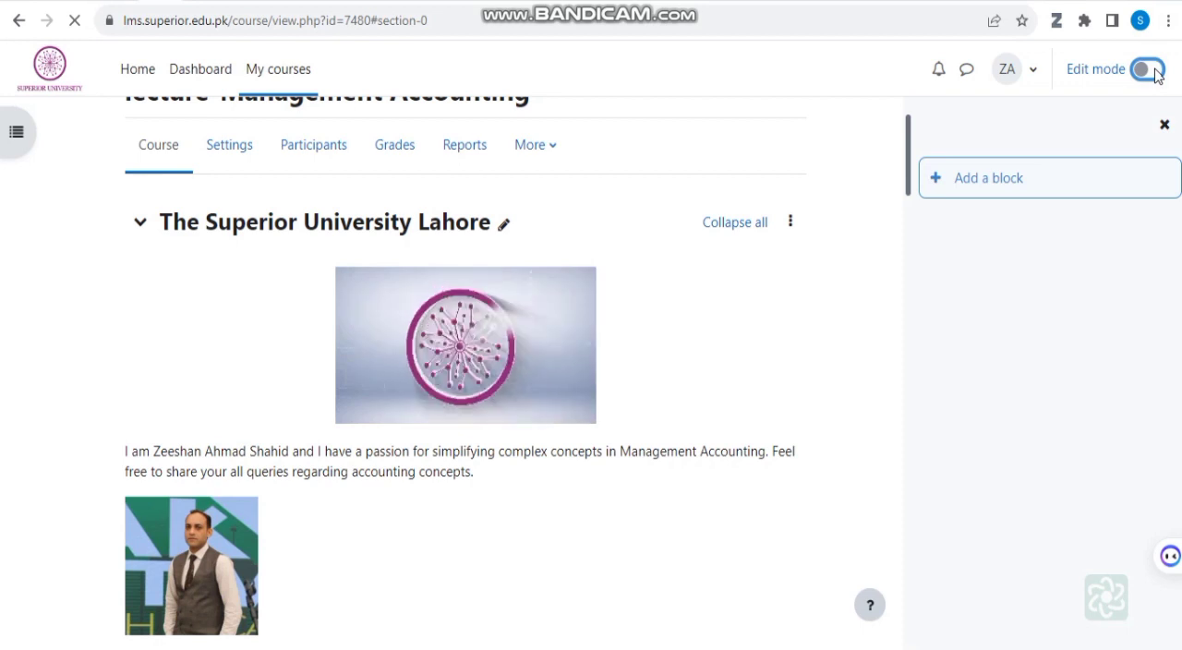
left_click(1148, 70)
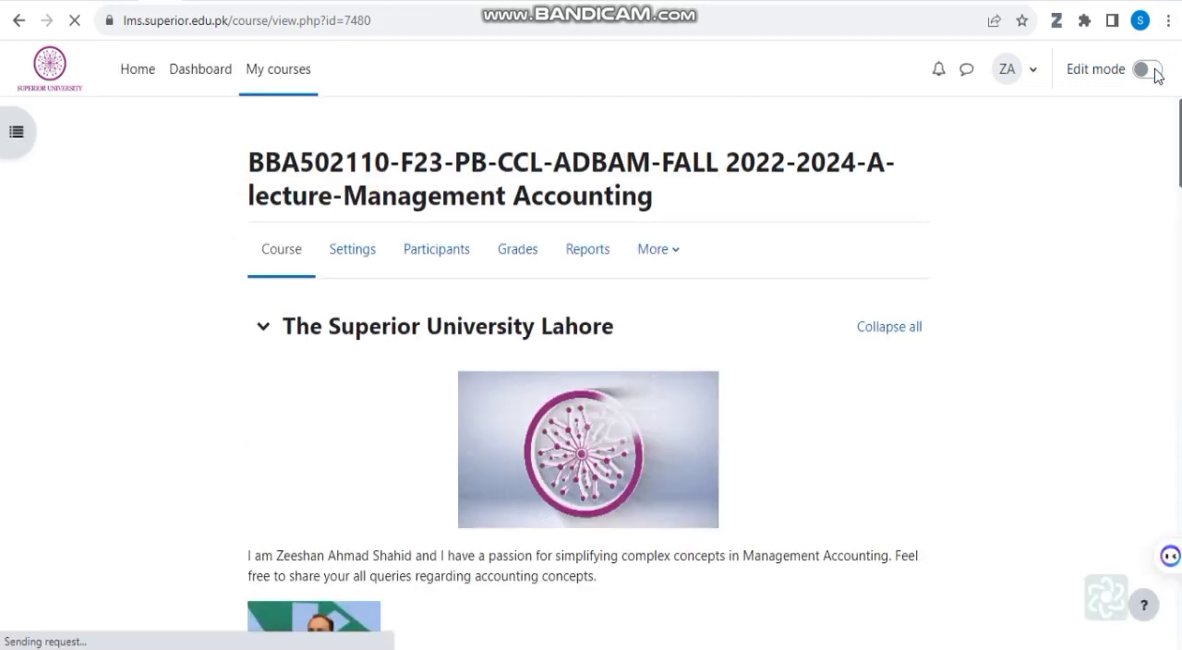
left_click(1152, 72)
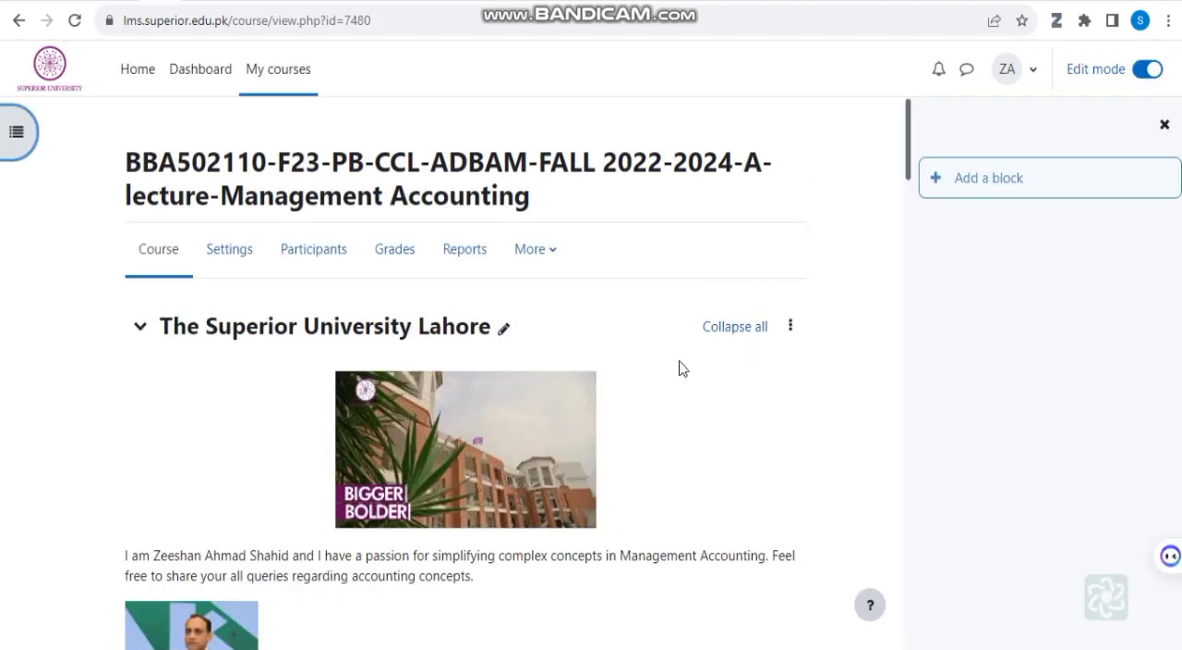
Step: Examine the course's introductory section, including the teacher introduction, Discussion Forum, Course Module, Management Accounting Book and Online Lecture Link
scroll(695, 390, "down", 2)
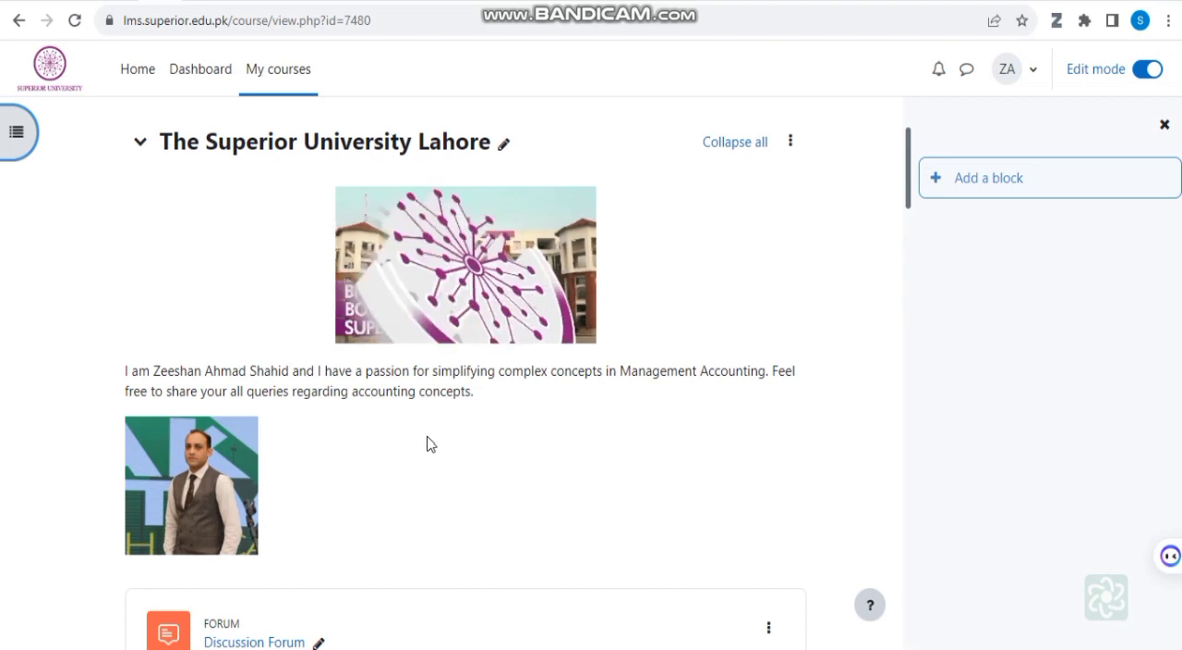
scroll(665, 409, "down", 2)
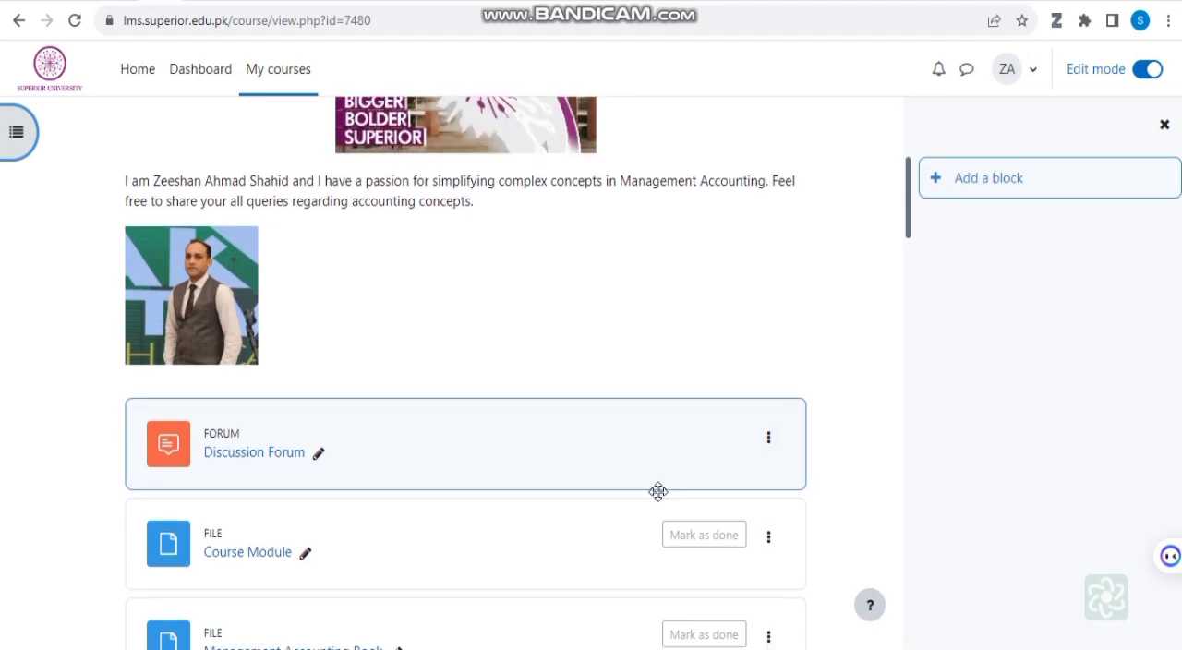
scroll(656, 491, "down", 1)
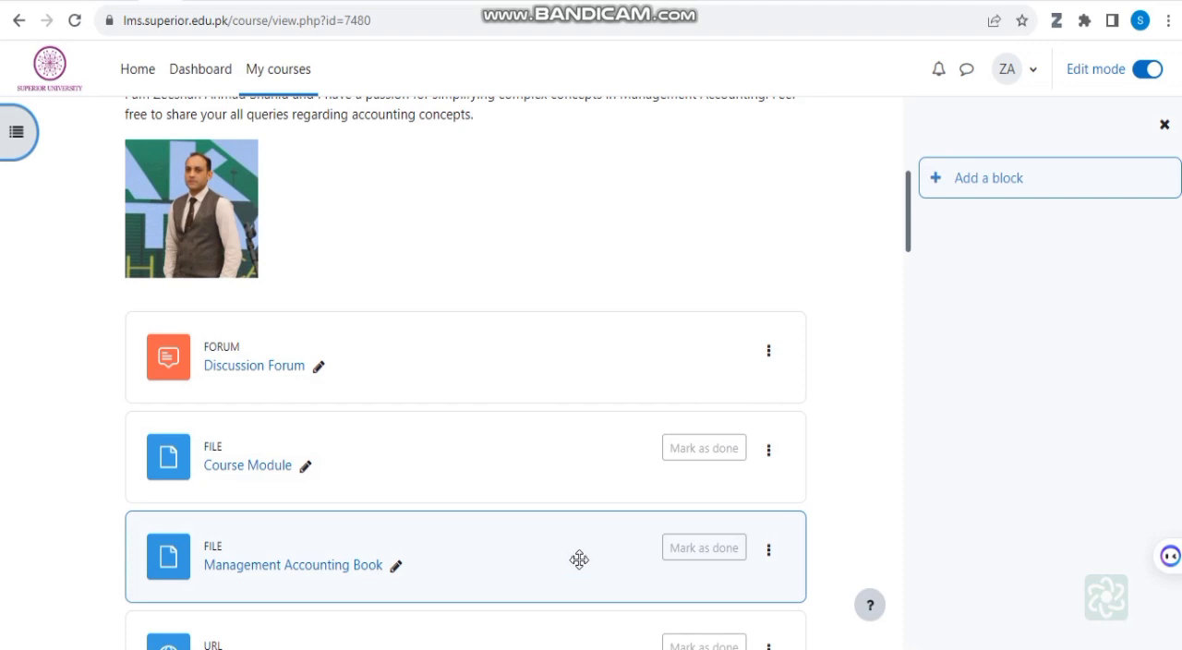
scroll(579, 560, "down", 1)
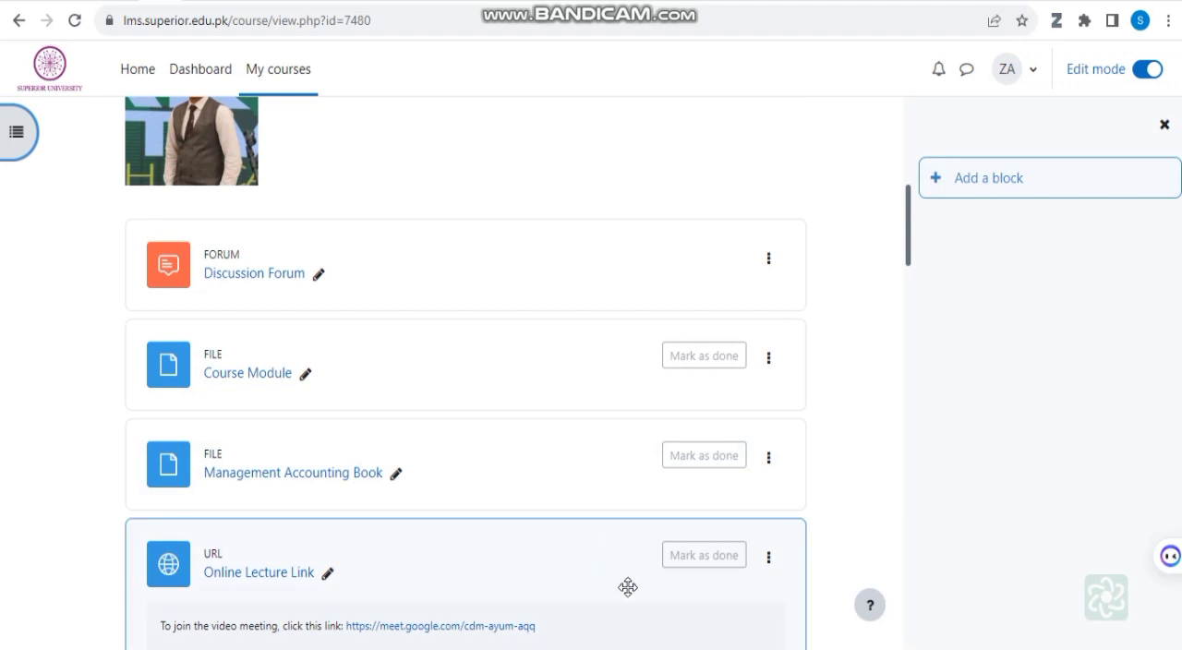
scroll(627, 587, "down", 1)
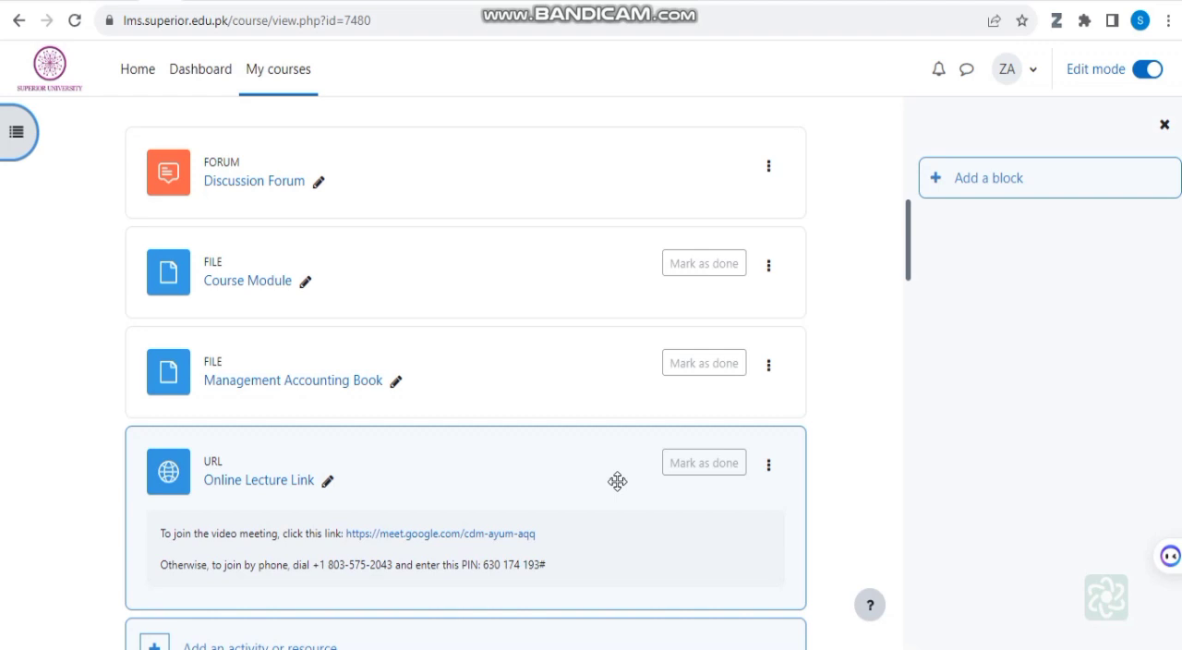
scroll(618, 481, "down", 2)
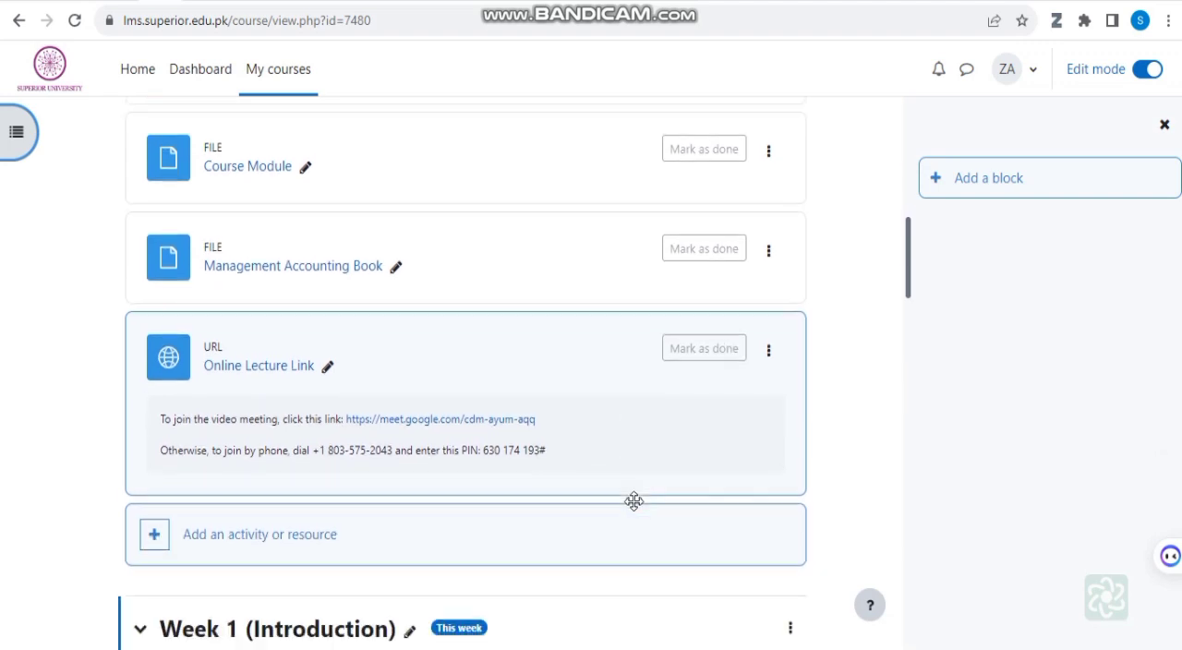
scroll(628, 453, "up", 2)
scroll(626, 445, "down", 1)
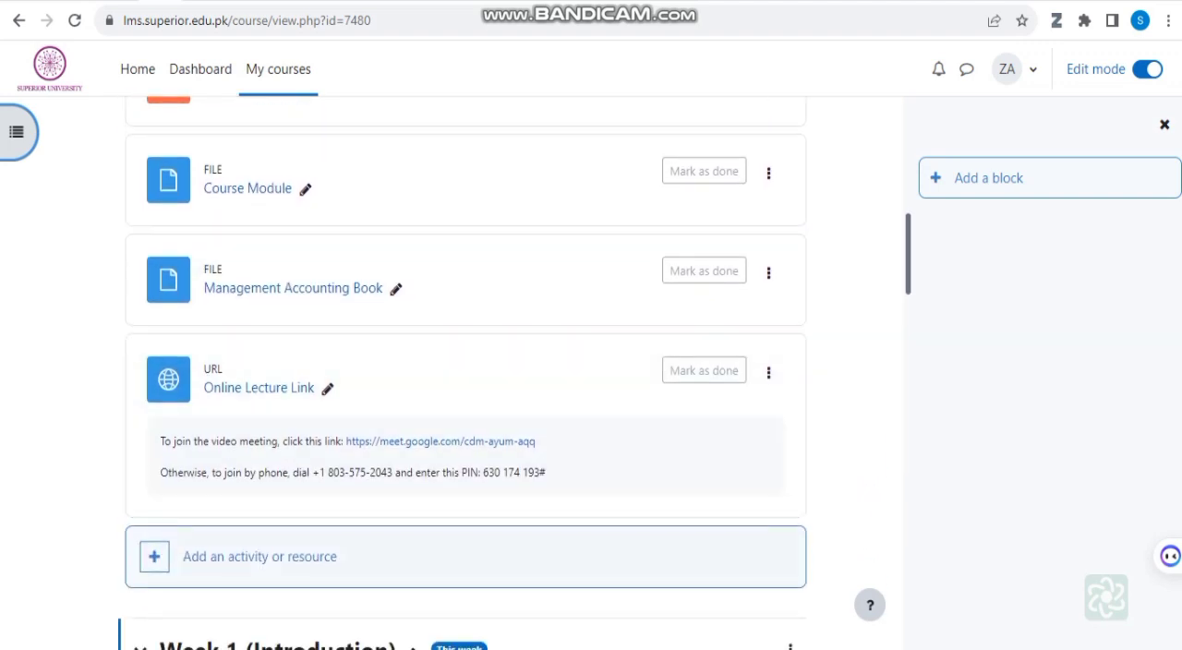
Step: View the activity and resource types that can be added to the introductory section, close the list, and review the section's existing items
left_click(155, 558)
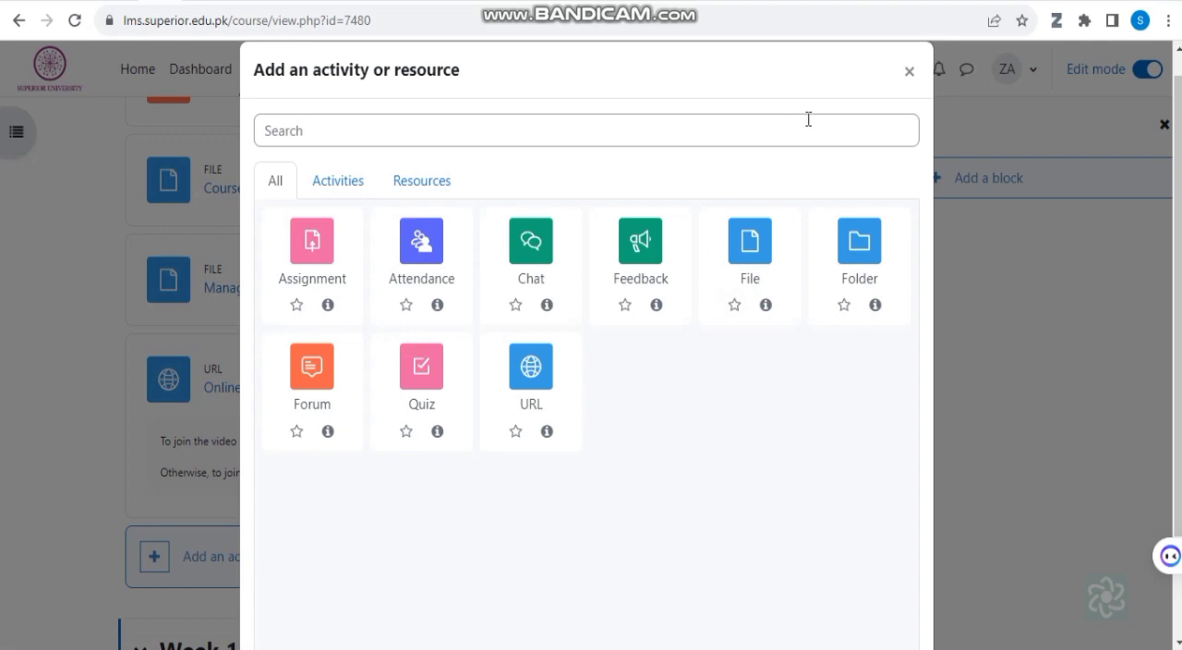
left_click(909, 73)
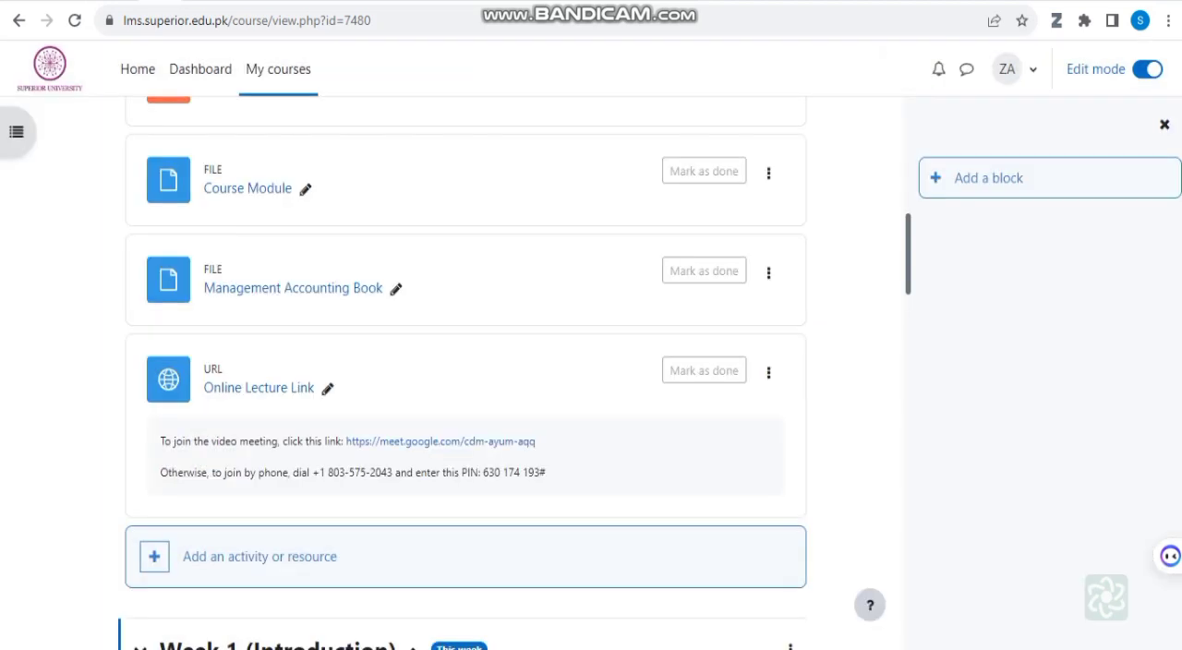
scroll(295, 515, "down", 2)
scroll(554, 250, "up", 2)
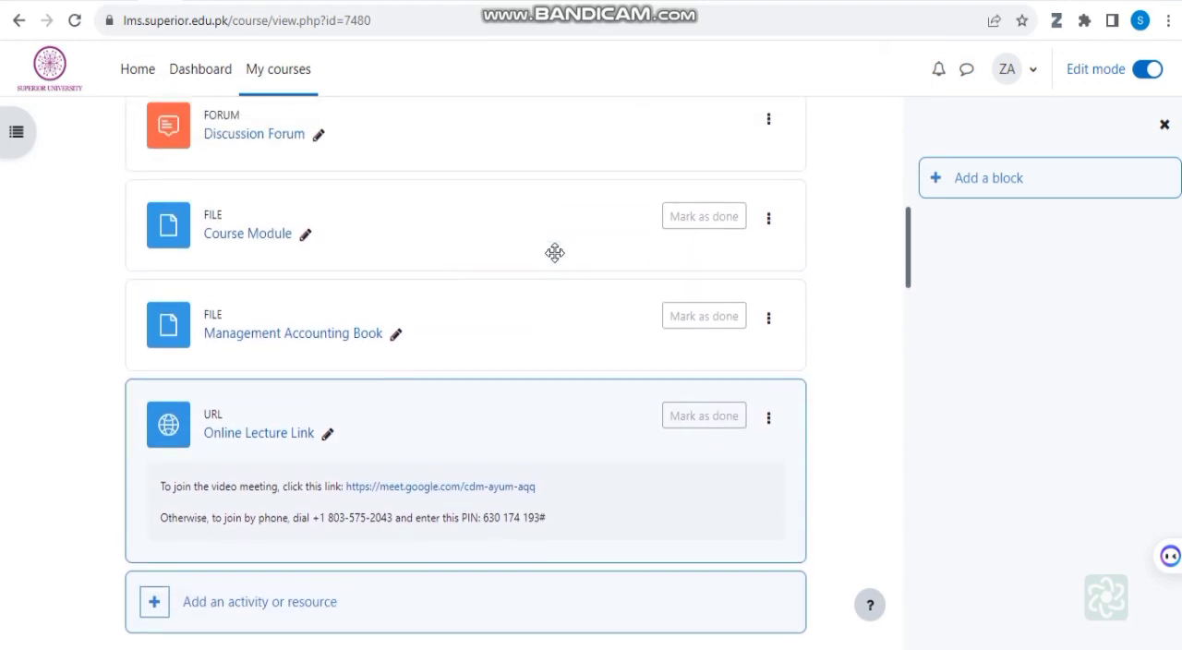
scroll(554, 252, "up", 2)
scroll(554, 253, "down", 1)
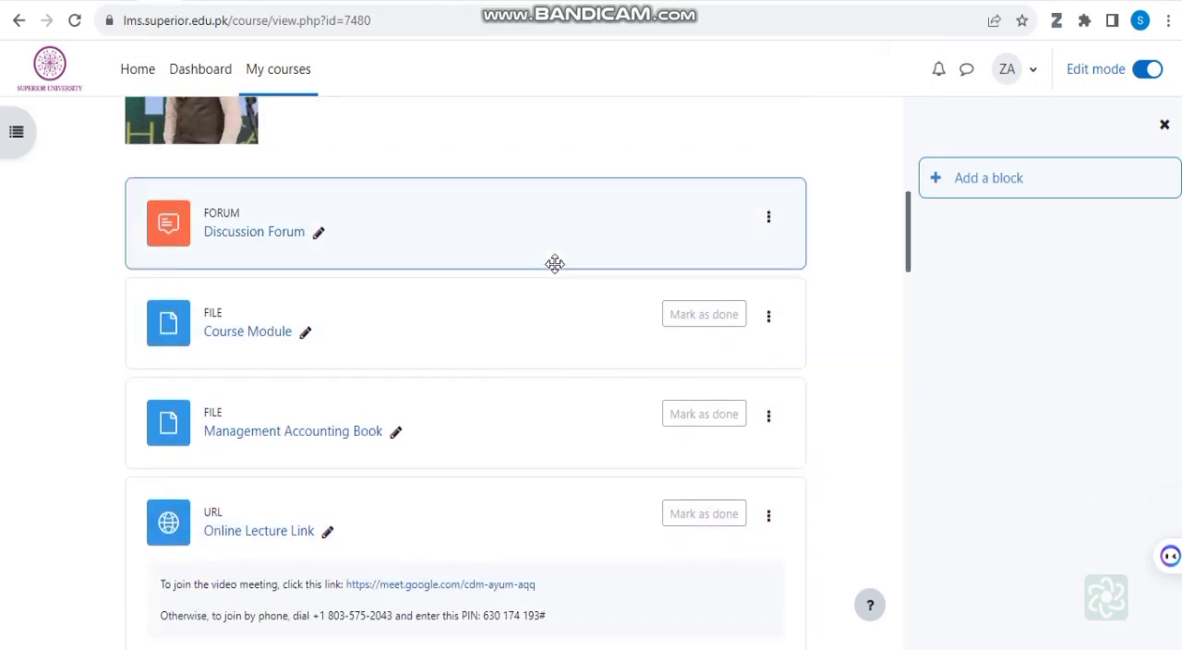
scroll(554, 264, "down", 1)
scroll(449, 286, "down", 1)
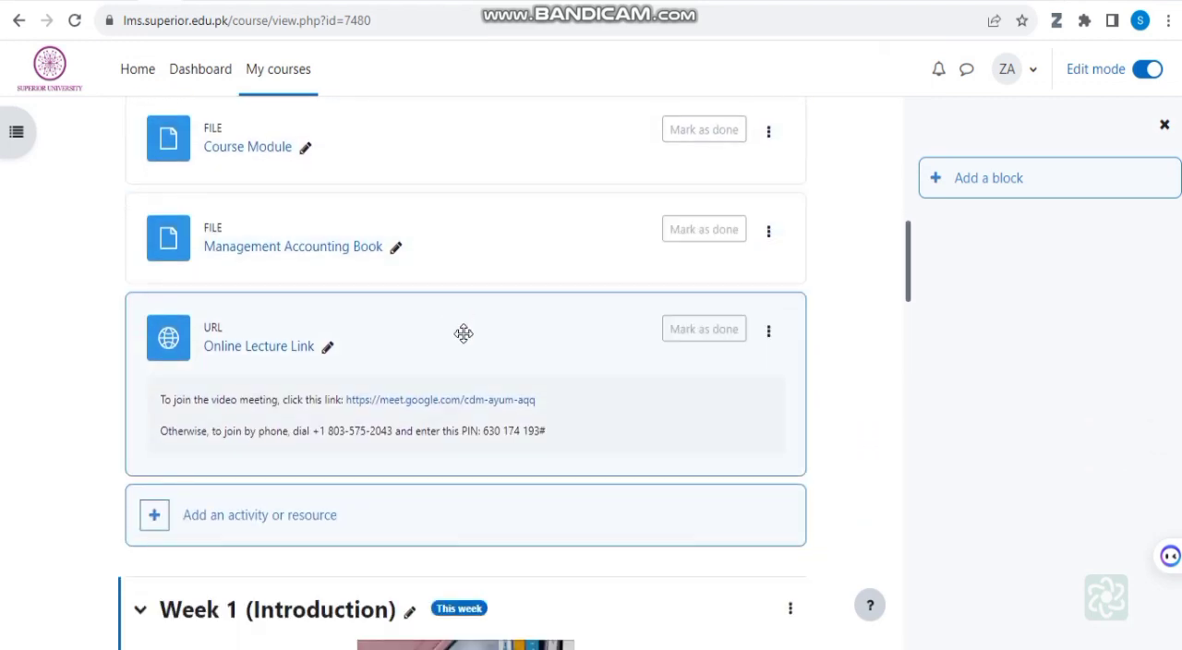
scroll(464, 334, "down", 1)
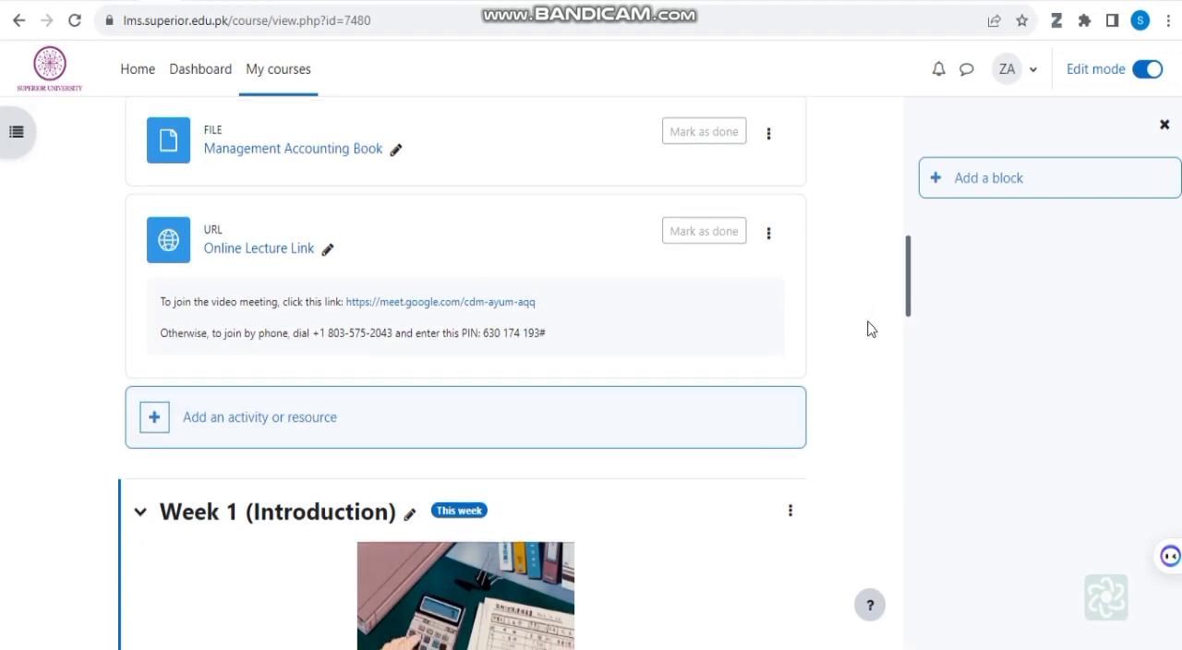
Step: Look through the Week 1 (Introduction) and Week 2 (Financial Statements) sections to see how their files, links, assignment and quiz are arranged
scroll(868, 327, "down", 10)
scroll(858, 351, "down", 11)
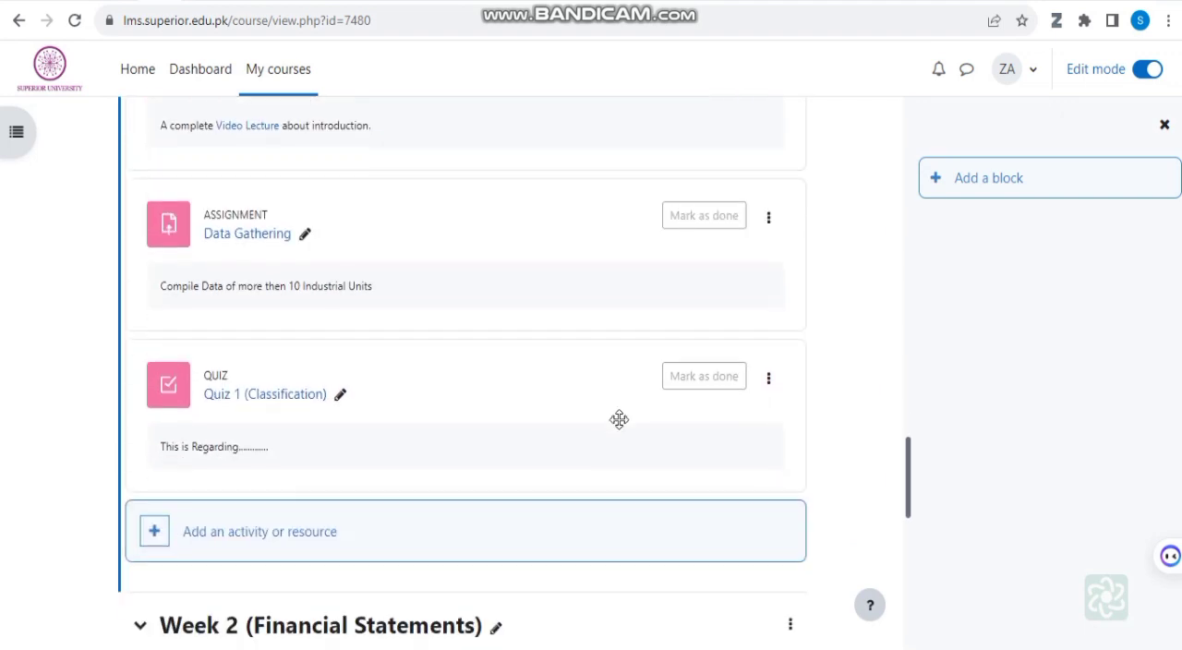
scroll(545, 518, "down", 2)
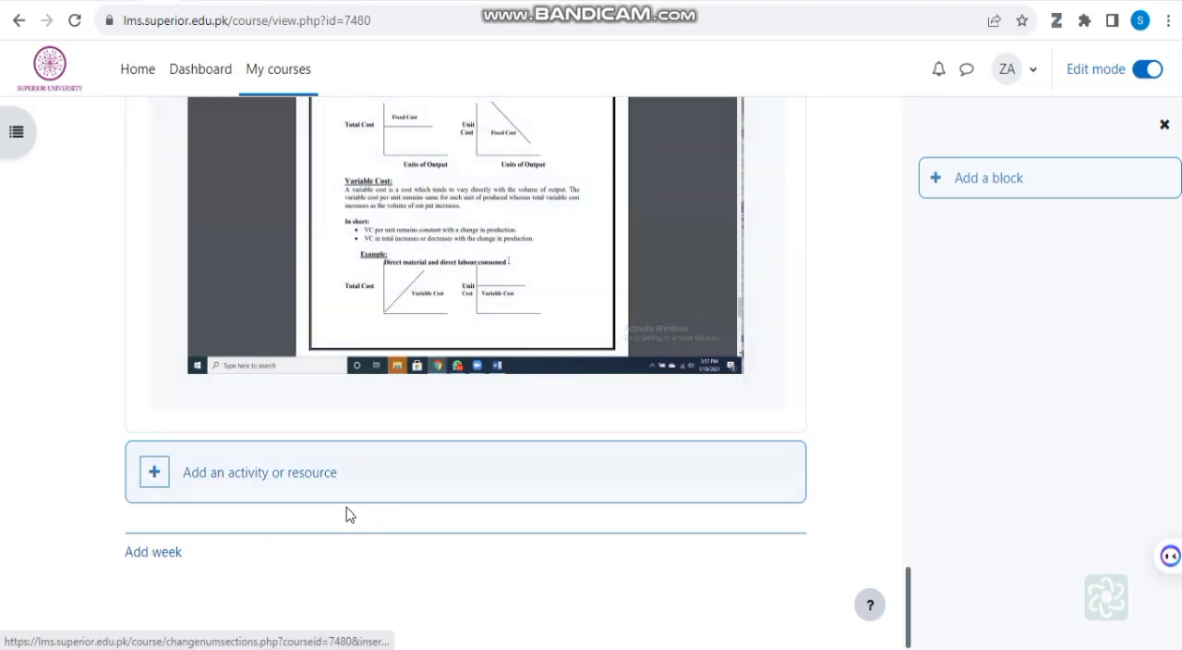
scroll(682, 383, "up", 10)
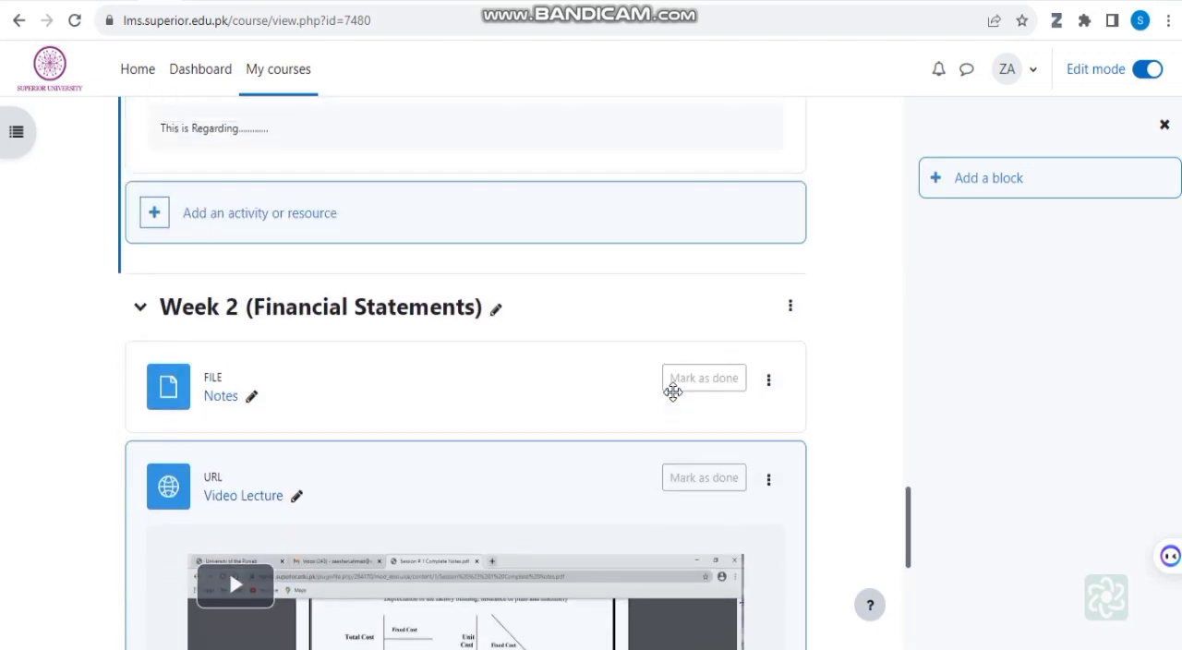
scroll(674, 376, "up", 12)
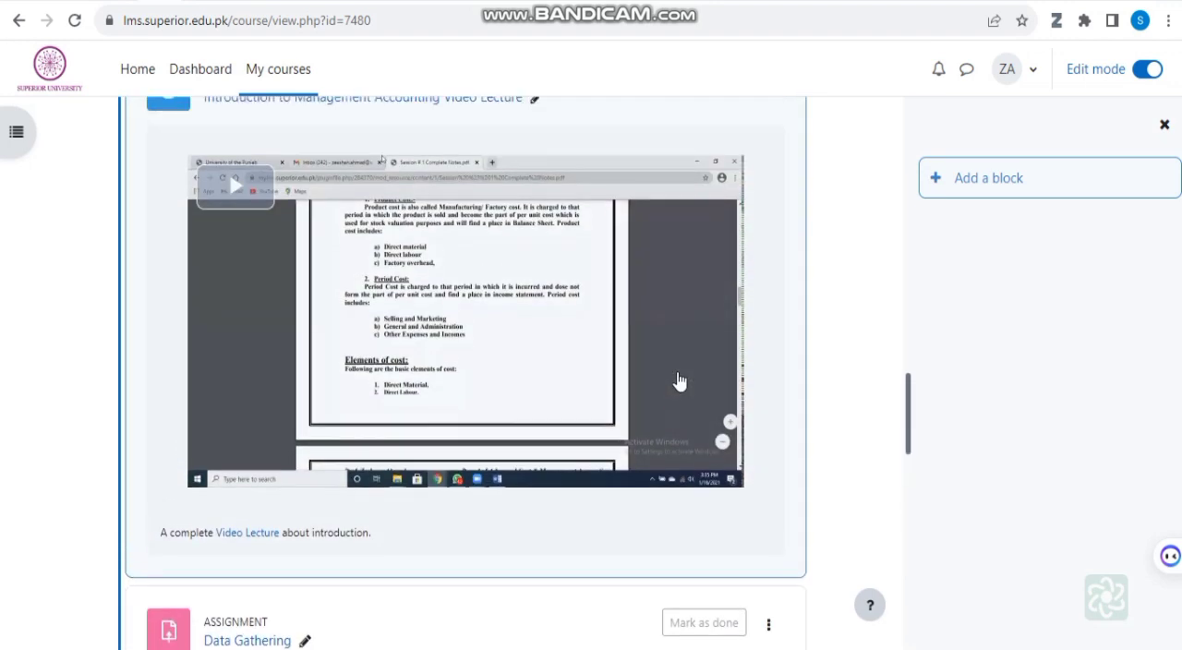
scroll(678, 376, "down", 8)
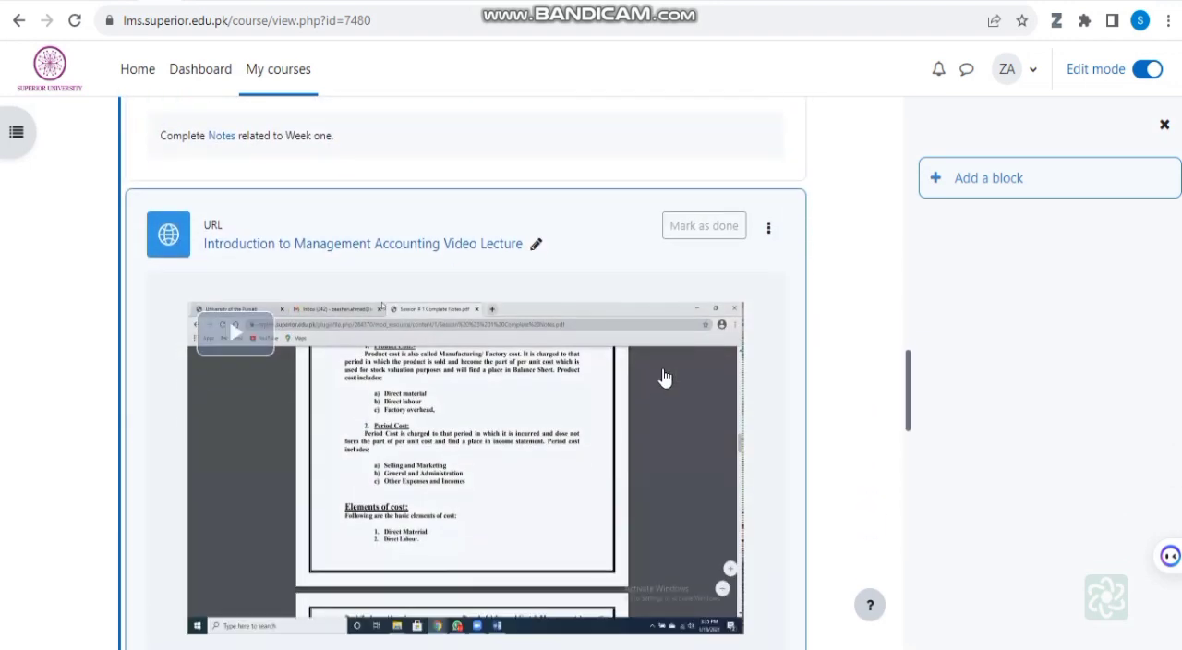
scroll(637, 409, "down", 3)
scroll(625, 409, "up", 1)
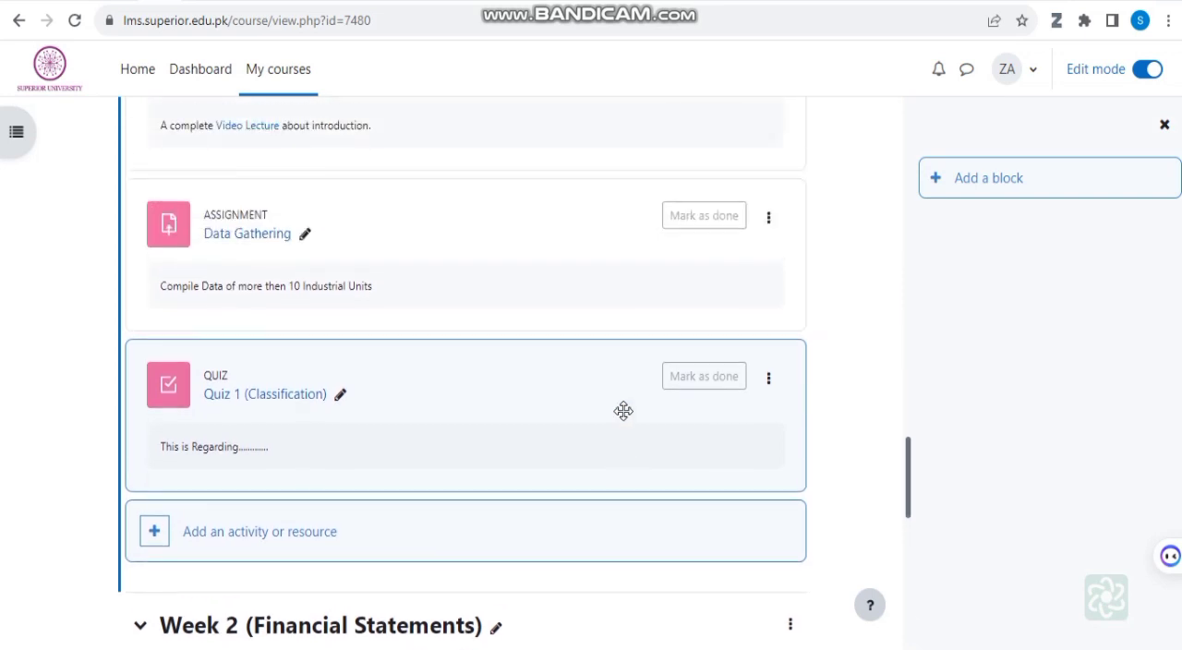
scroll(625, 409, "down", 1)
scroll(623, 411, "up", 4)
scroll(621, 414, "up", 12)
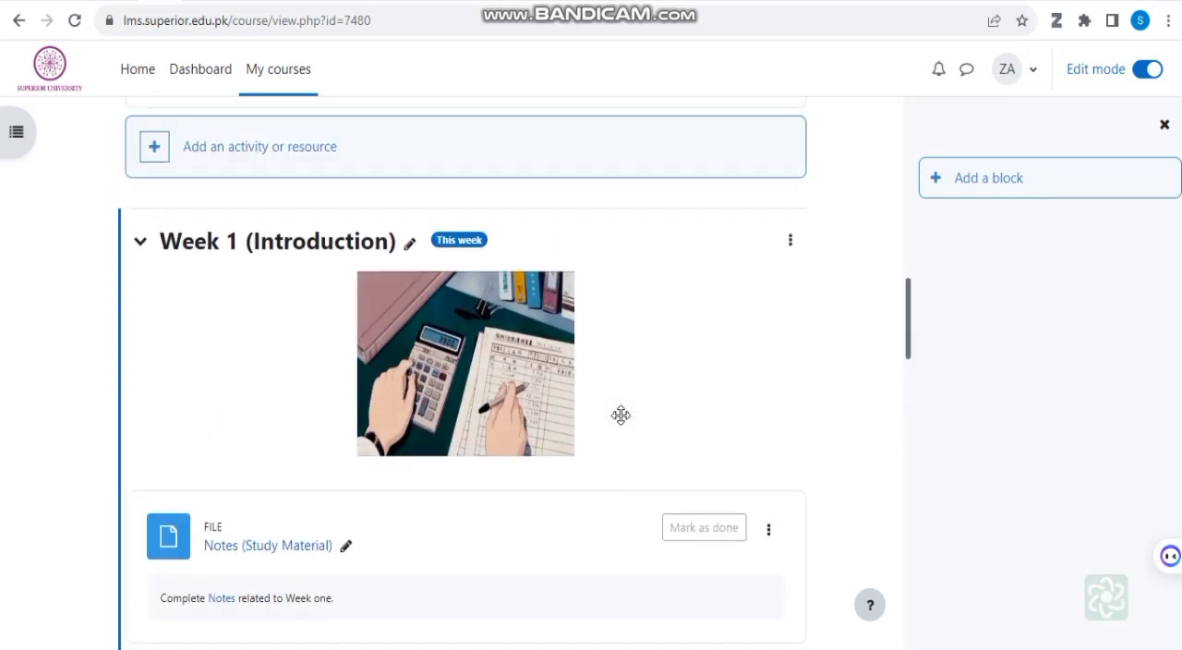
Step: Examine the Week 1 study material notes and the Introduction to Management Accounting video lecture
scroll(628, 489, "down", 3)
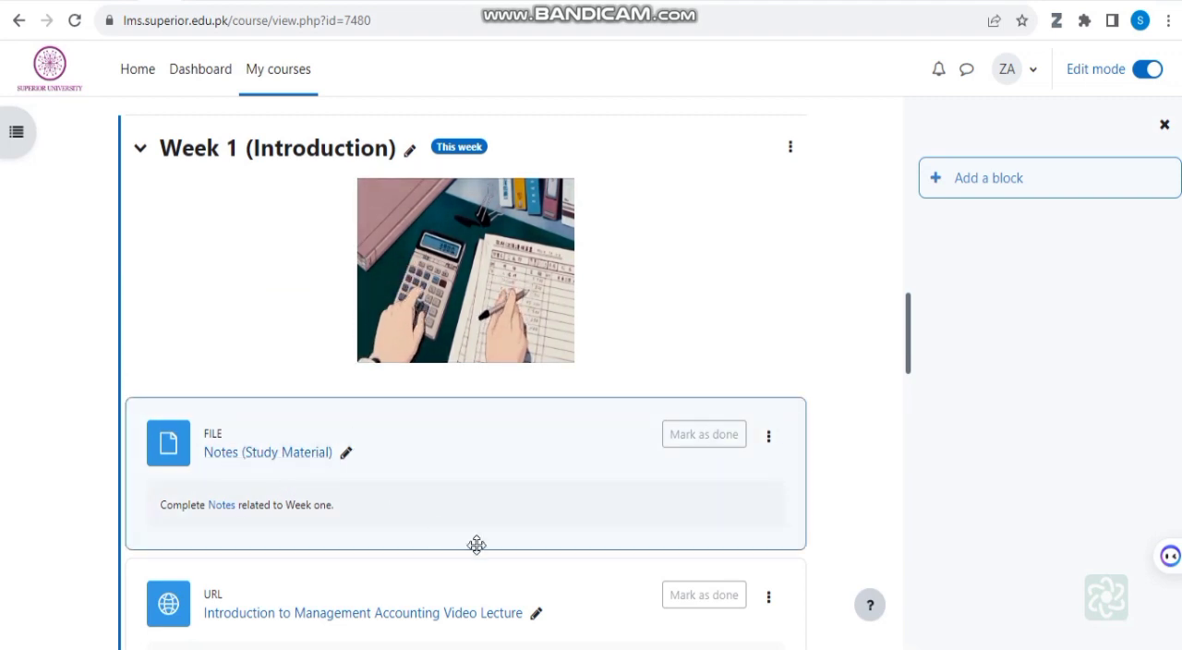
scroll(477, 543, "down", 2)
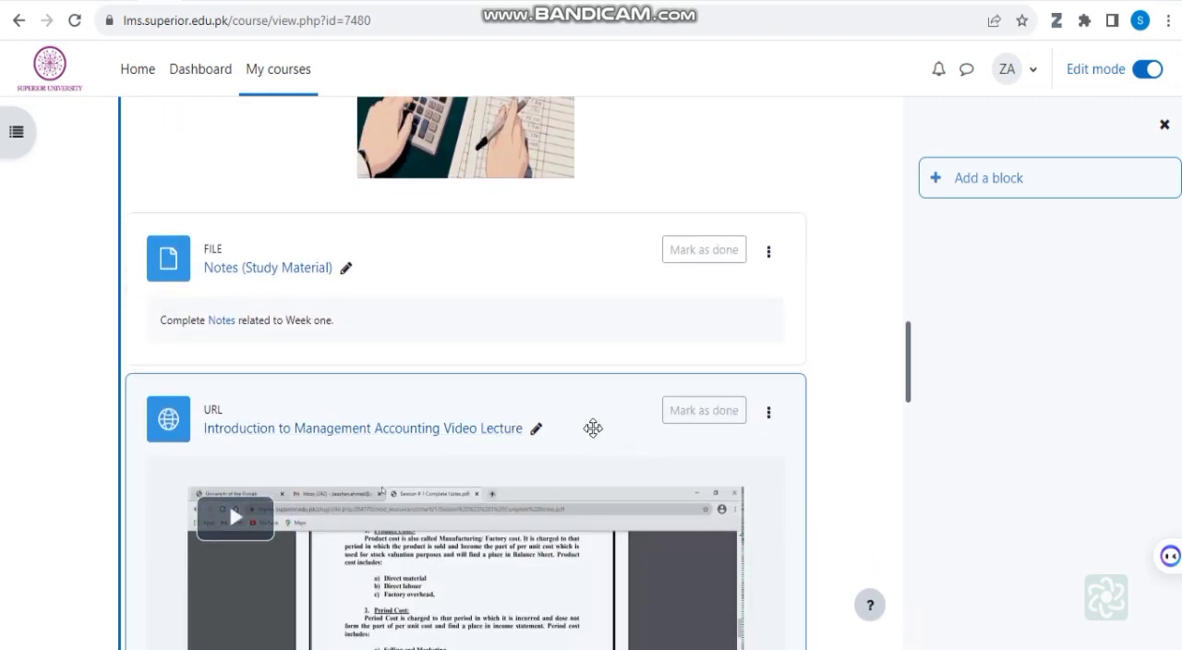
scroll(591, 430, "down", 1)
scroll(535, 541, "down", 1)
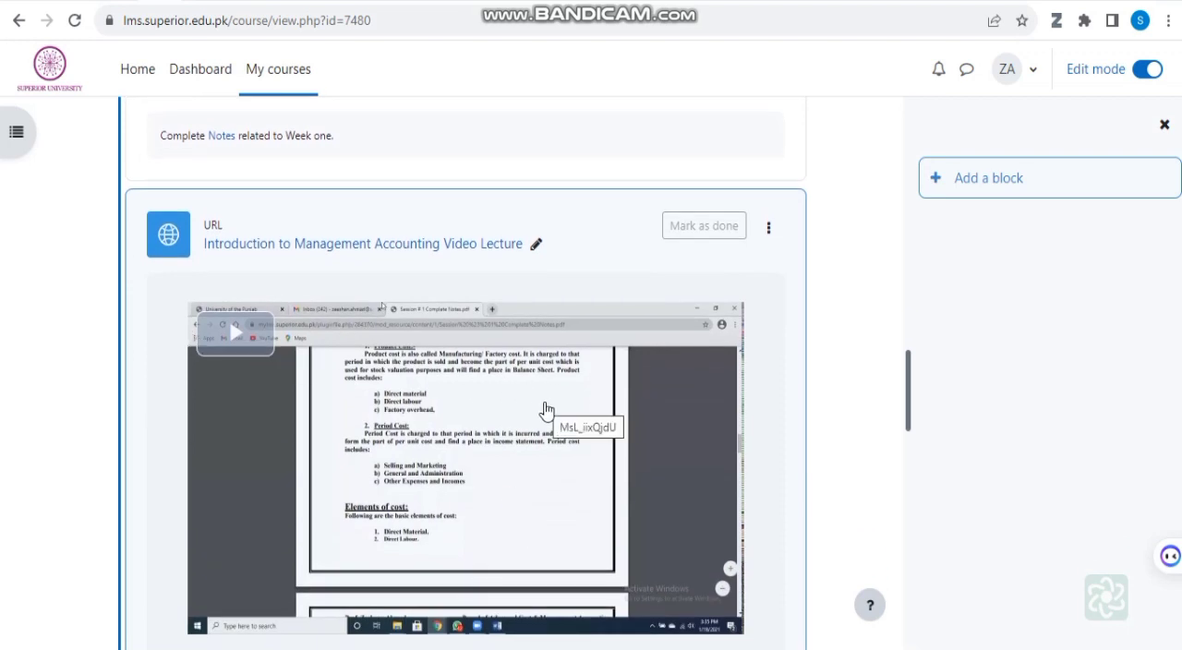
scroll(578, 454, "down", 1)
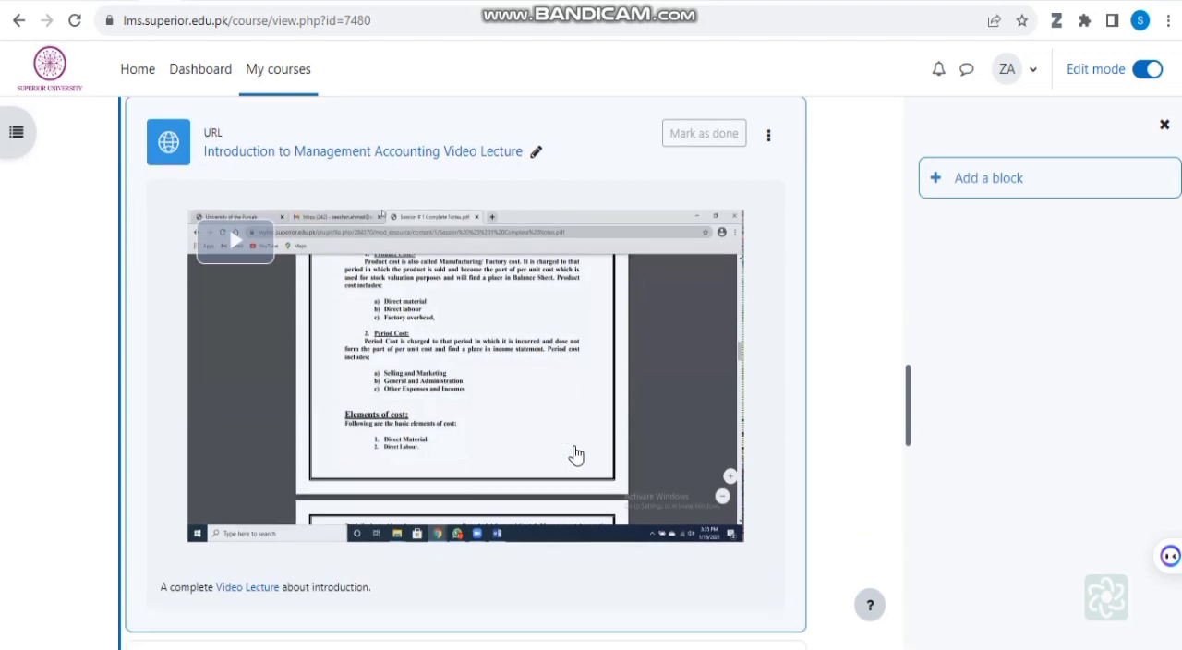
Step: Examine the Week 1 Data Gathering assignment and Quiz 1 (Classification), then view the activity and resource types available for that week and close the list
scroll(536, 286, "down", 2)
scroll(542, 302, "down", 1)
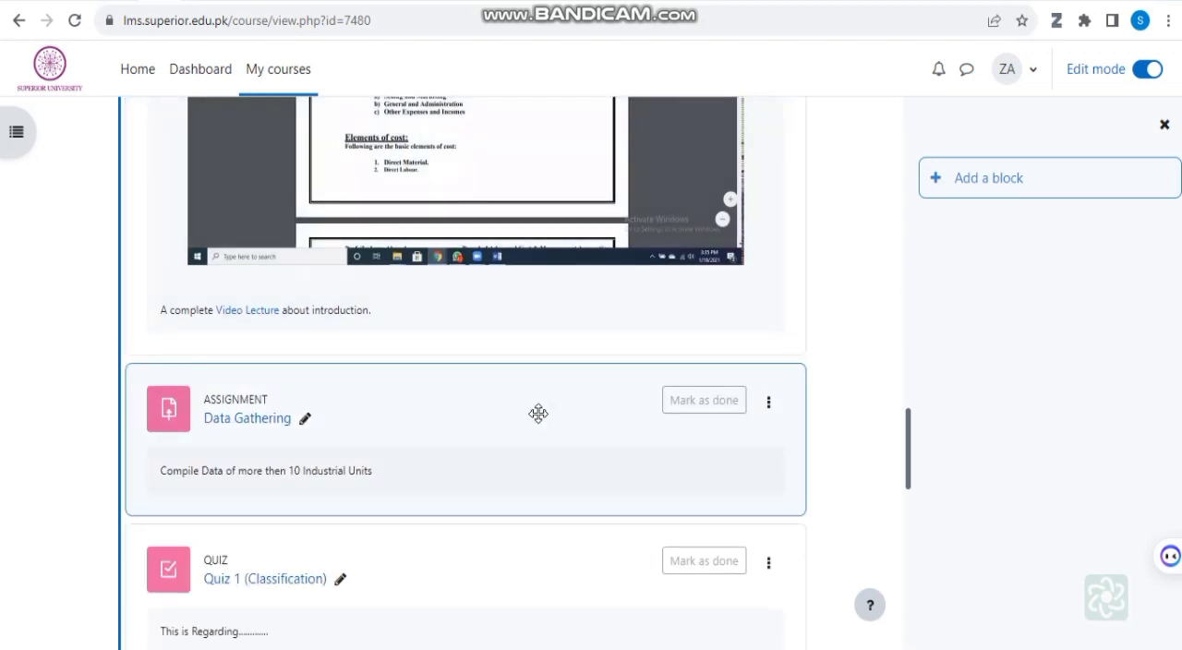
scroll(572, 417, "down", 1)
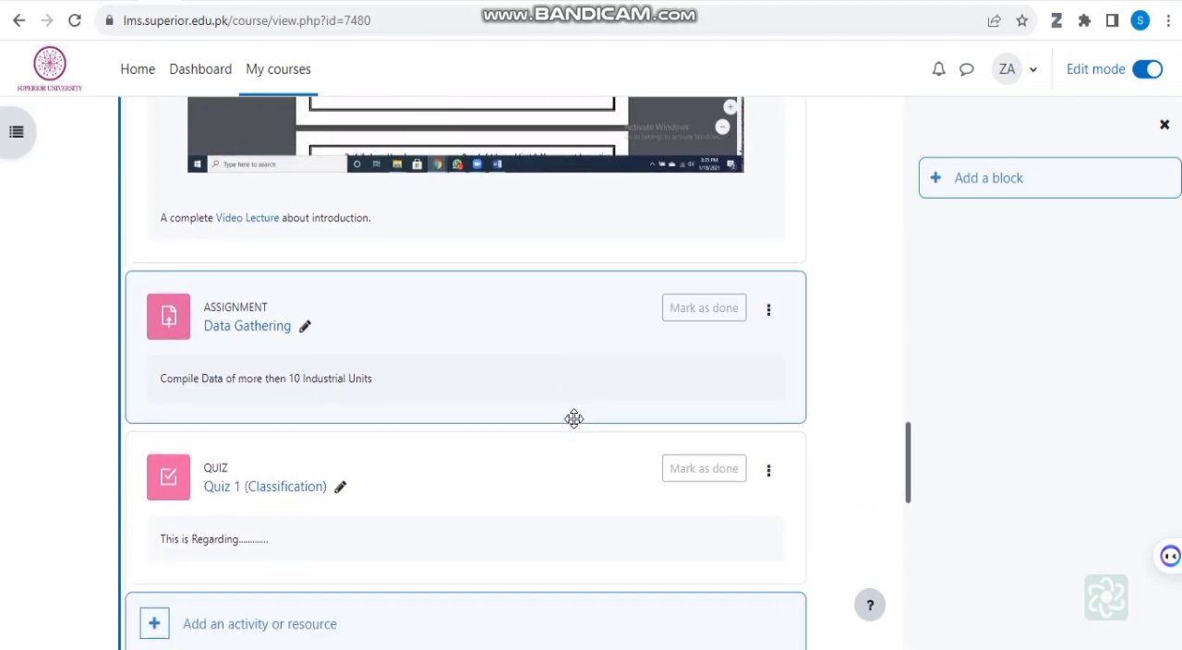
scroll(615, 482, "down", 2)
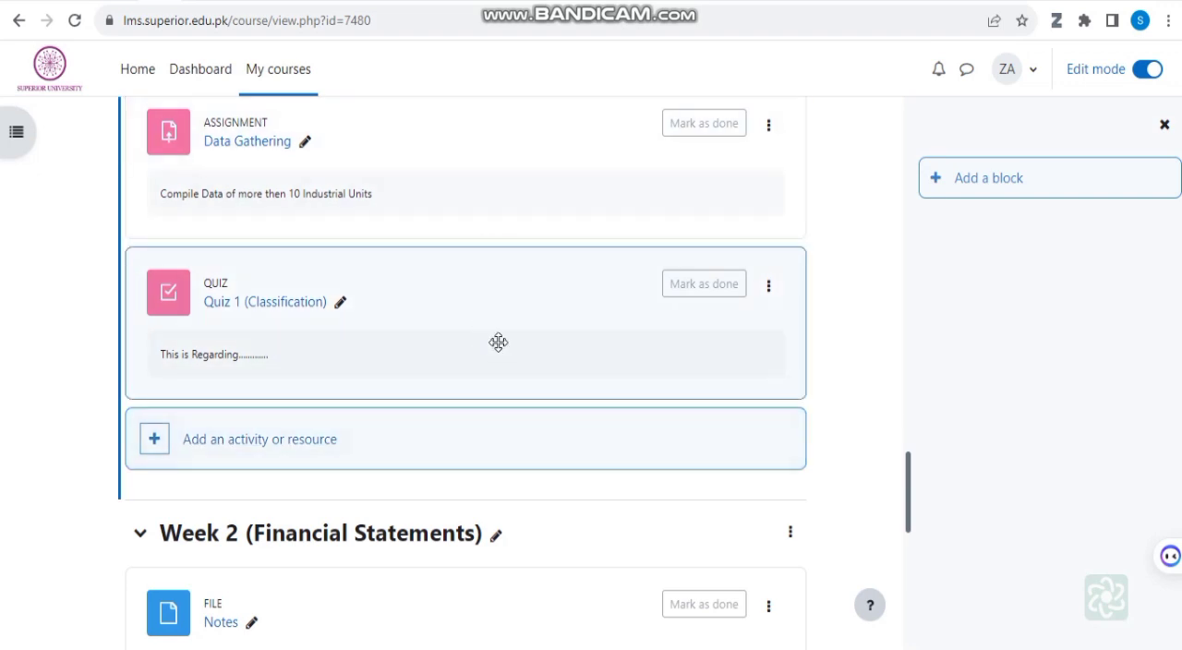
left_click(154, 446)
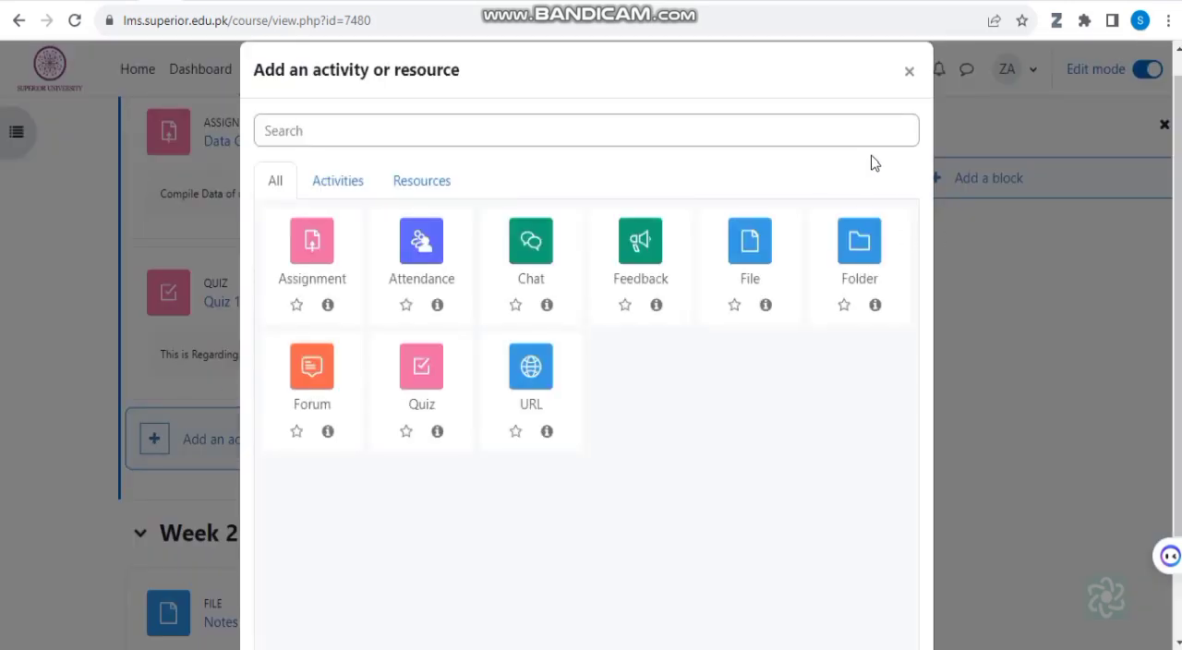
left_click(909, 76)
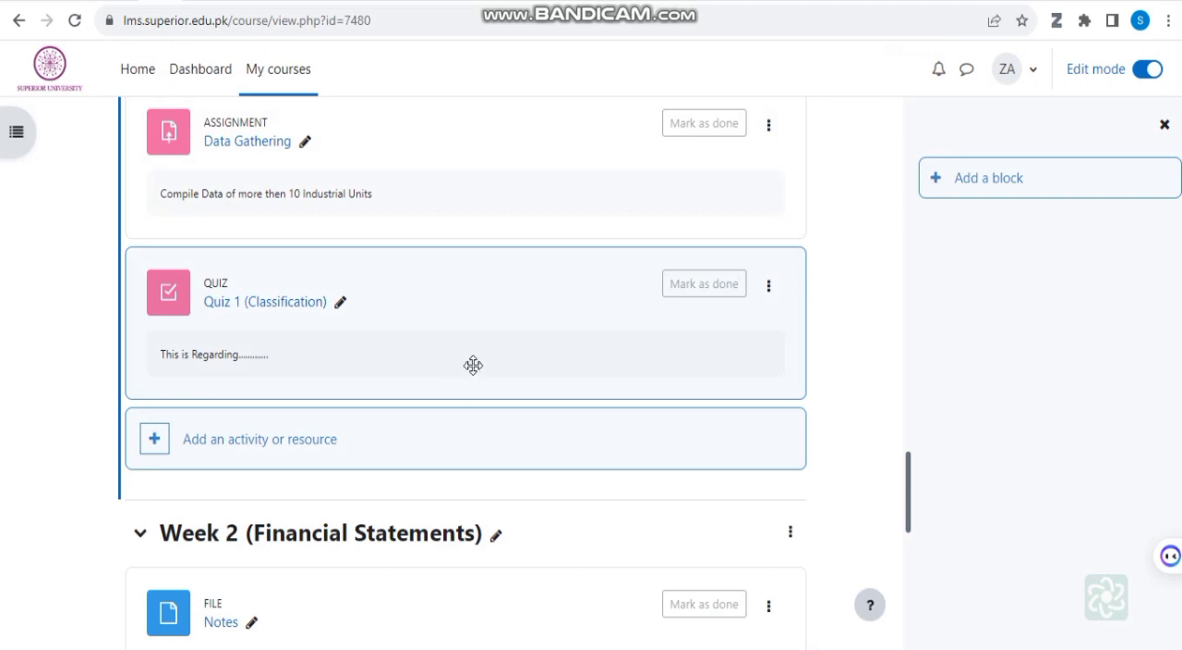
Step: Examine the Week 2 (Financial Statements) notes and video lecture and the option for adding a week, comparing them with the Week 1 assignment and quiz
scroll(466, 367, "down", 1)
scroll(409, 457, "down", 6)
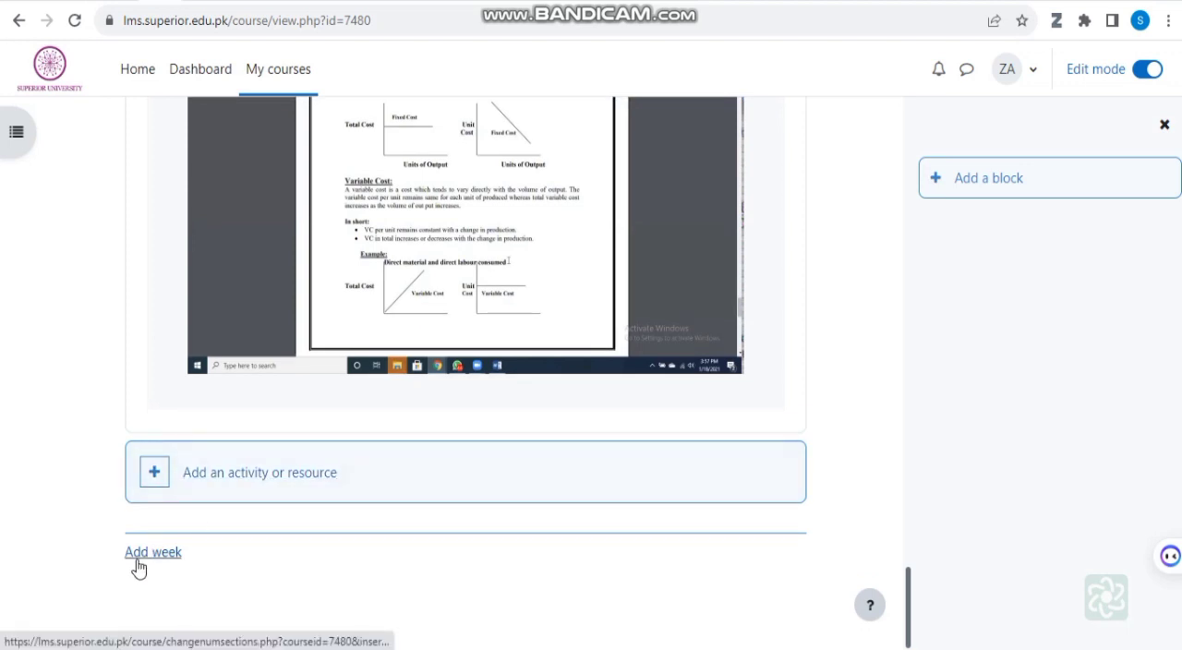
scroll(566, 355, "up", 1)
scroll(565, 350, "up", 5)
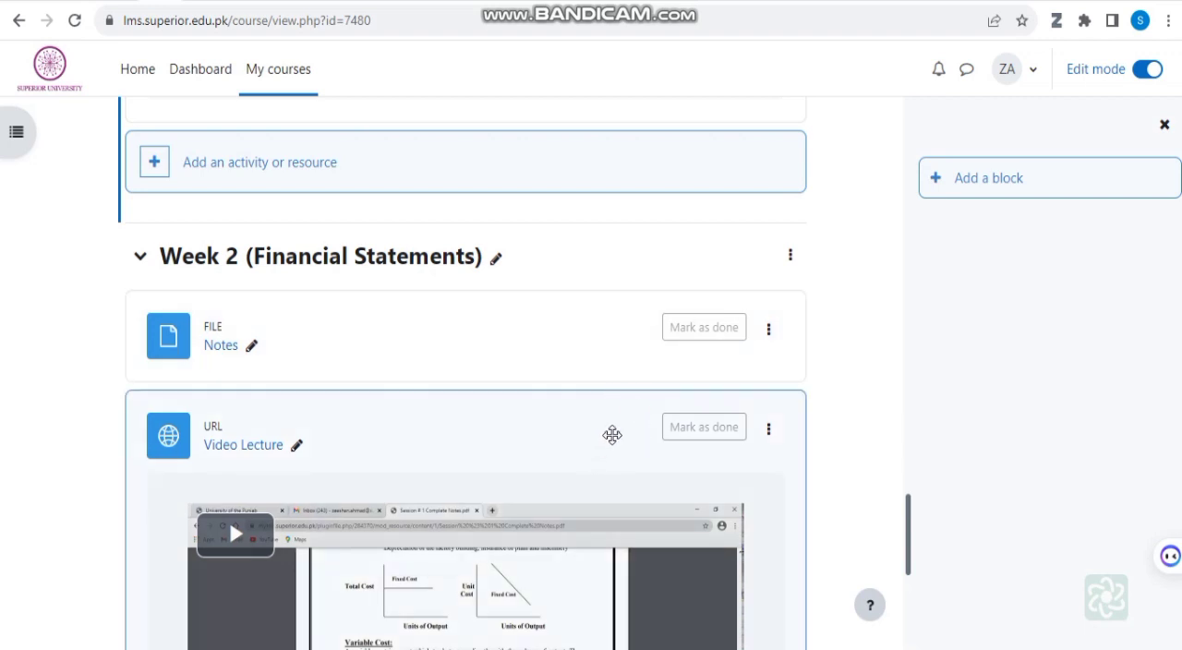
scroll(623, 441, "down", 5)
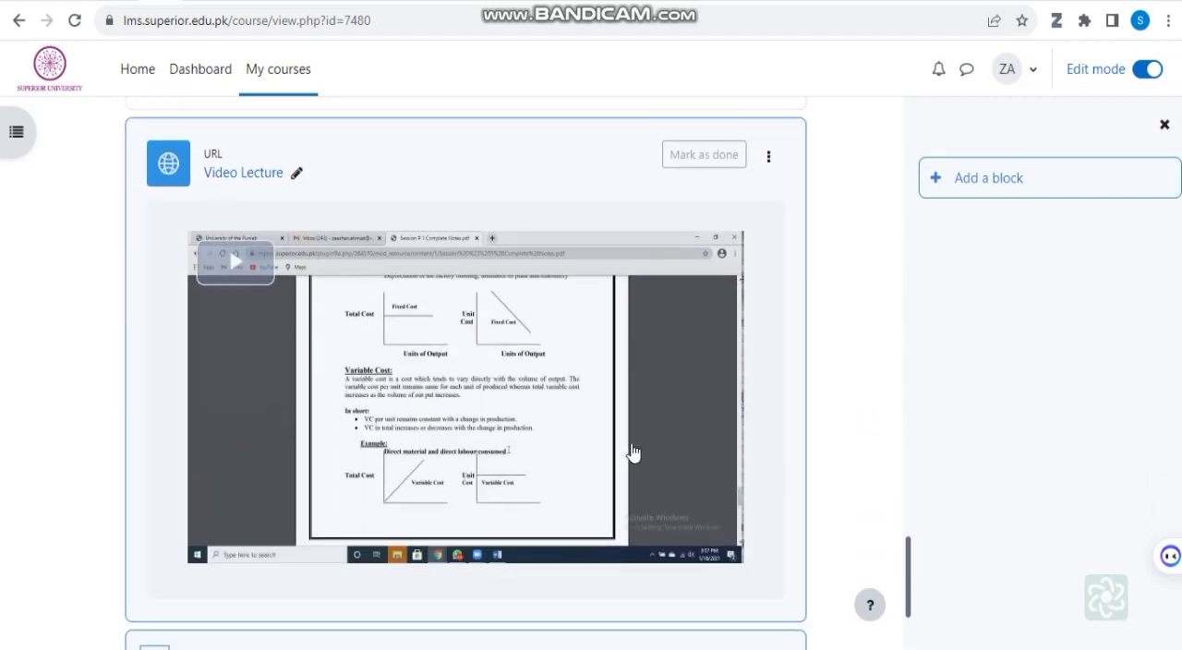
scroll(633, 451, "up", 2)
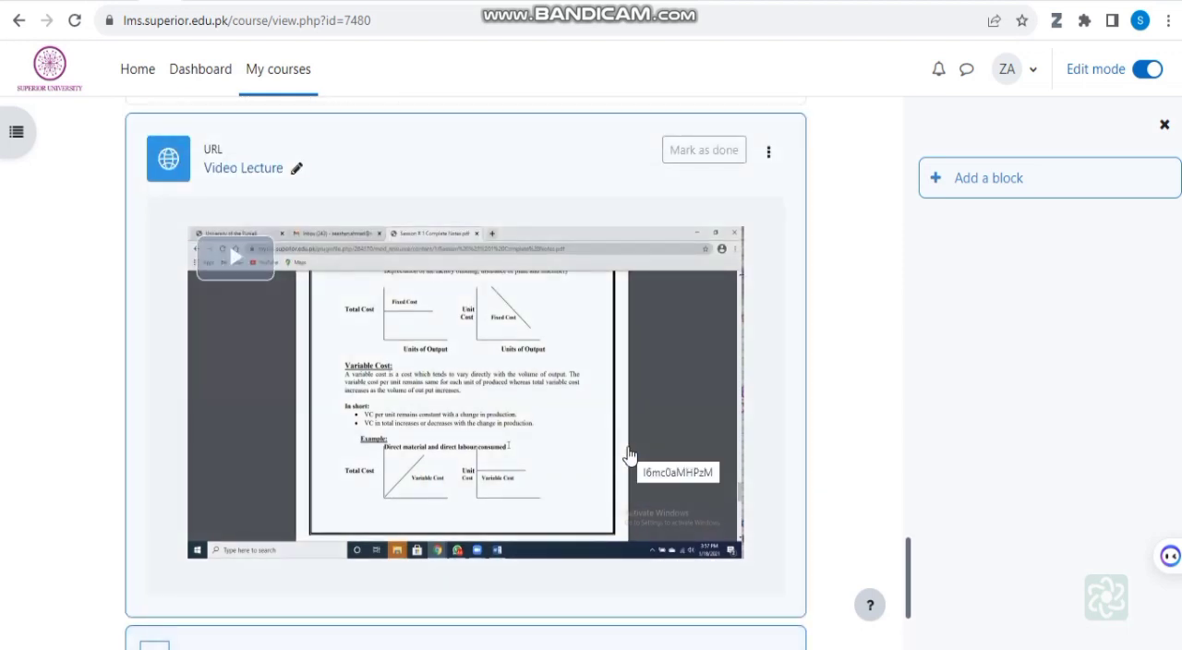
scroll(401, 394, "up", 2)
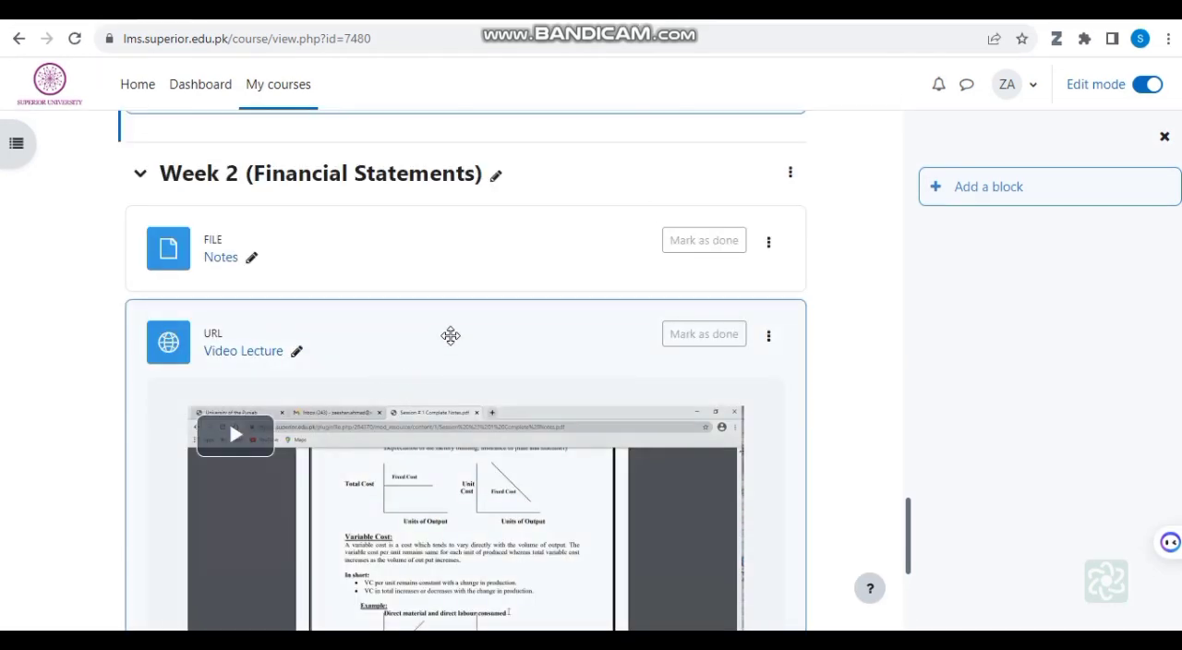
scroll(450, 351, "up", 4)
scroll(451, 335, "up", 1)
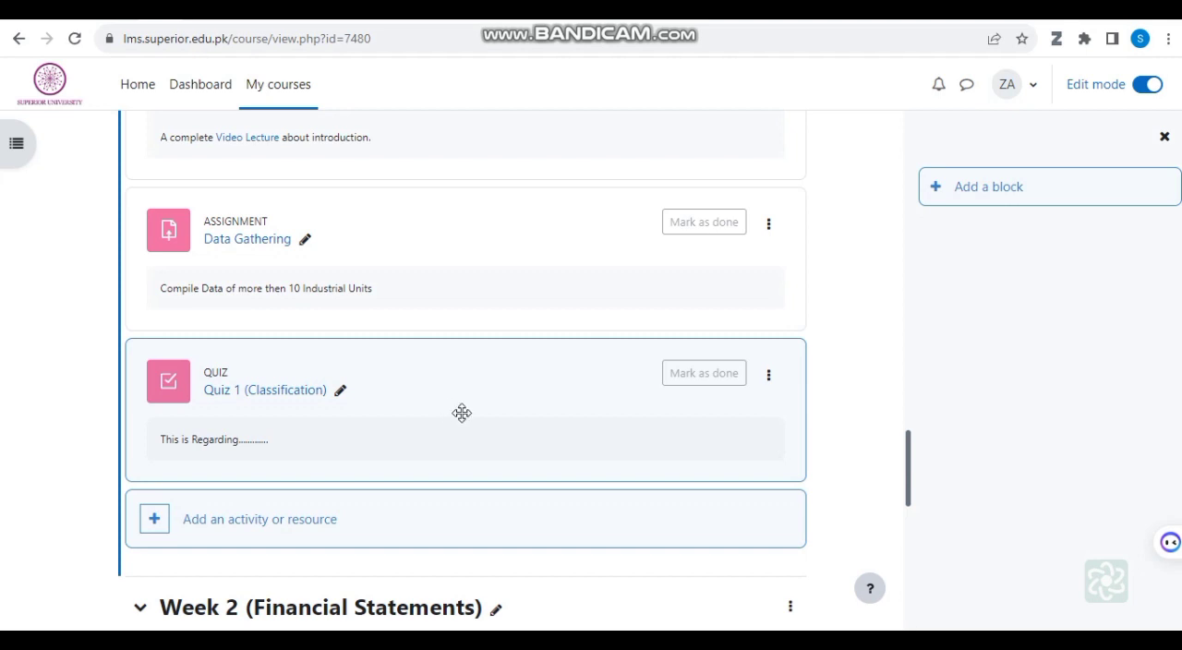
scroll(453, 411, "down", 3)
scroll(457, 418, "down", 3)
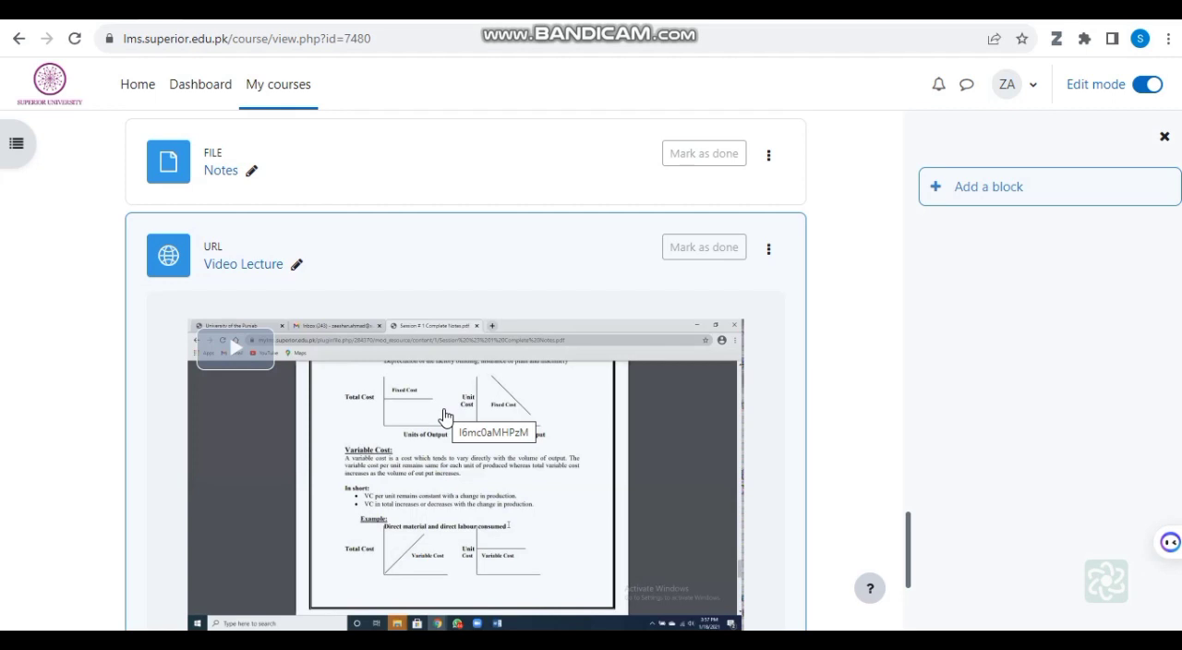
scroll(489, 451, "down", 3)
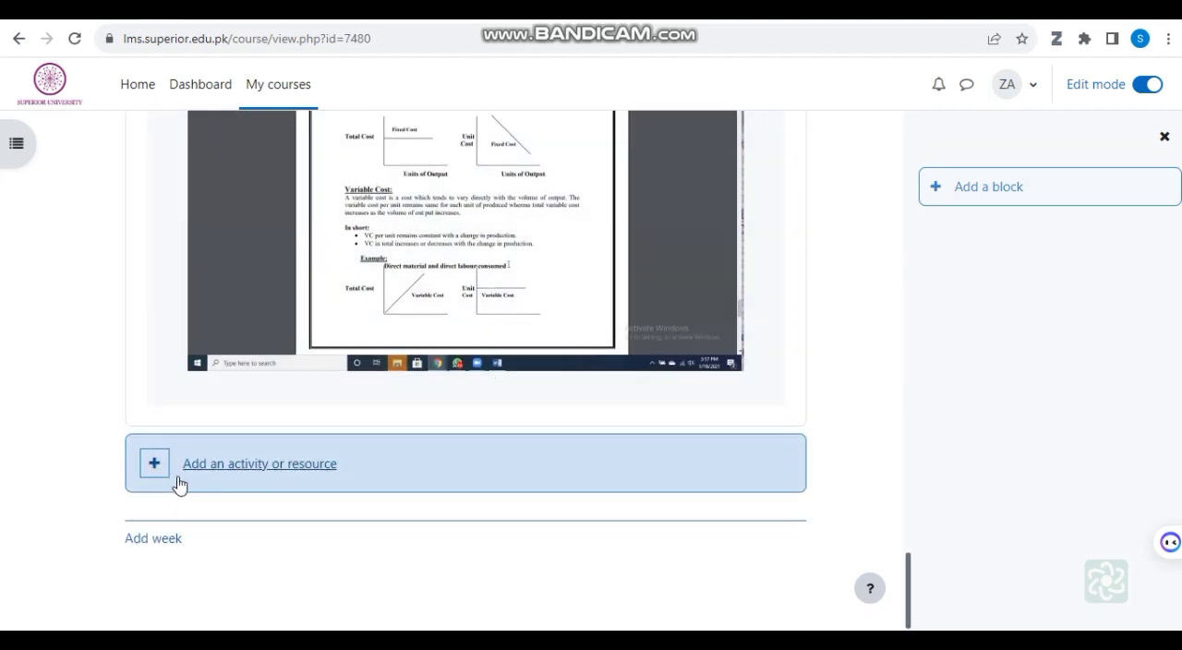
Step: Start adding a new Assignment activity to Week 2 (Financial Statements)
scroll(327, 387, "up", 3)
scroll(326, 387, "up", 1)
scroll(329, 397, "down", 3)
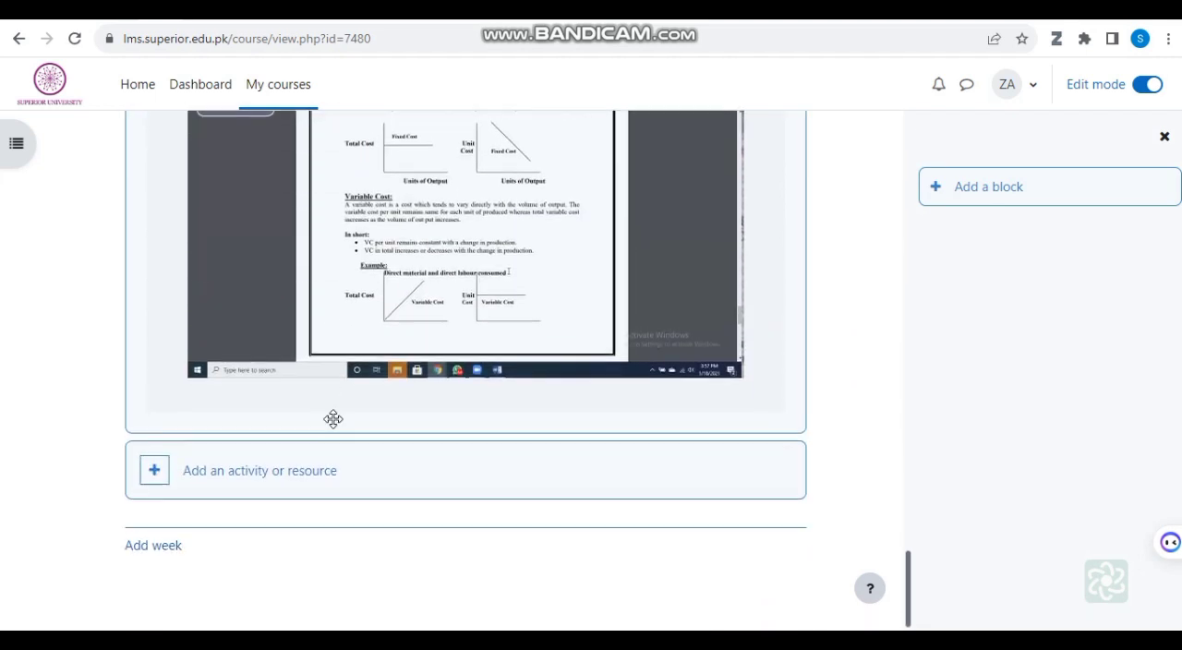
left_click(154, 466)
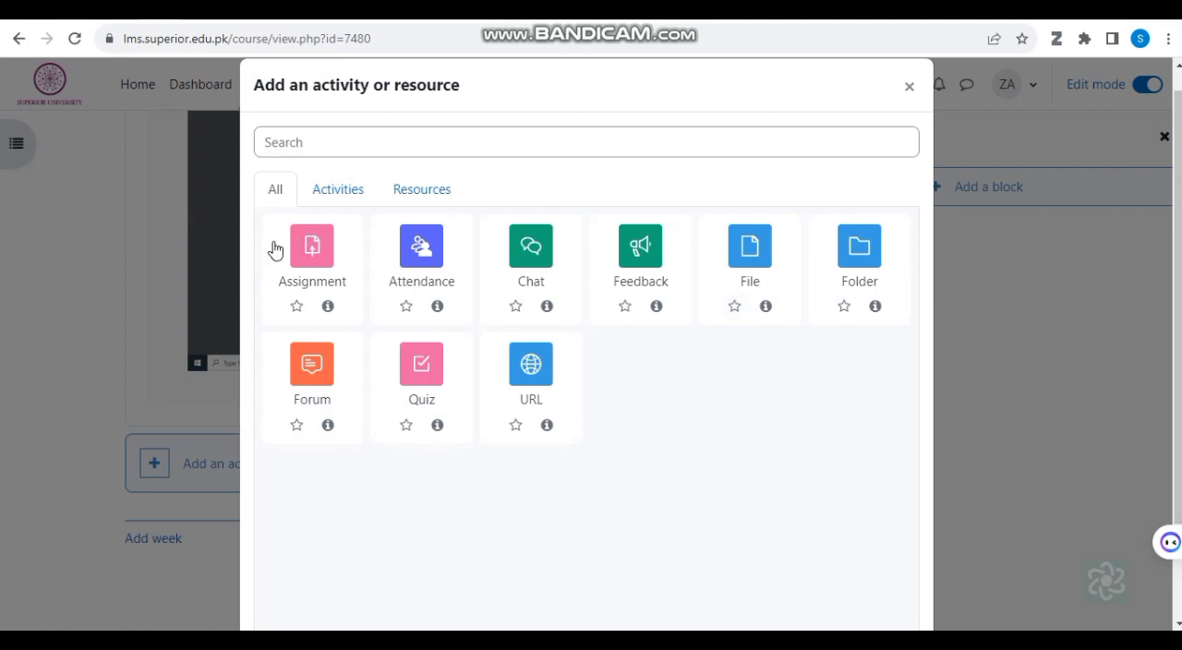
left_click(320, 251)
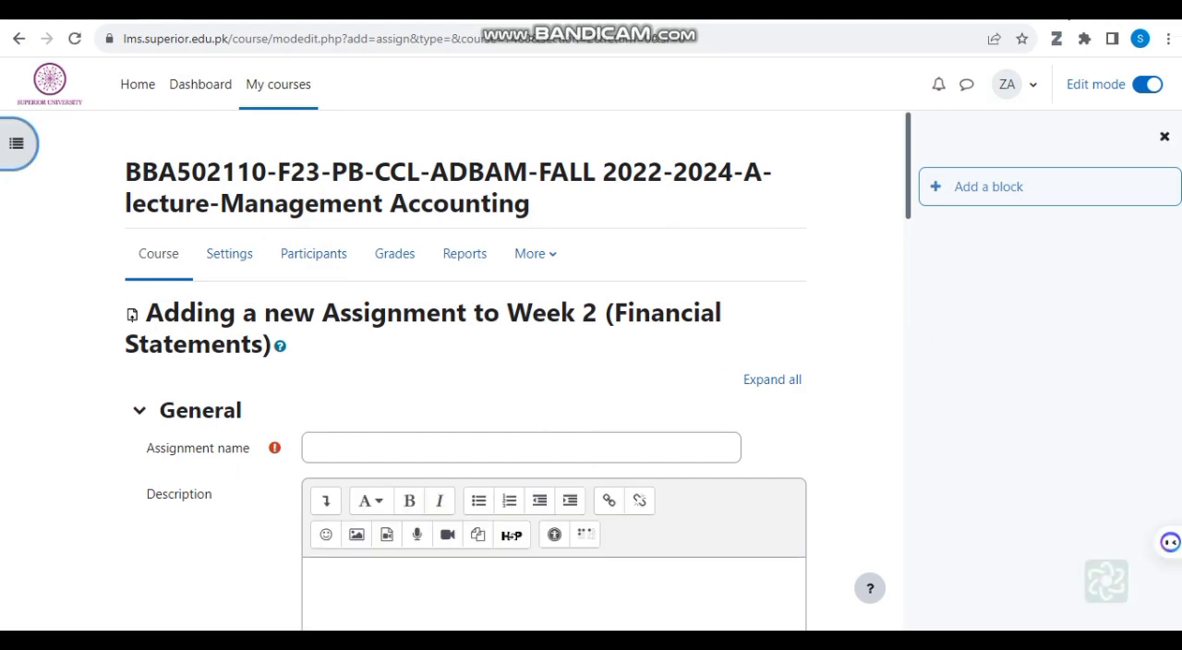
Step: Attach the CGS Questions Word document from the Downloads folder to the assignment's additional files
scroll(132, 315, "down", 5)
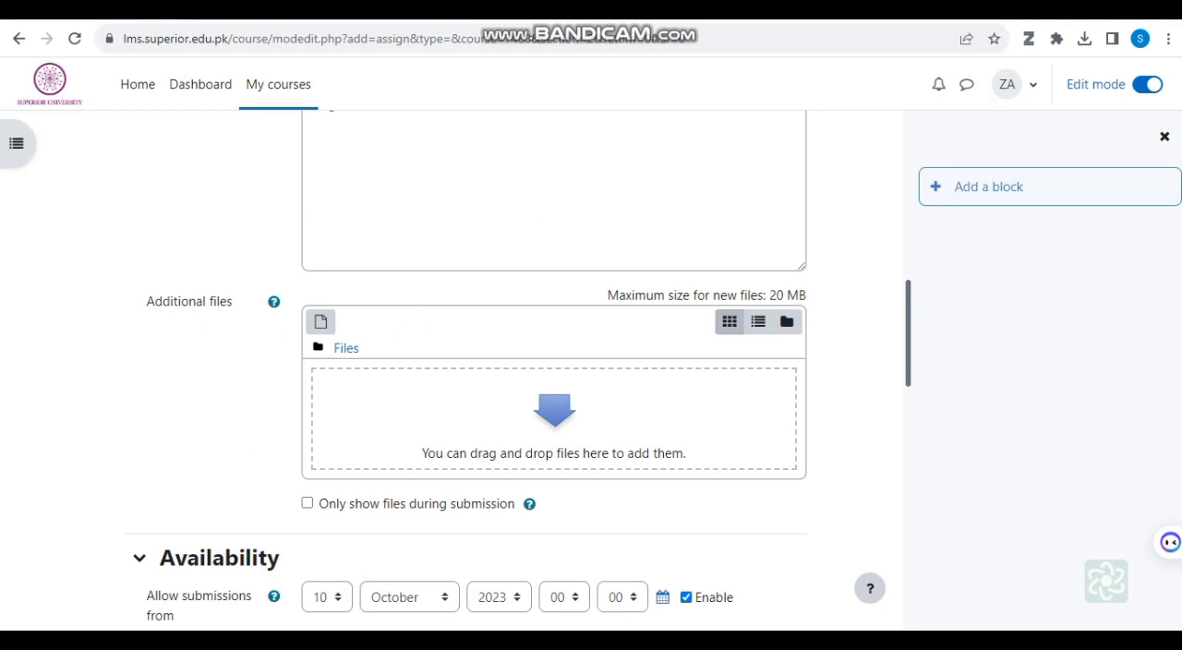
key("alt+Tab")
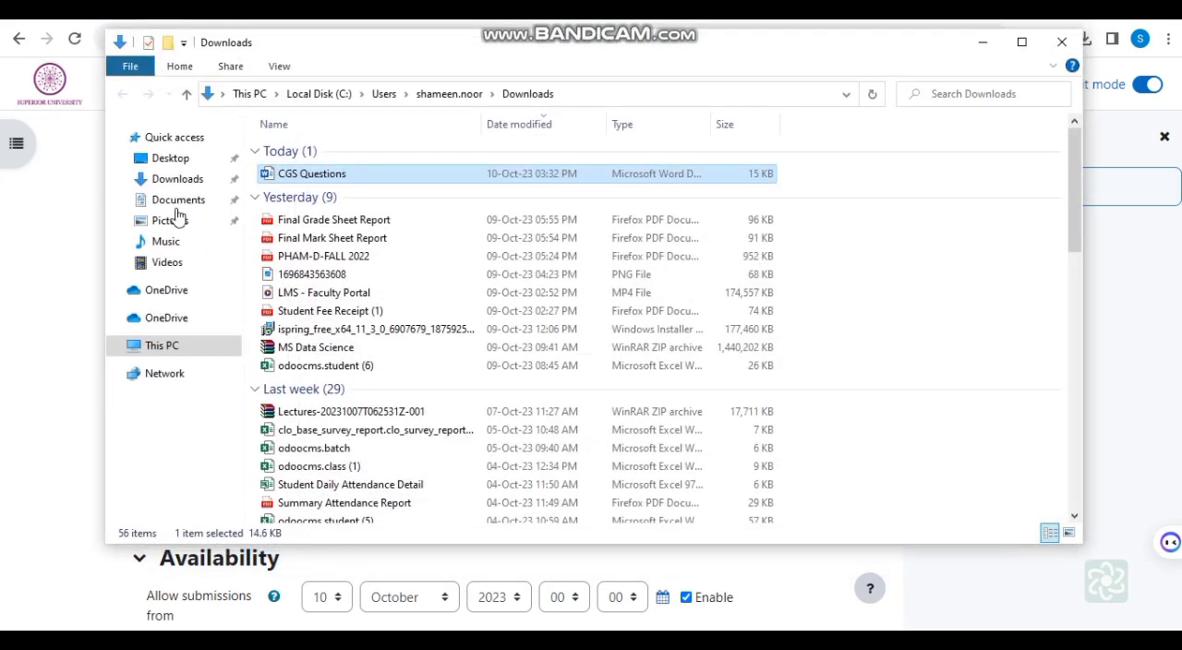
left_click_drag(553, 49, 117, 61)
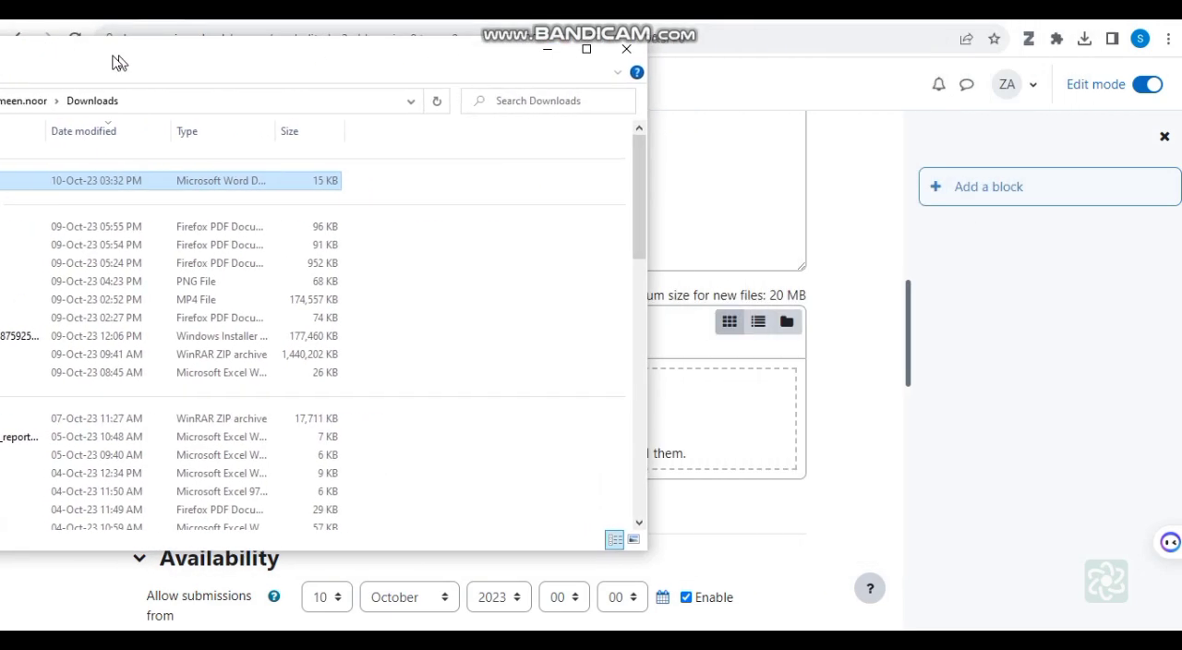
left_click_drag(265, 52, 145, 68)
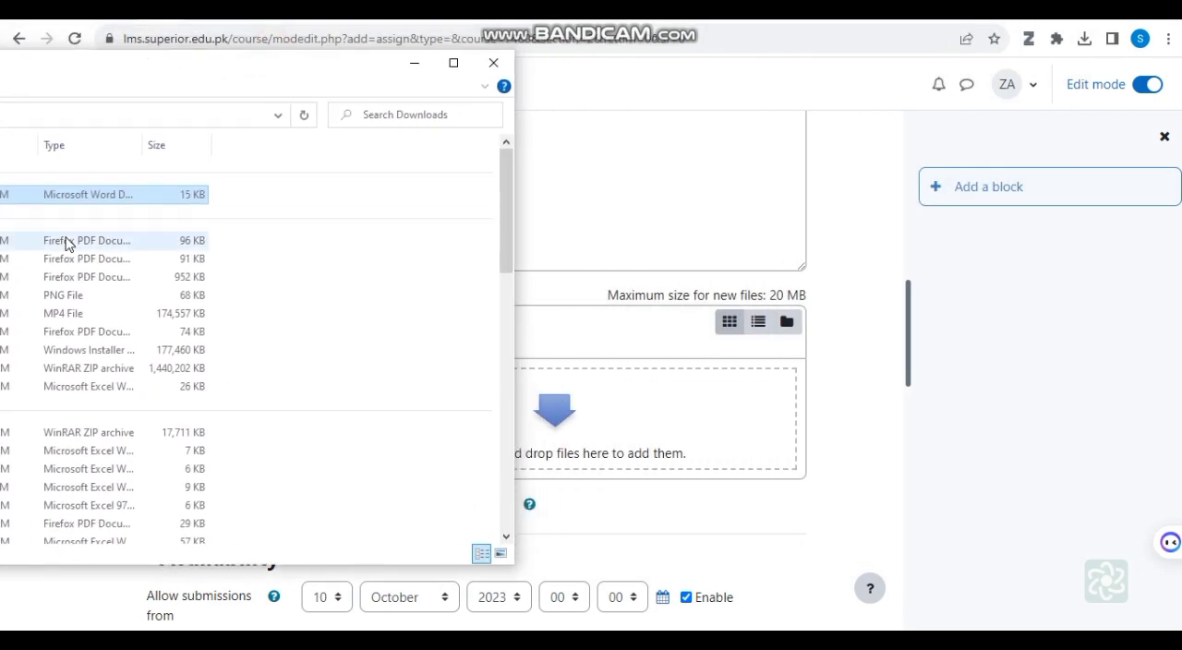
left_click_drag(95, 193, 662, 448)
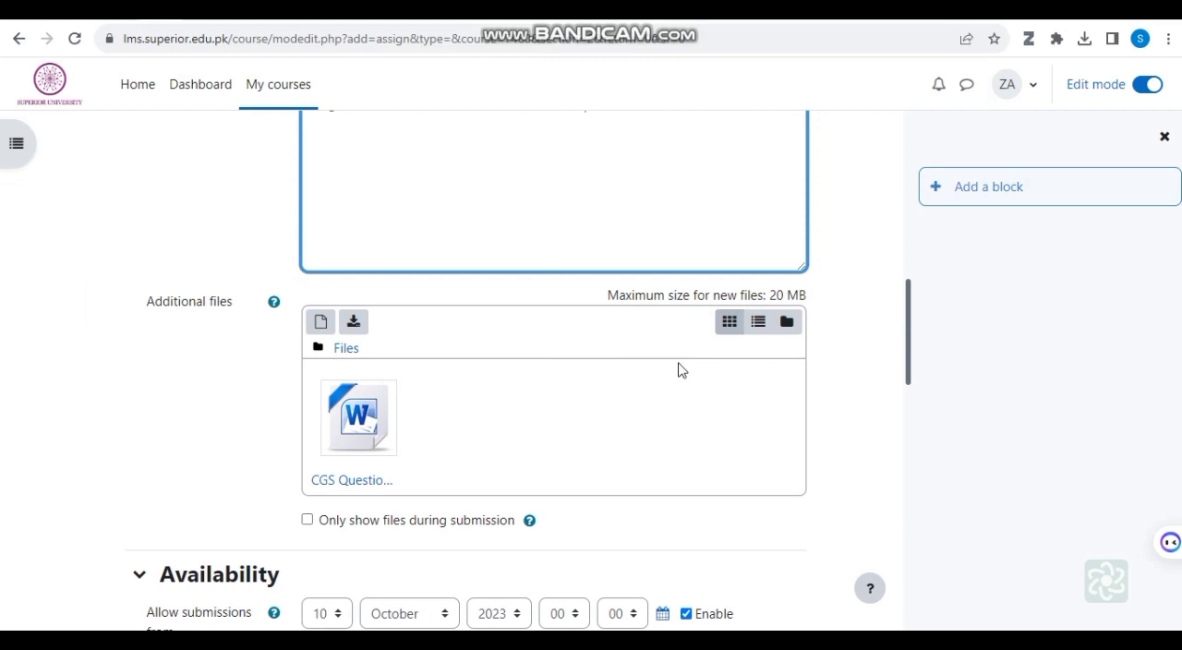
Step: Set the hour from which submissions are allowed to 08 and the due date's hour to 10
scroll(674, 377, "down", 1)
scroll(457, 455, "down", 1)
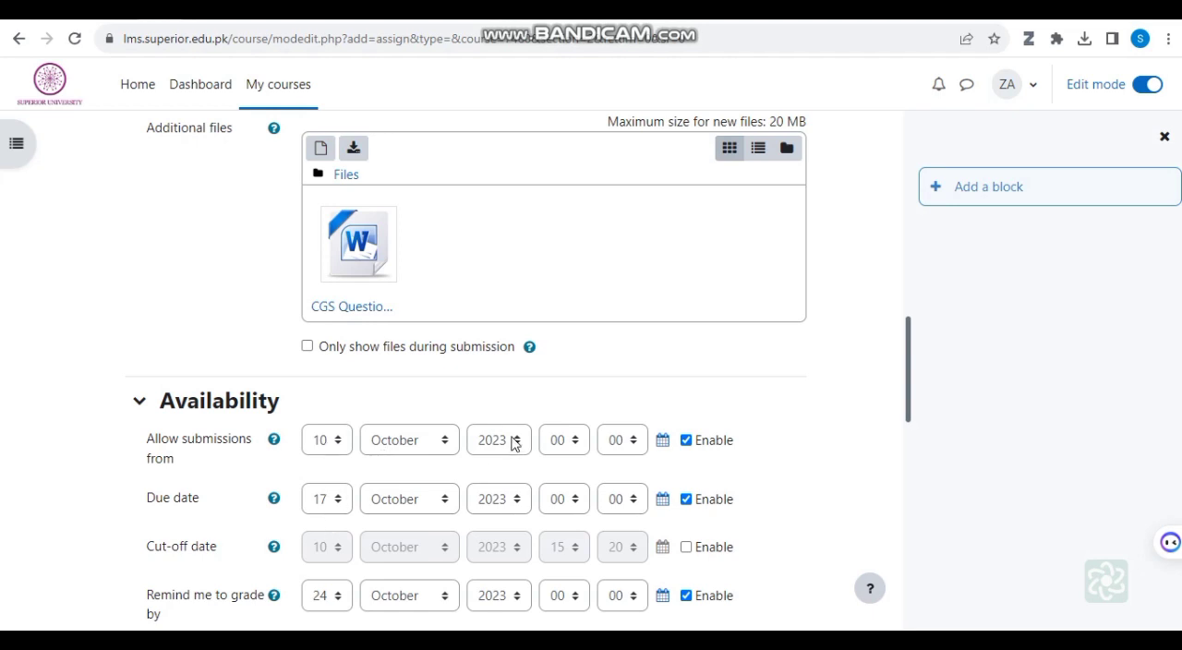
left_click(574, 445)
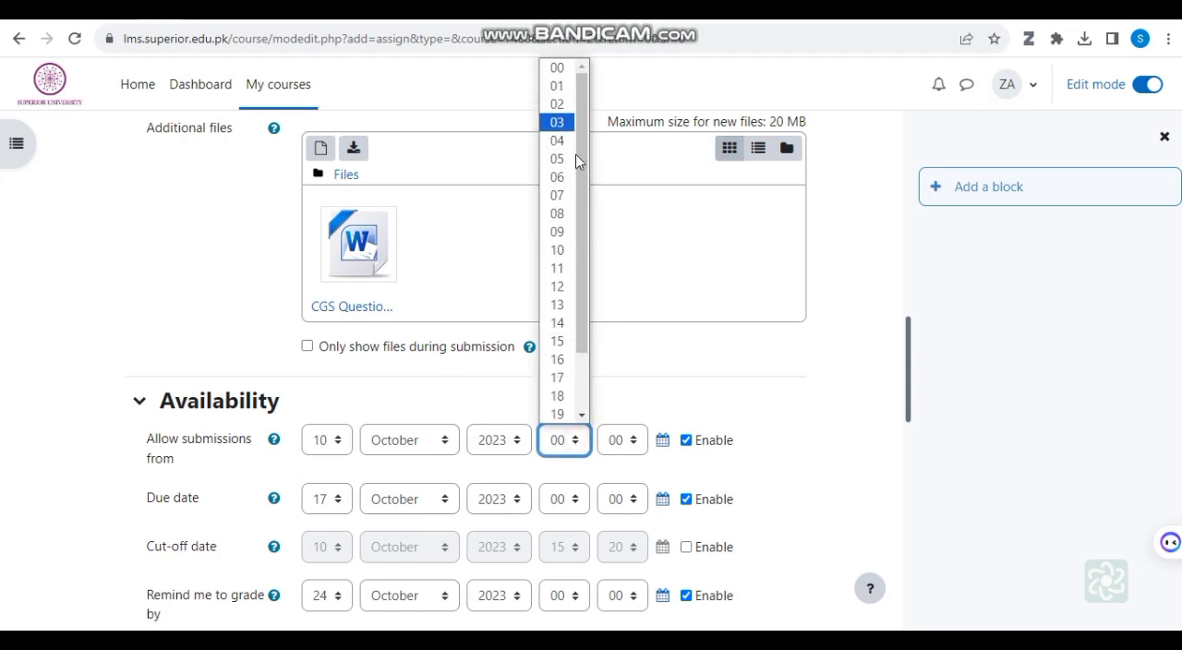
left_click(558, 215)
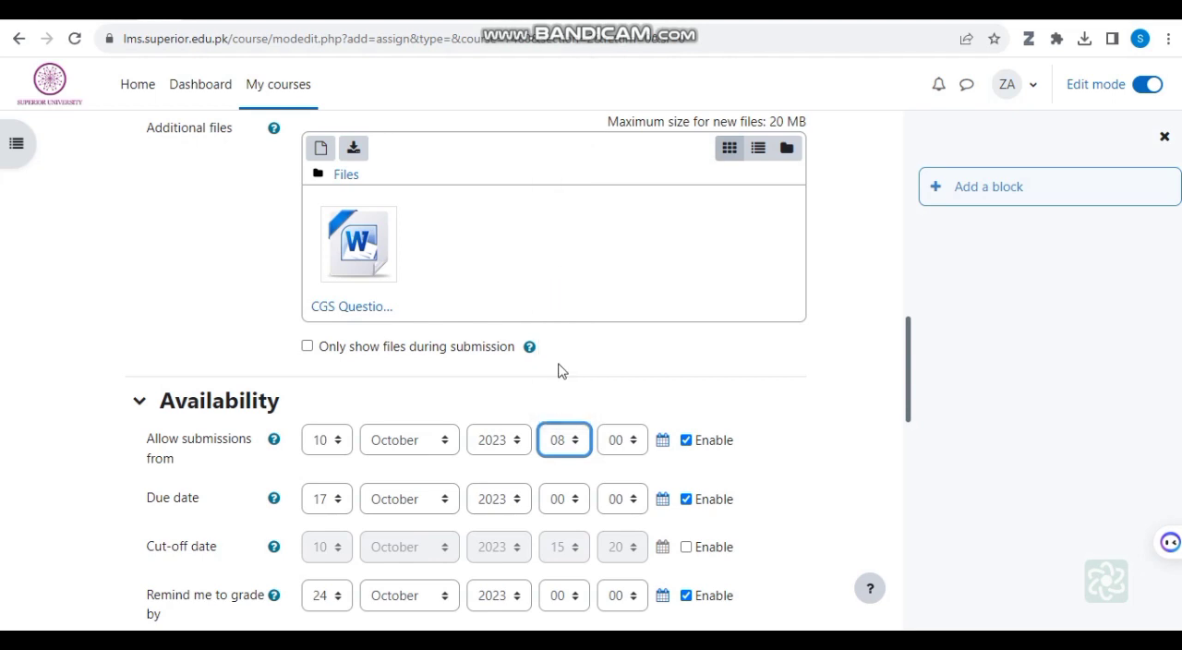
left_click(580, 503)
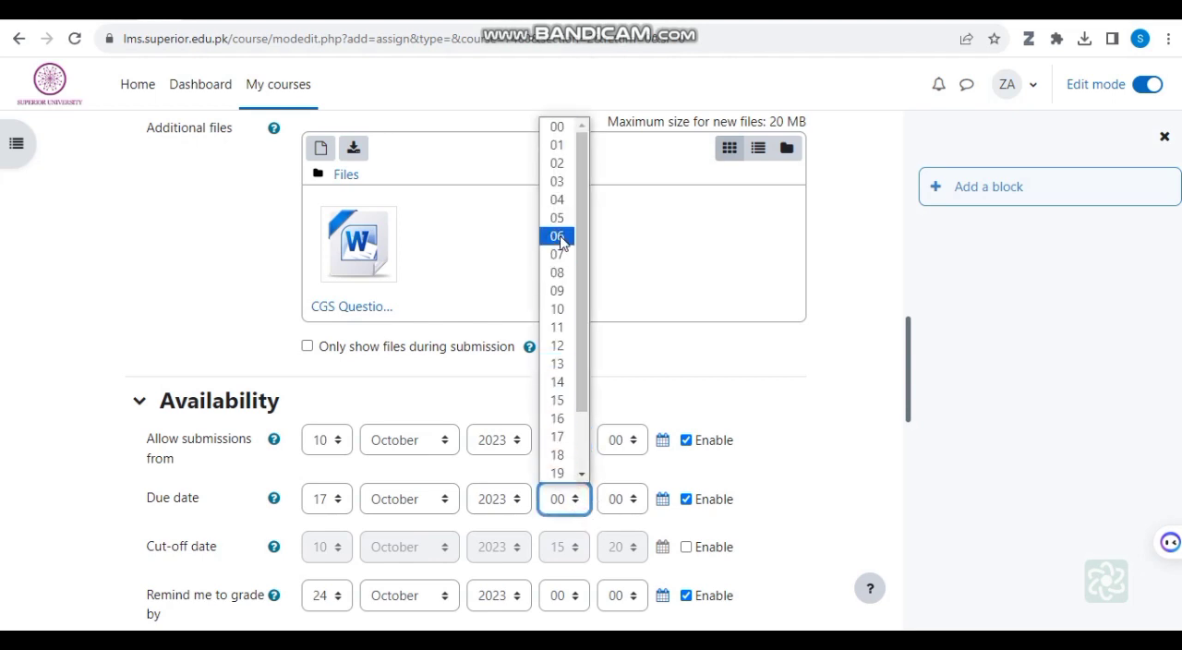
left_click(559, 311)
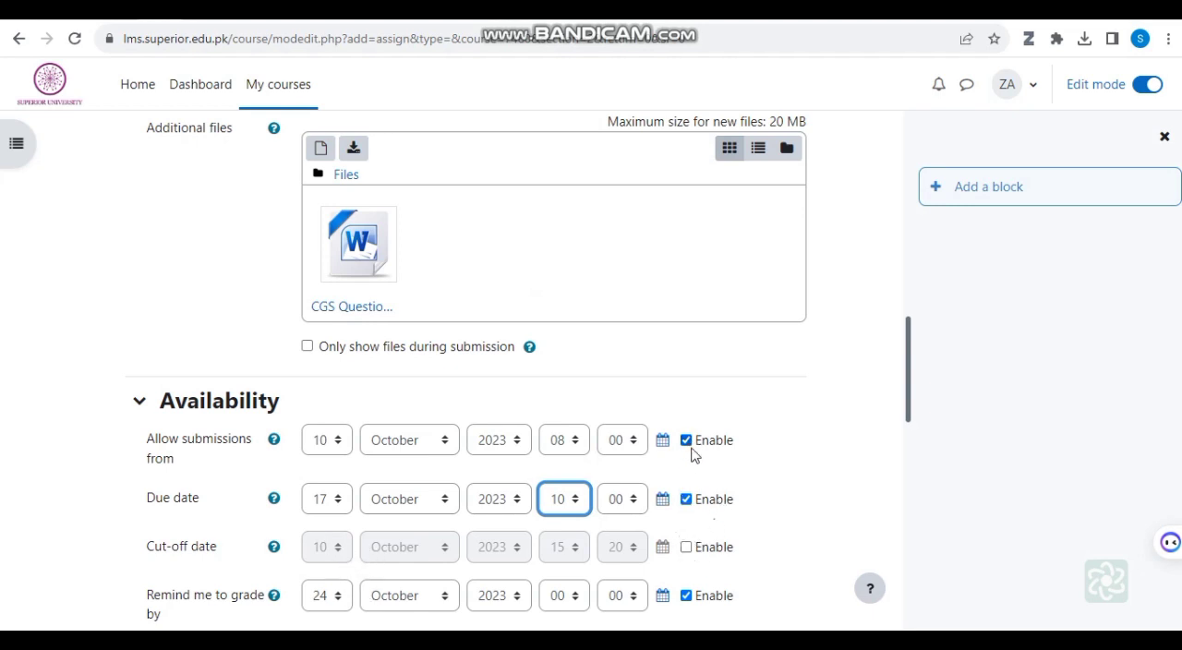
Step: Enable the assignment's cut-off date and set its day to 17 and its hour to 10
left_click(686, 547)
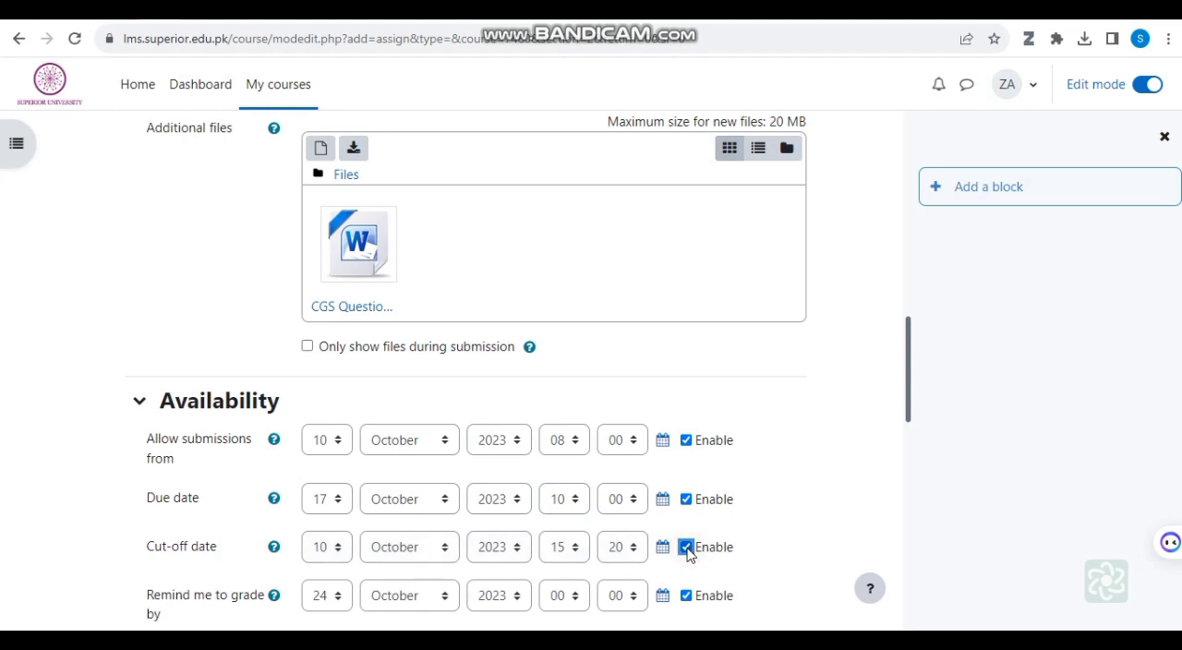
left_click(337, 551)
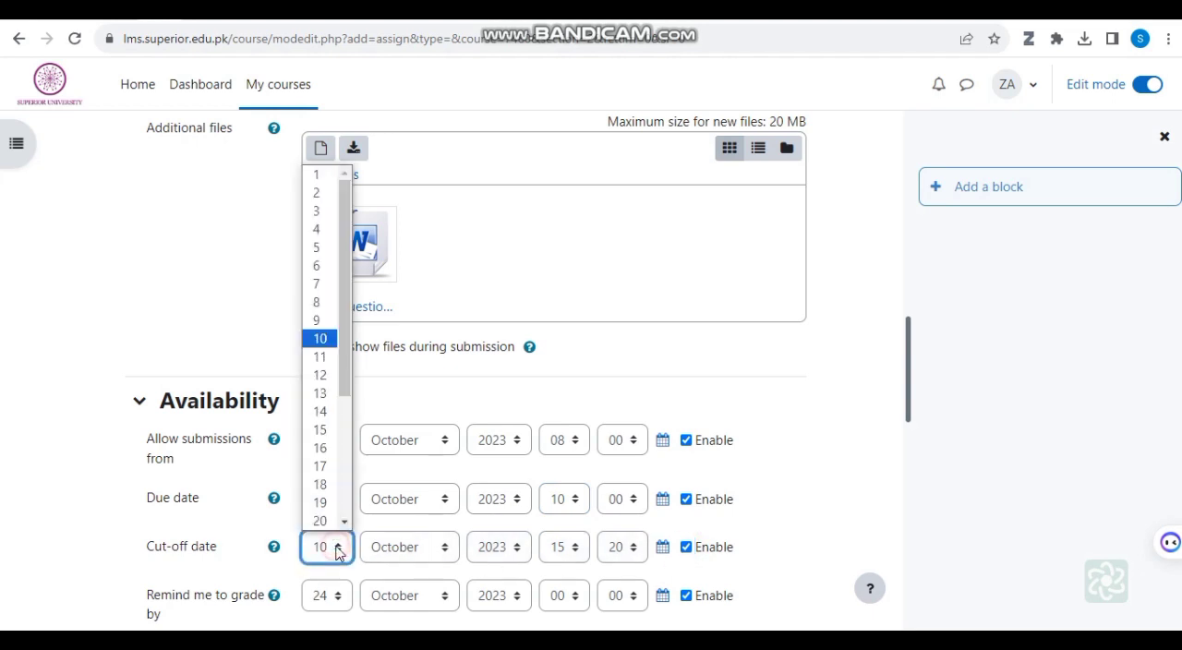
left_click(323, 466)
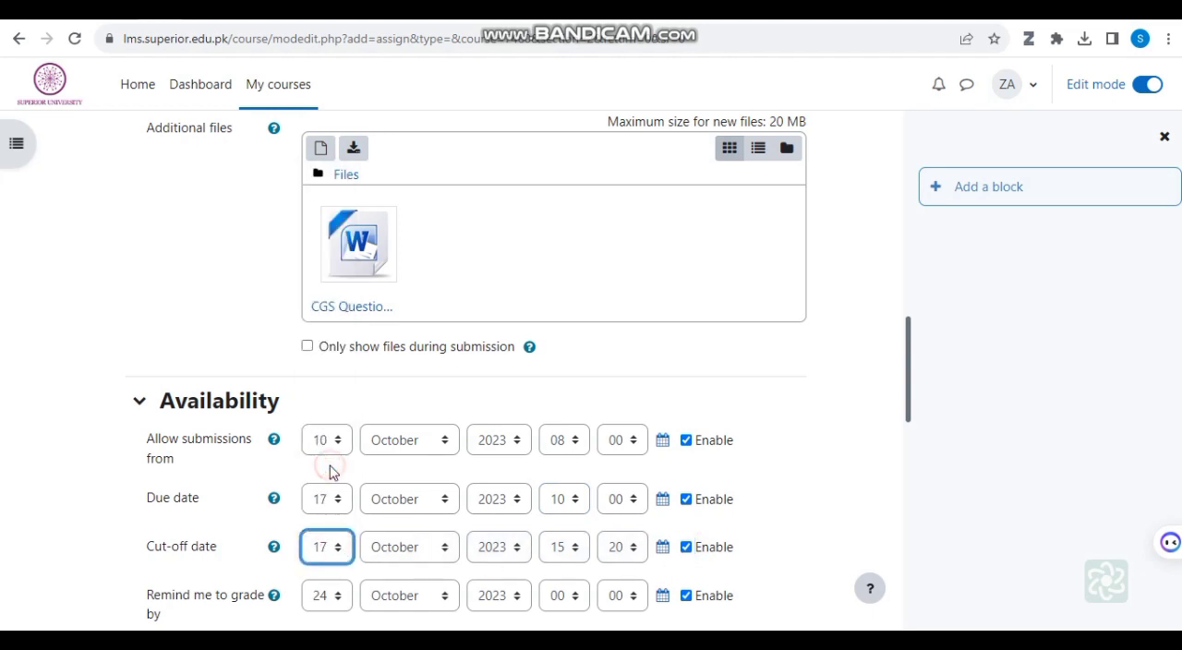
left_click(576, 549)
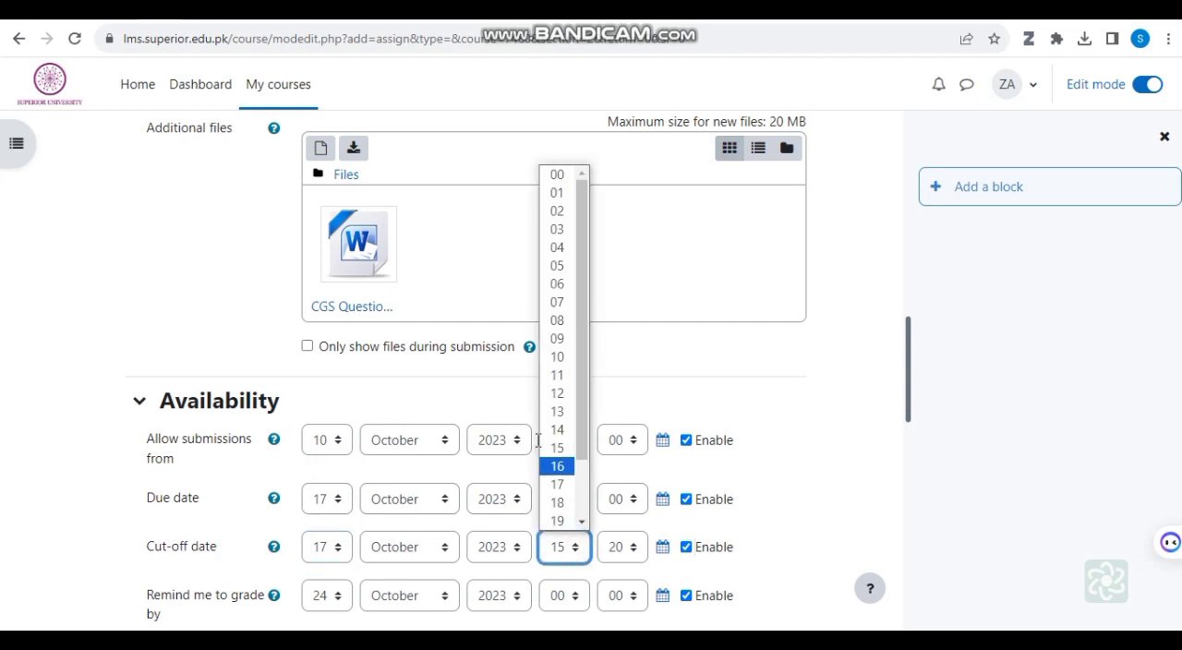
left_click(559, 357)
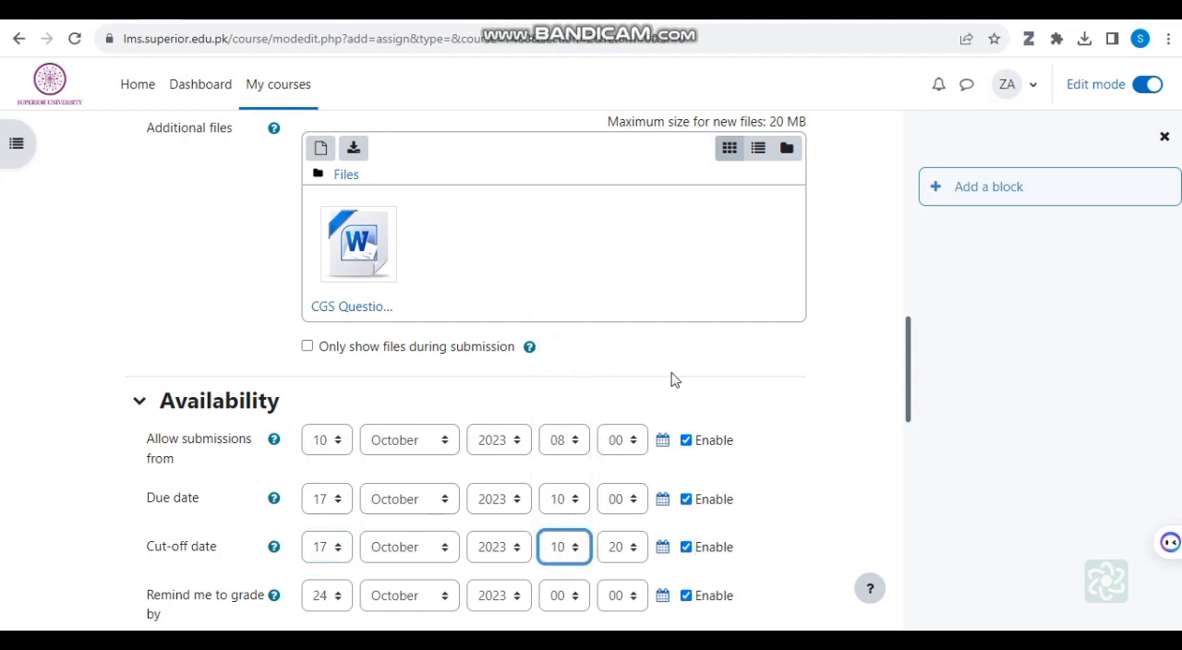
Step: Allow online text submissions in addition to file submissions and set the maximum number of uploaded files to 1
scroll(684, 380, "down", 2)
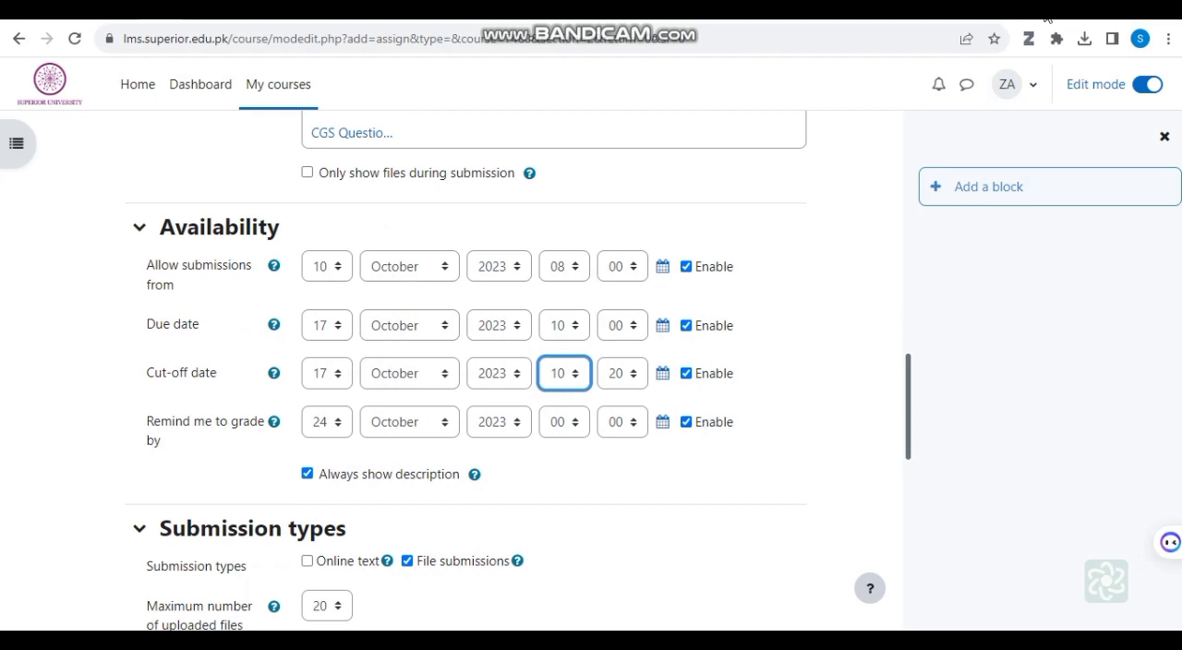
scroll(68, 340, "down", 3)
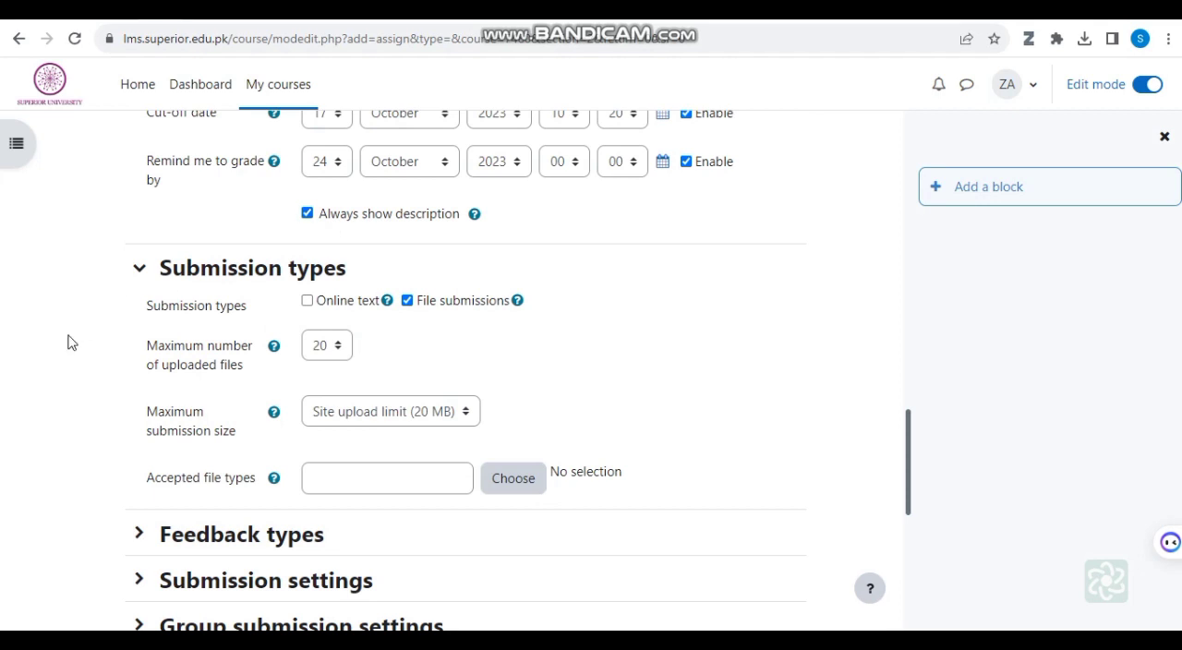
left_click(307, 301)
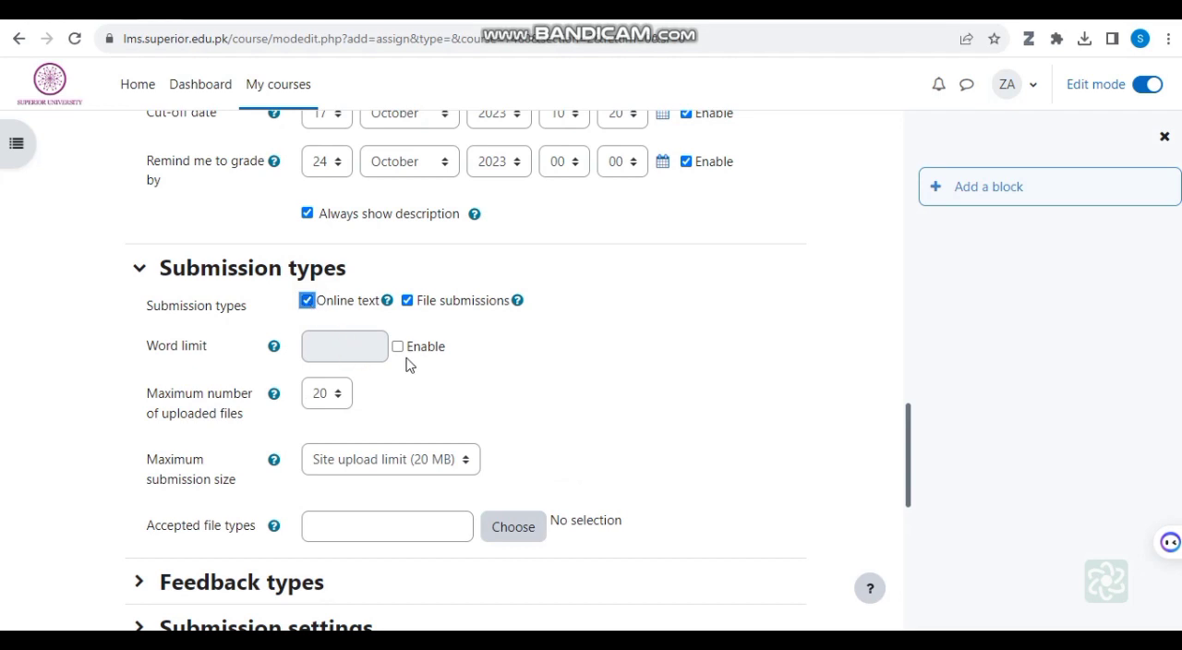
left_click(338, 396)
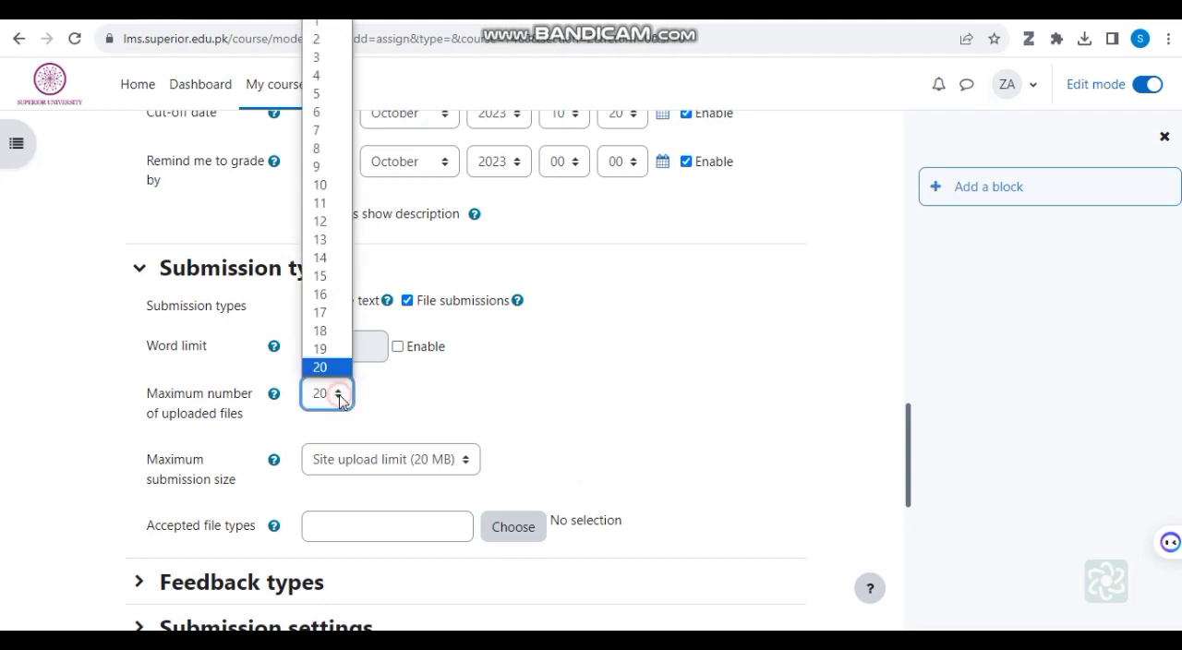
left_click(320, 25)
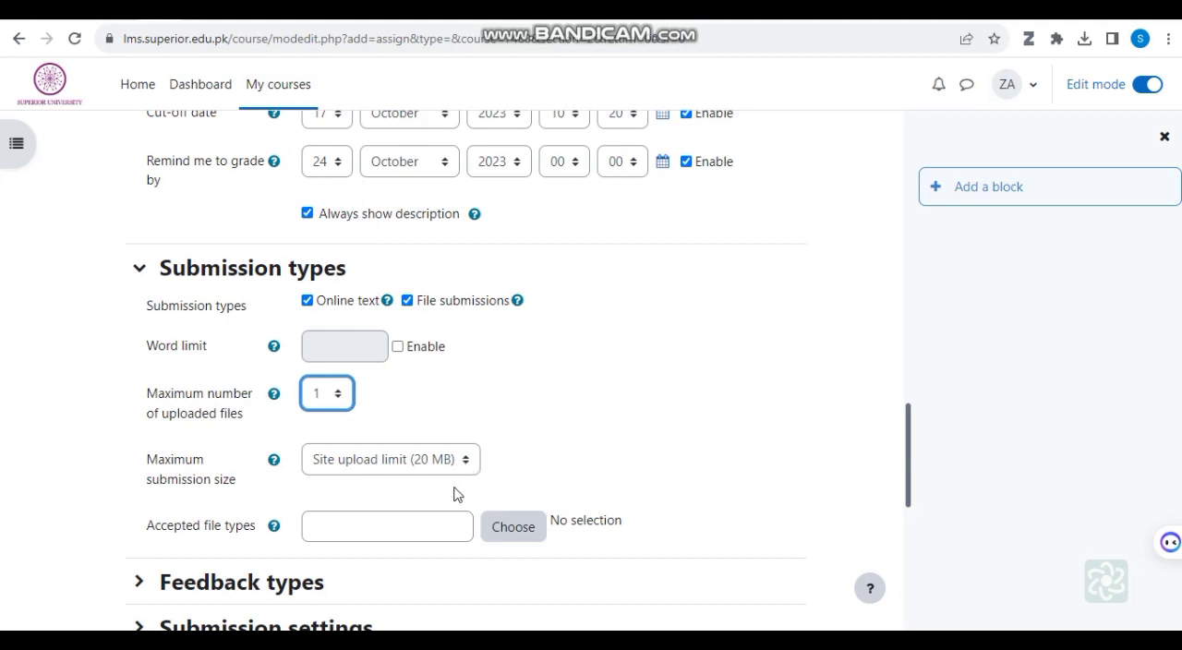
Step: Set the assignment's accepted file types to pdf,Docx
left_click(433, 527)
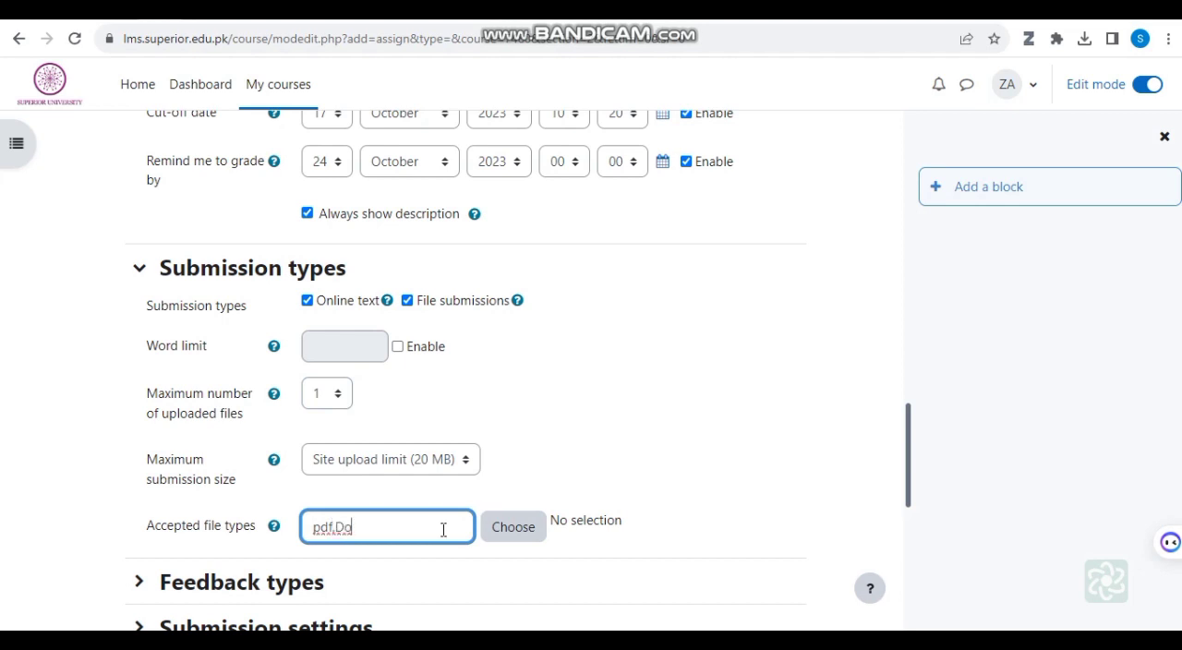
type("cx")
scroll(581, 536, "down", 2)
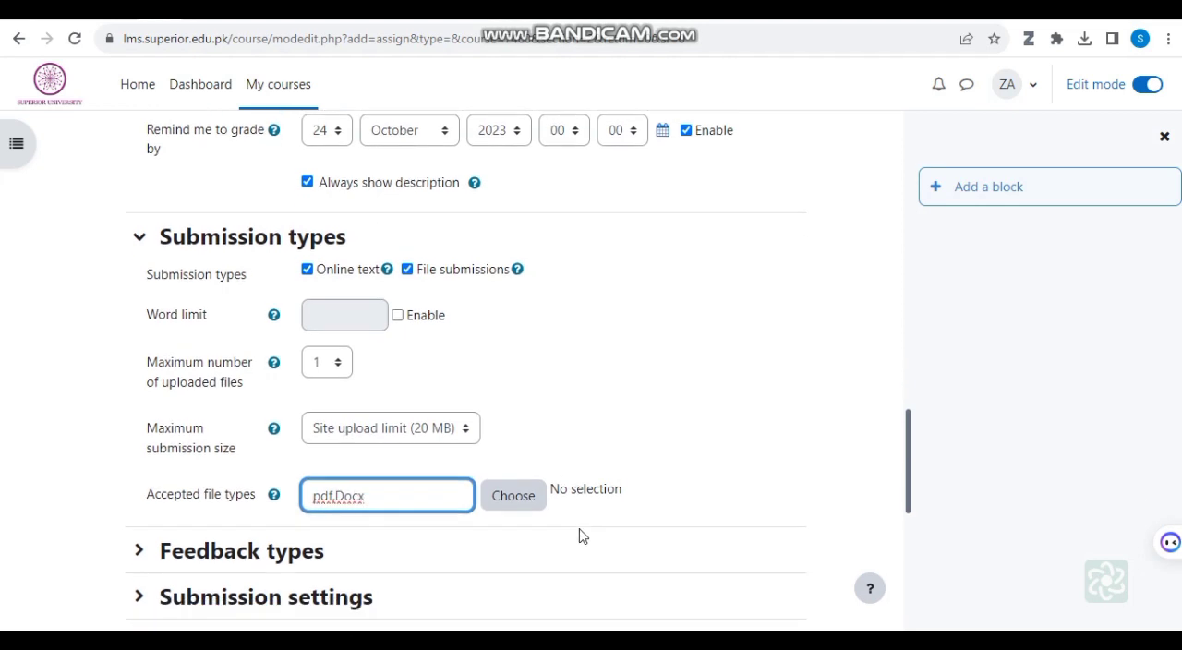
Step: Set the assignment's maximum grade to 20 points in the Grade settings
scroll(667, 444, "down", 1)
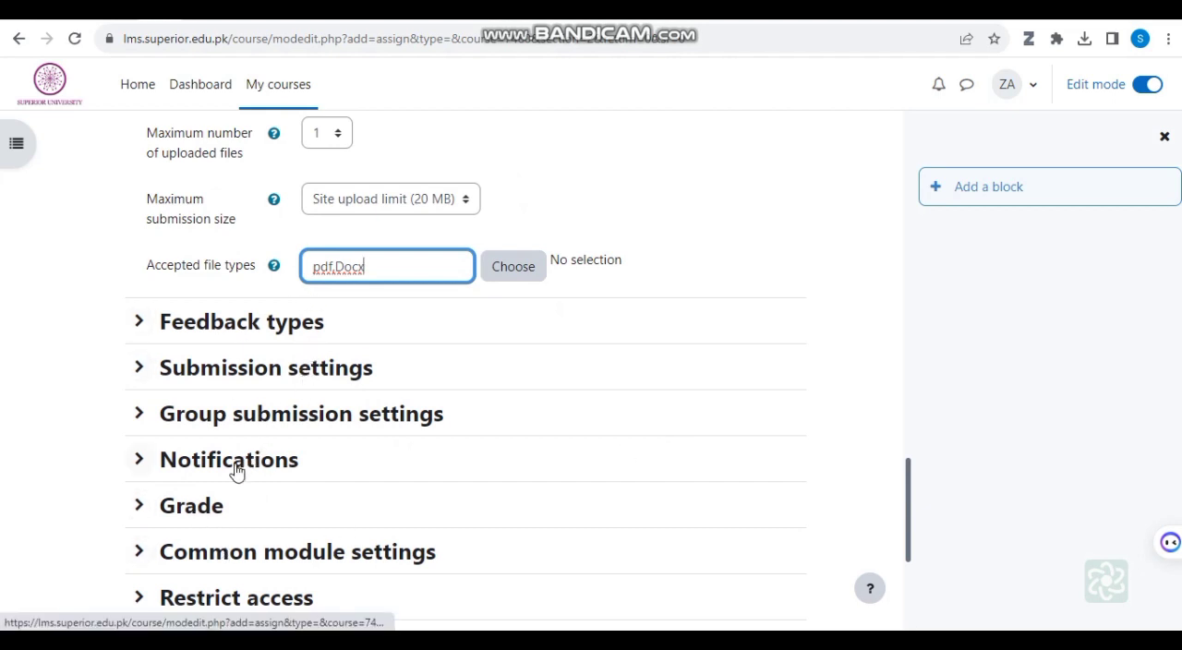
left_click(201, 507)
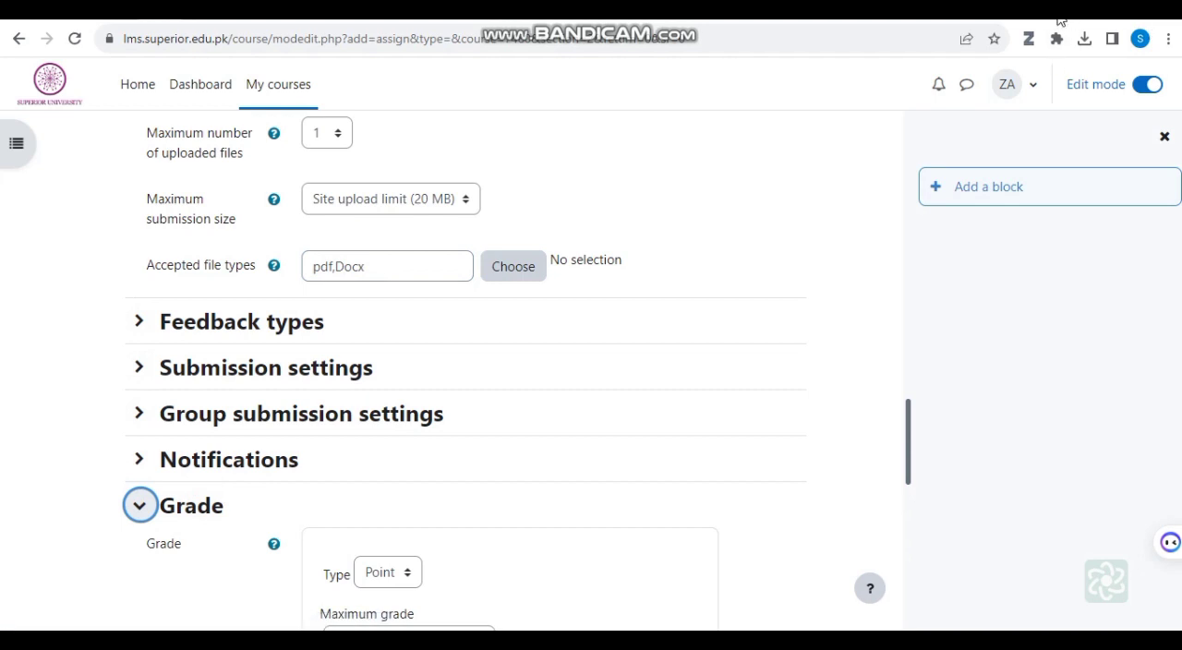
scroll(349, 454, "down", 2)
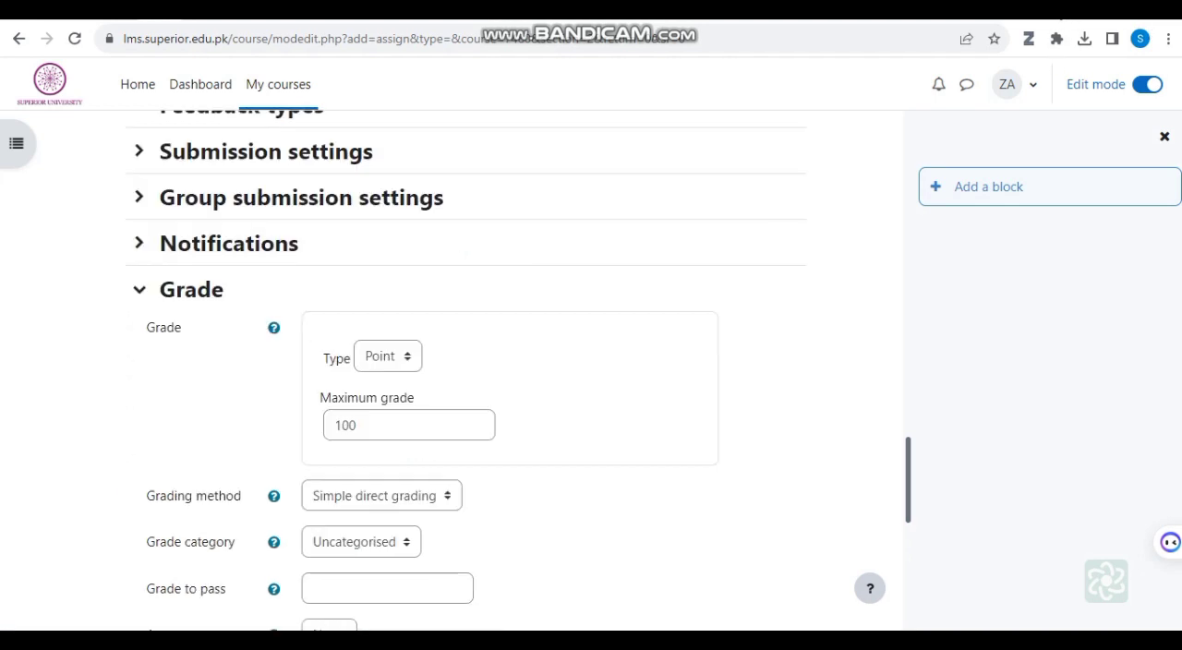
left_click_drag(369, 425, 330, 423)
left_click(367, 425)
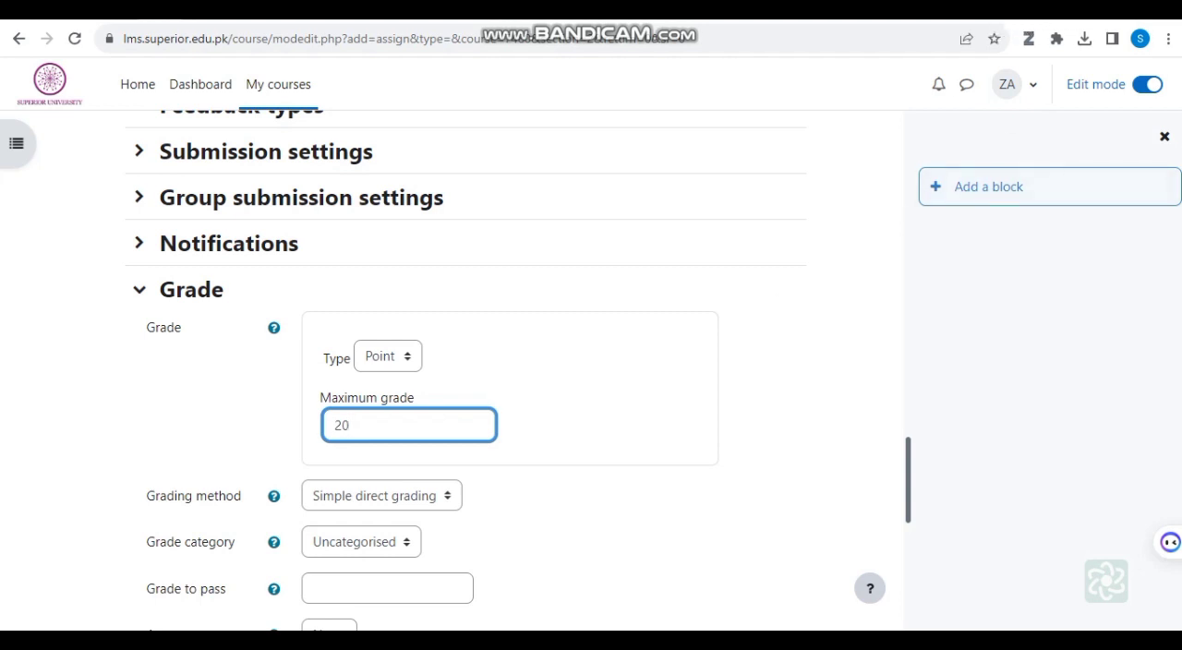
left_click(557, 412)
Step: Save and display the new assignment, and review its dates, attached file and grading summary
scroll(541, 490, "down", 5)
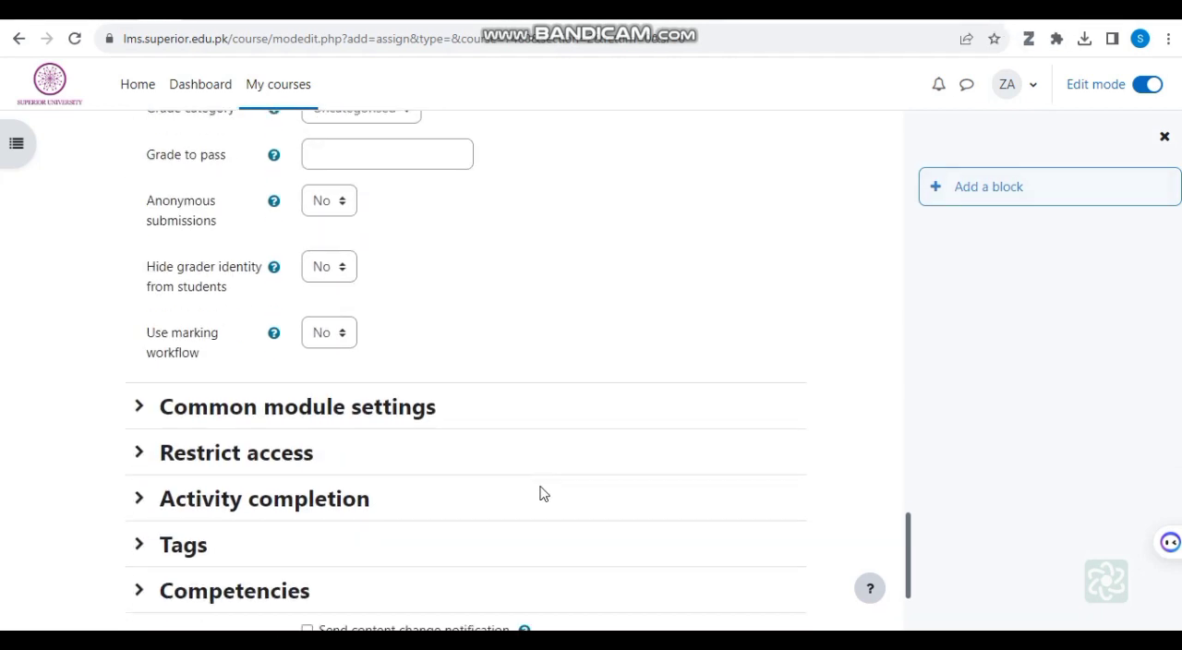
scroll(548, 493, "down", 2)
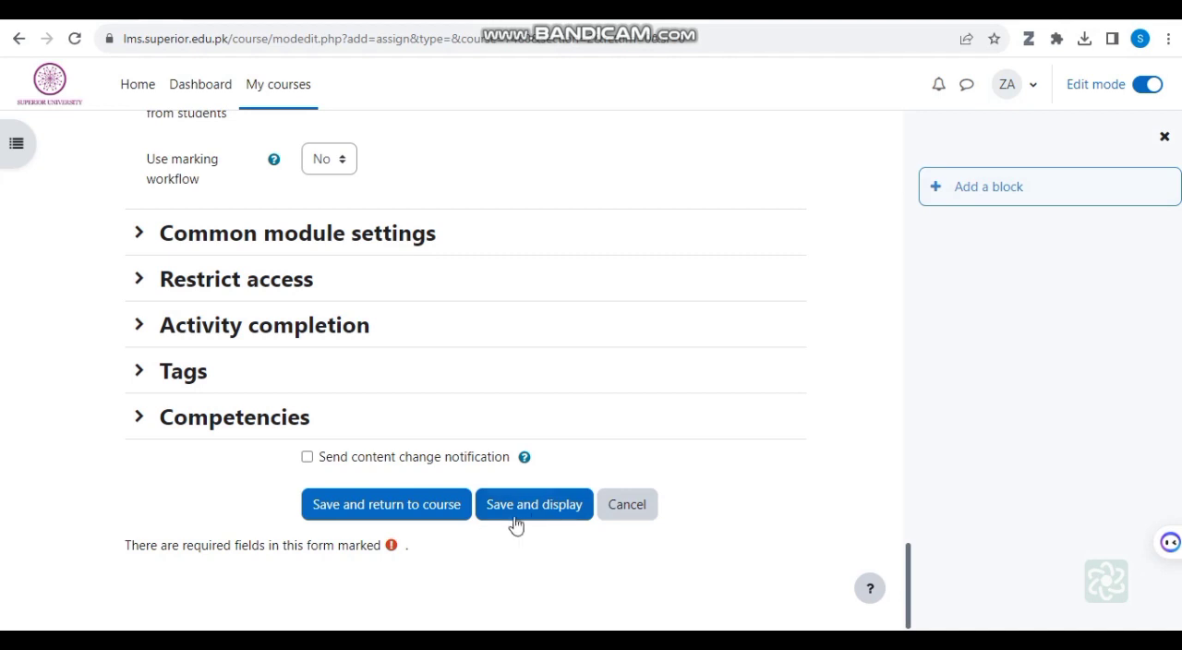
left_click(534, 508)
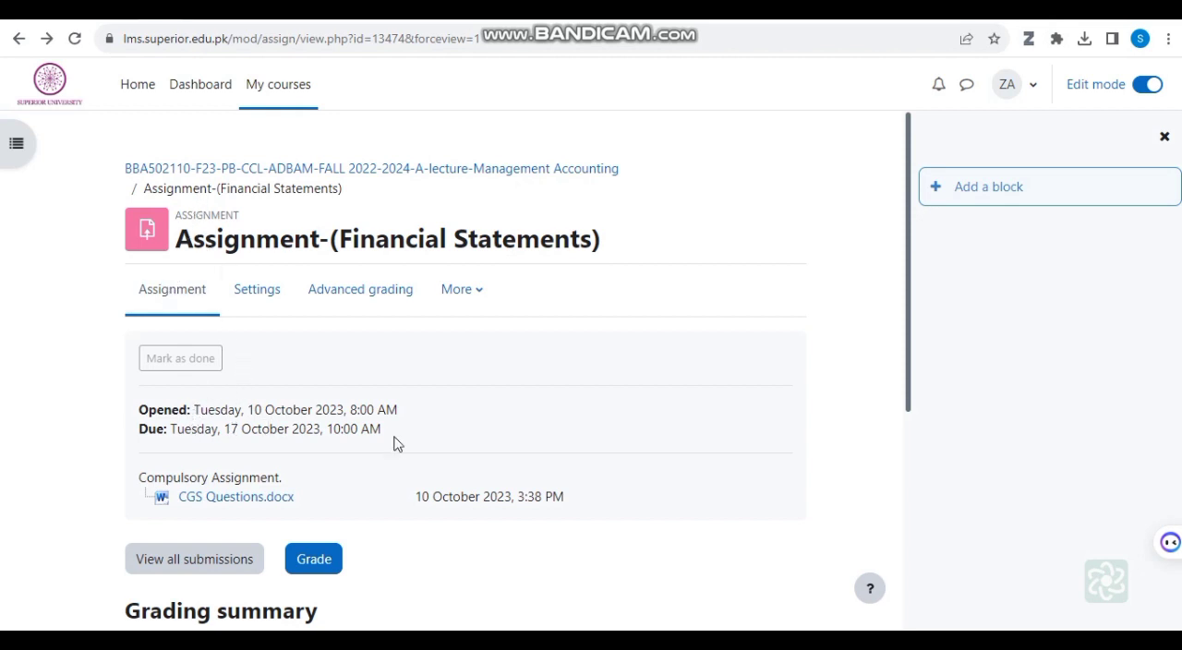
scroll(393, 444, "down", 1)
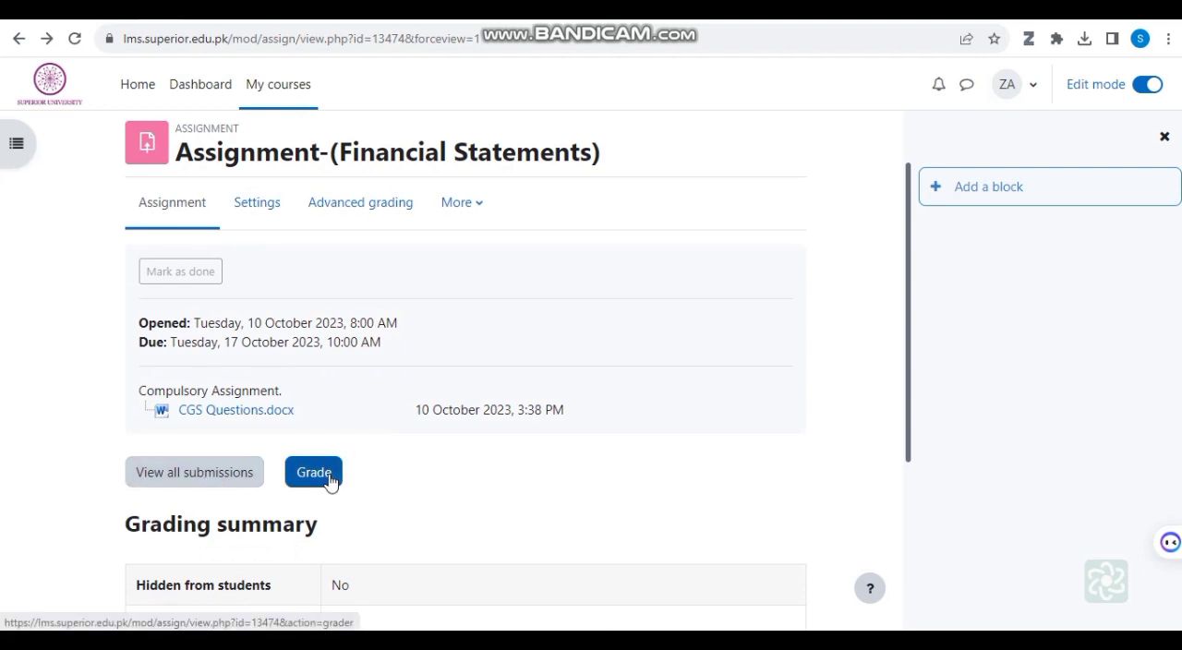
scroll(430, 486, "down", 3)
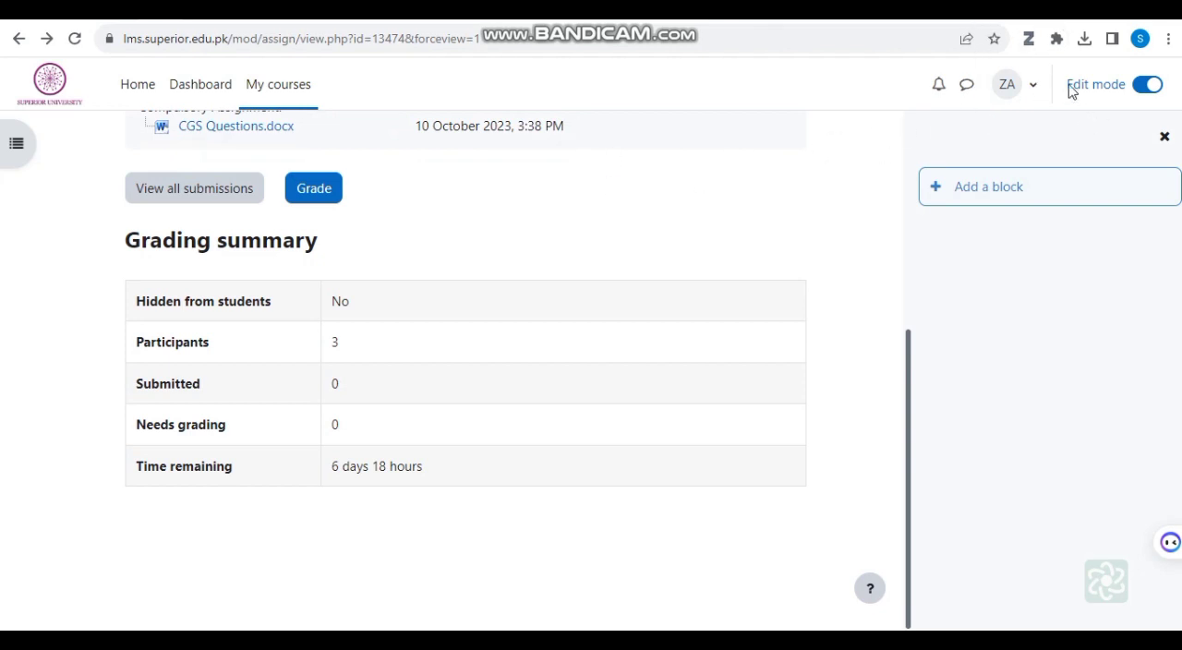
scroll(14, 240, "up", 4)
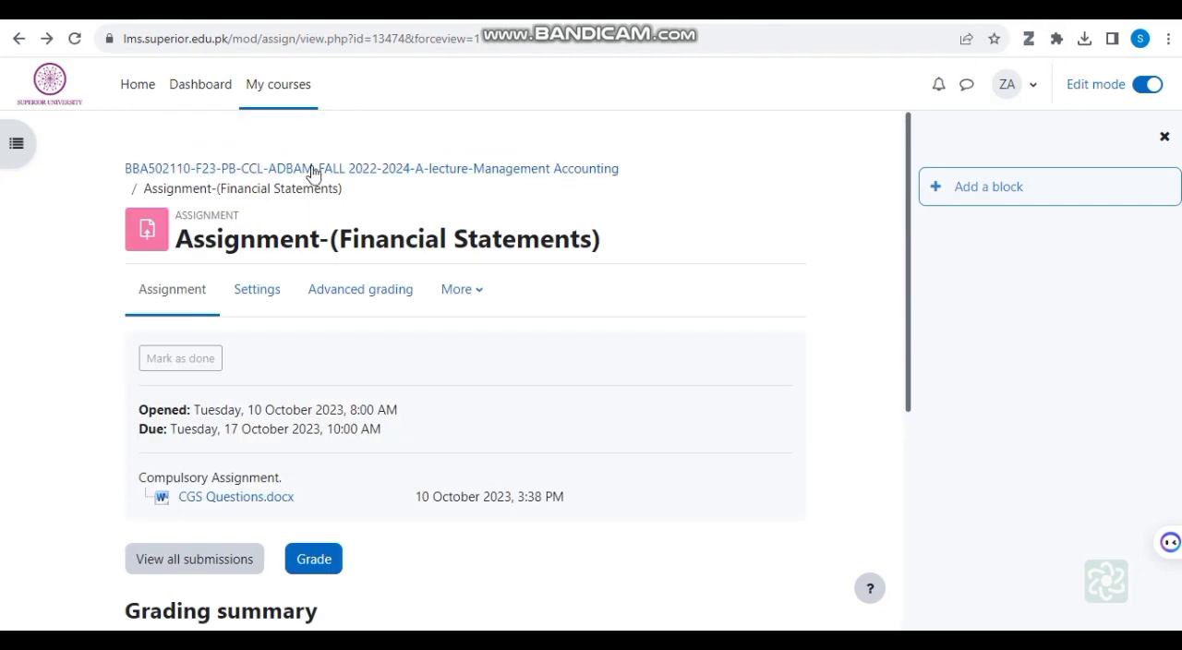
Step: Return to the Management Accounting course and start adding a Quiz activity to Week 2
left_click(224, 175)
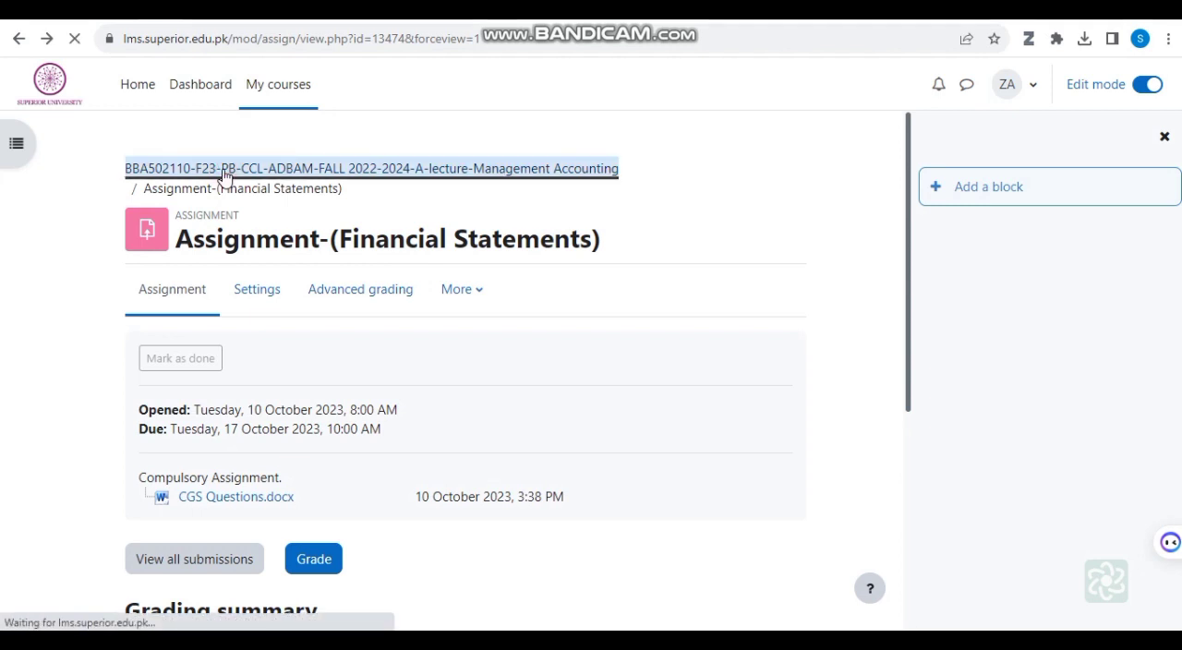
scroll(459, 454, "down", 5)
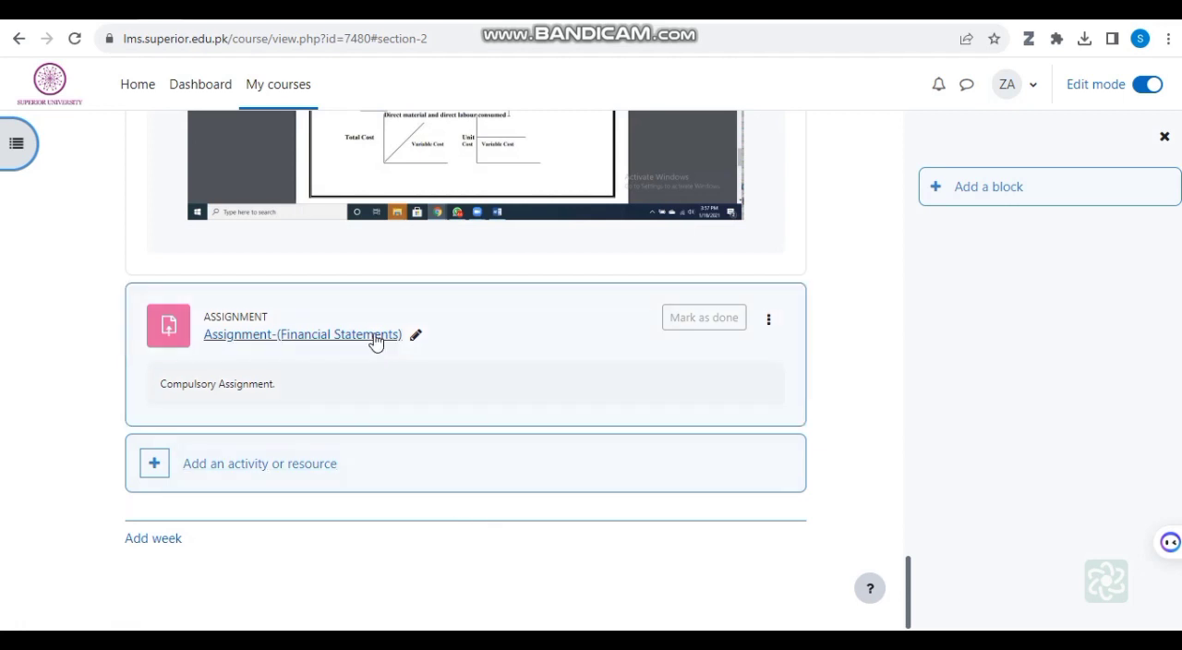
left_click(155, 465)
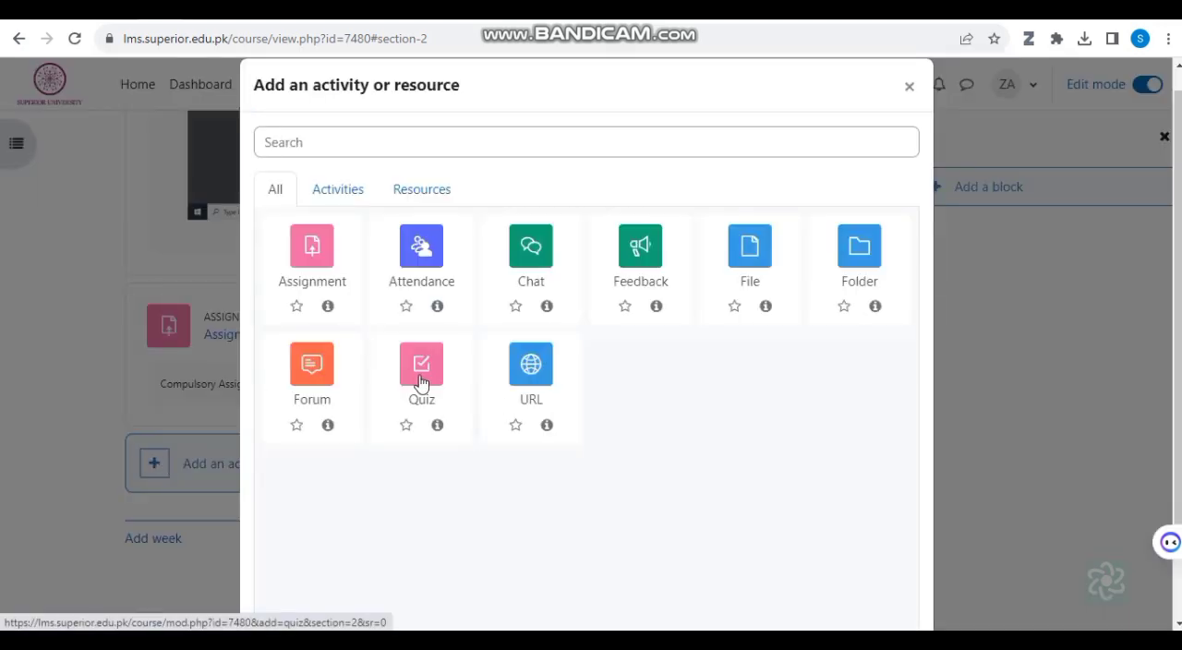
left_click(421, 374)
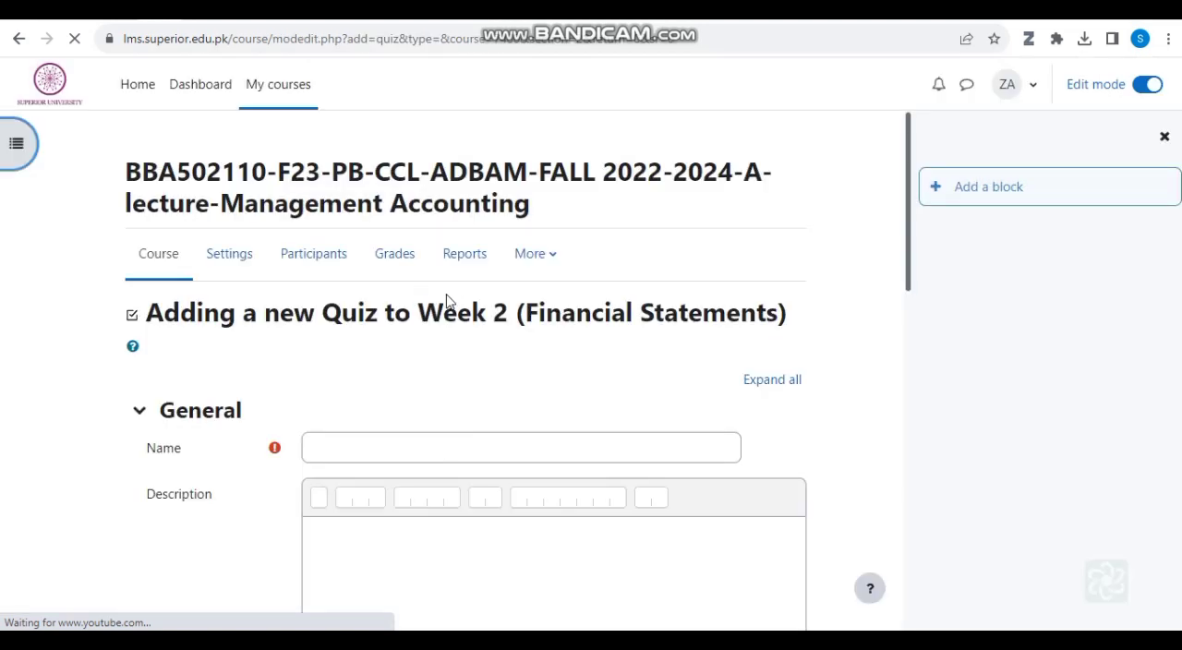
Step: Name the quiz "Quiz1 (Financial Statements)", describe it as "Financial Statements" and display the description on the course page
scroll(641, 430, "down", 1)
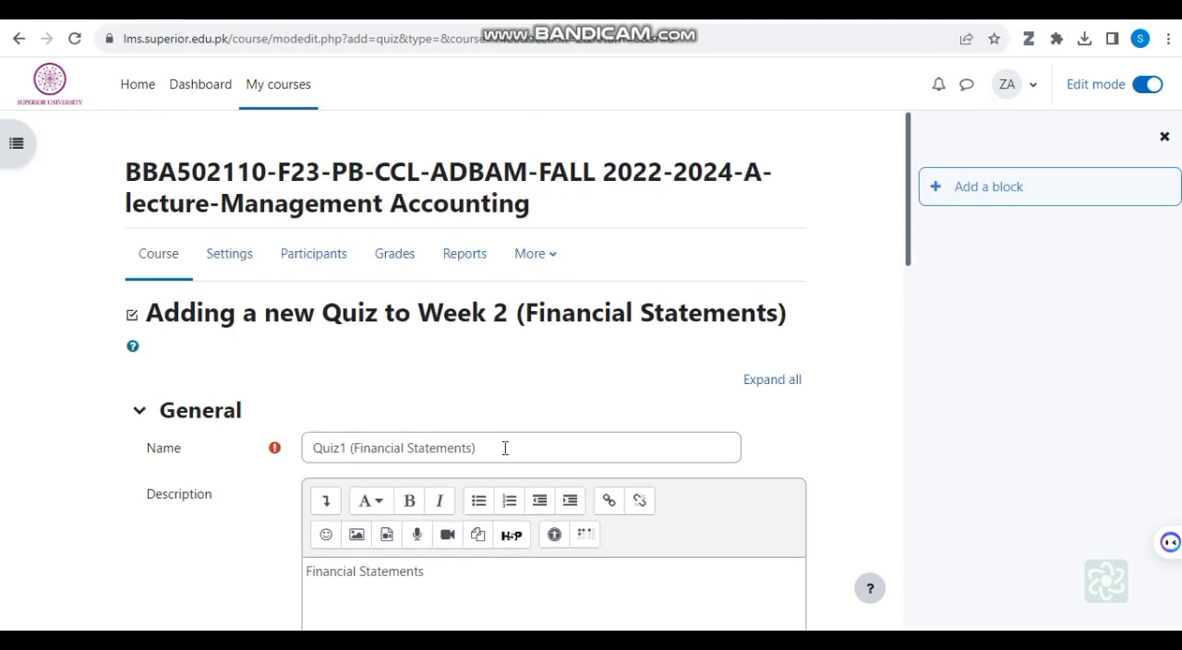
scroll(505, 448, "down", 5)
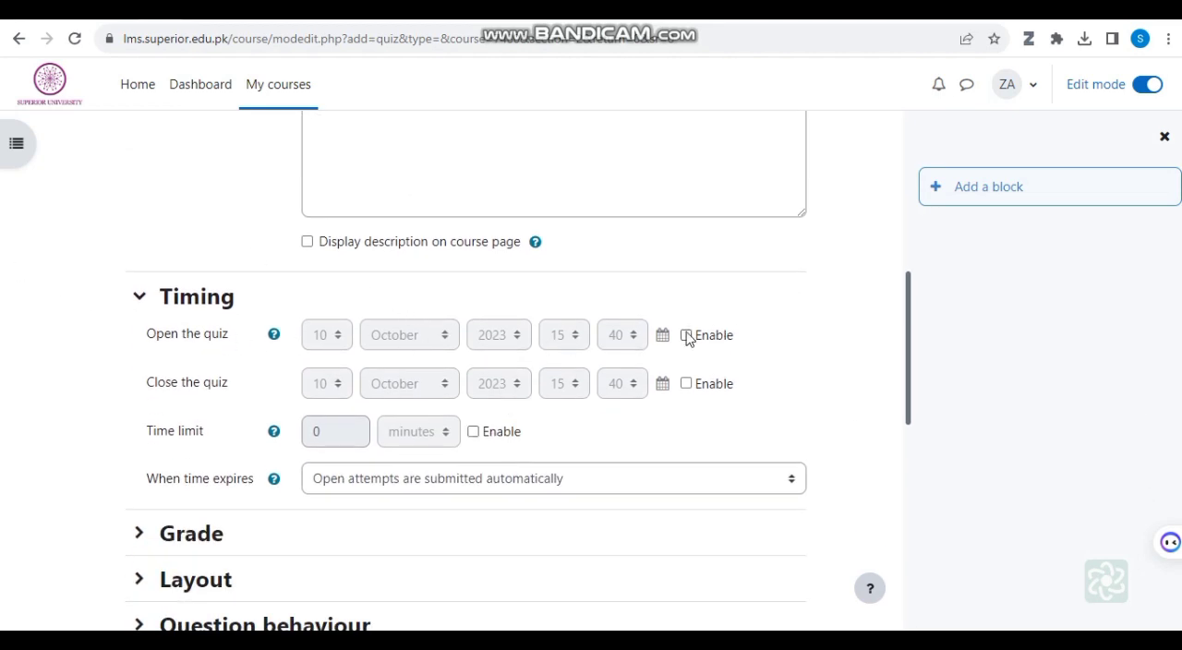
left_click(307, 242)
Step: Open the file manager of the quiz description to view where files can be added
scroll(523, 231, "up", 2)
scroll(523, 229, "down", 2)
scroll(617, 420, "up", 4)
scroll(619, 416, "down", 1)
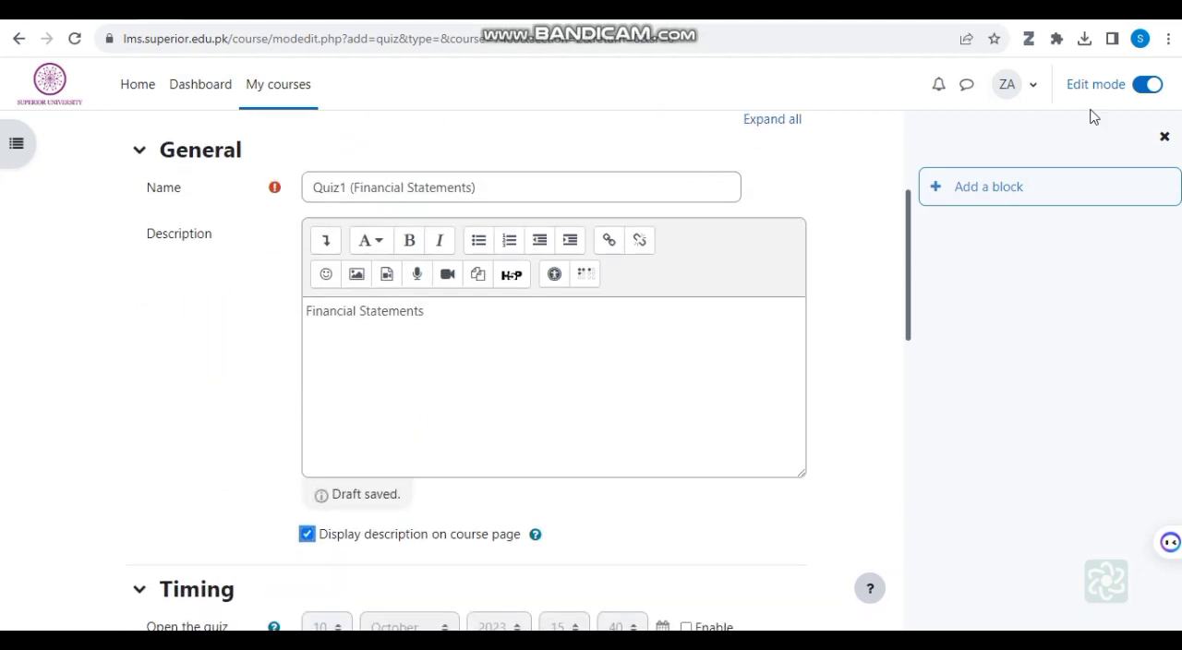
left_click(478, 277)
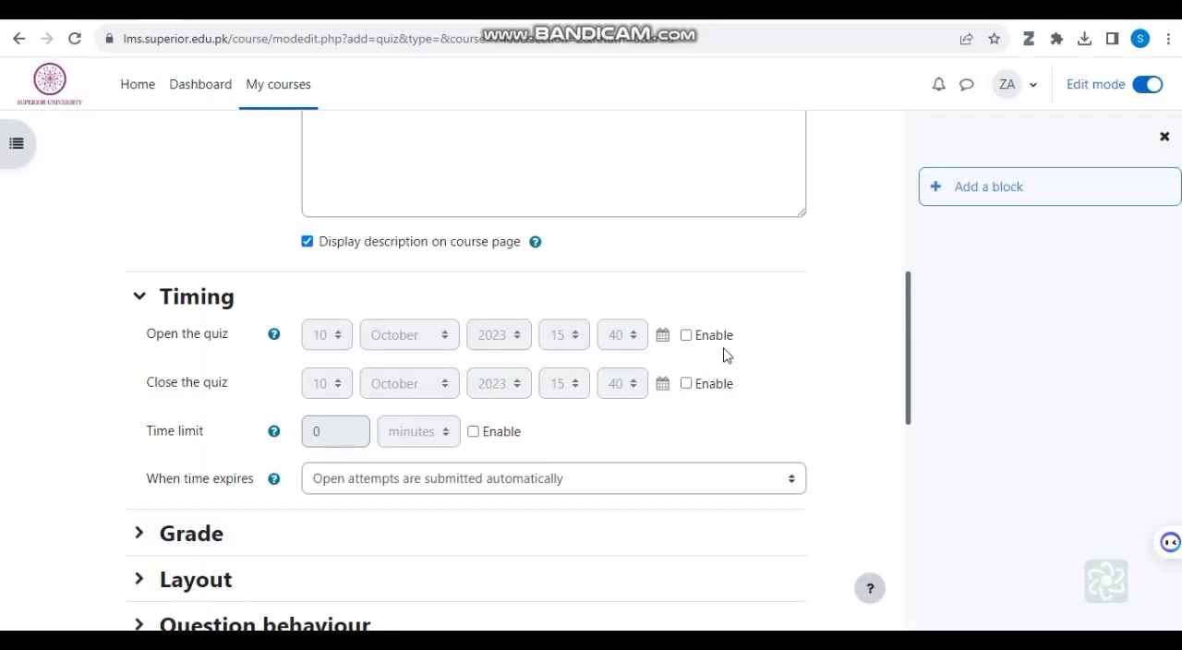
Step: Set the quiz to open at 08:00 and close at 18:00 on 10 October 2023, with a time limit of 30 minutes
left_click(686, 335)
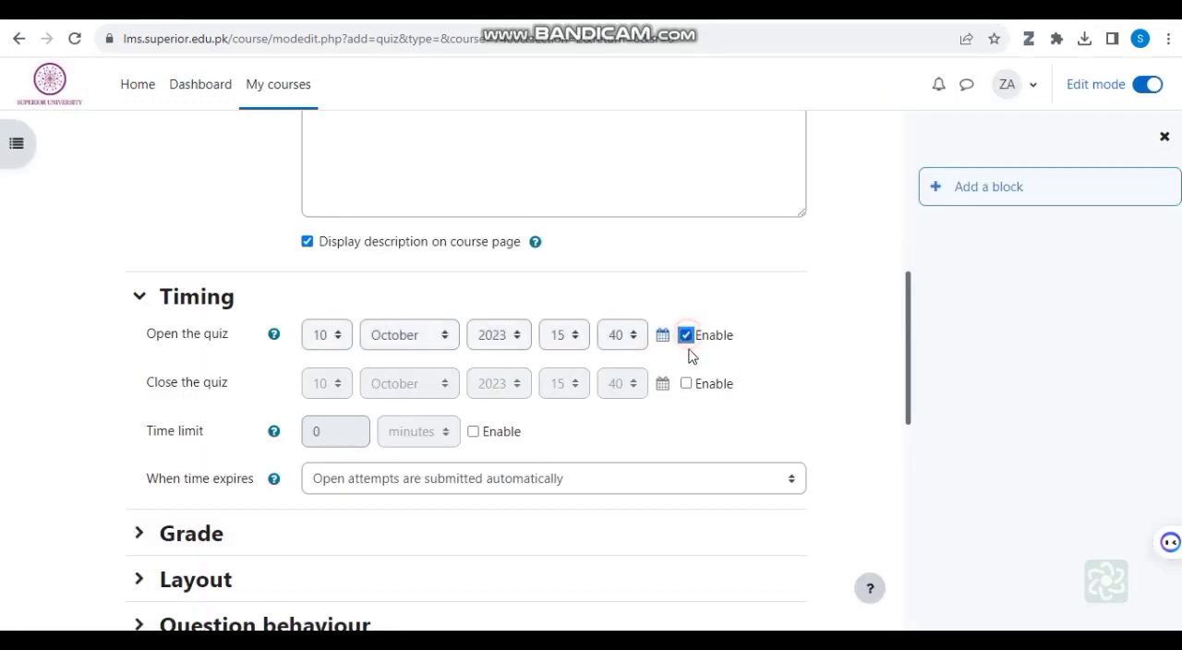
left_click(686, 386)
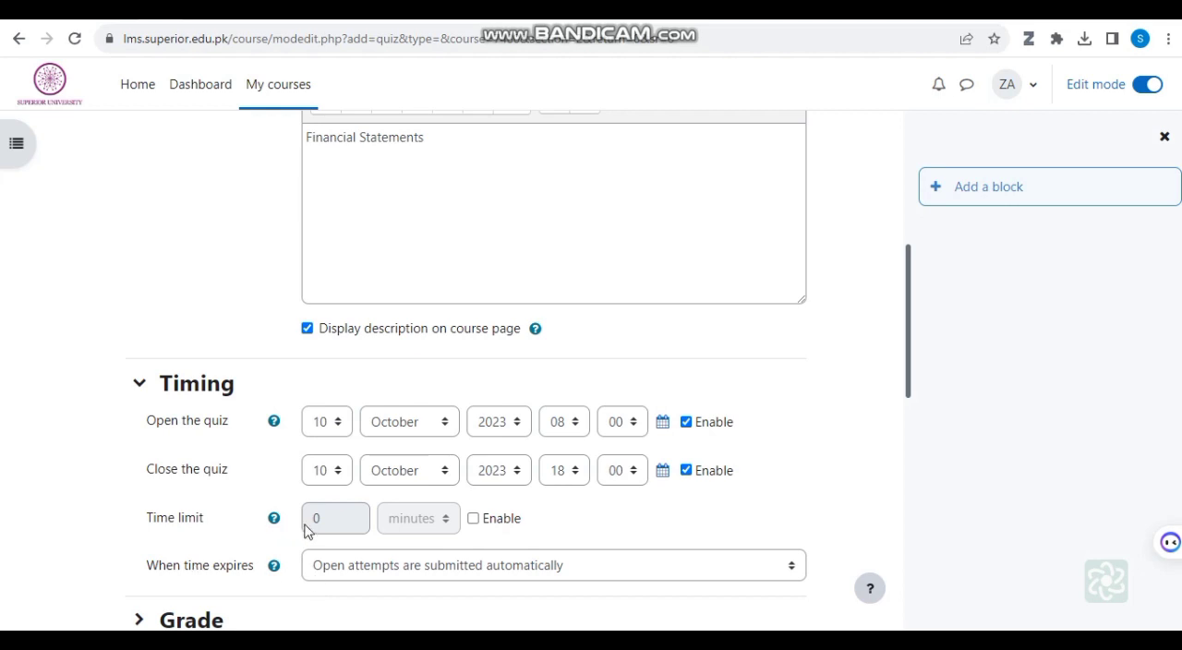
left_click(473, 520)
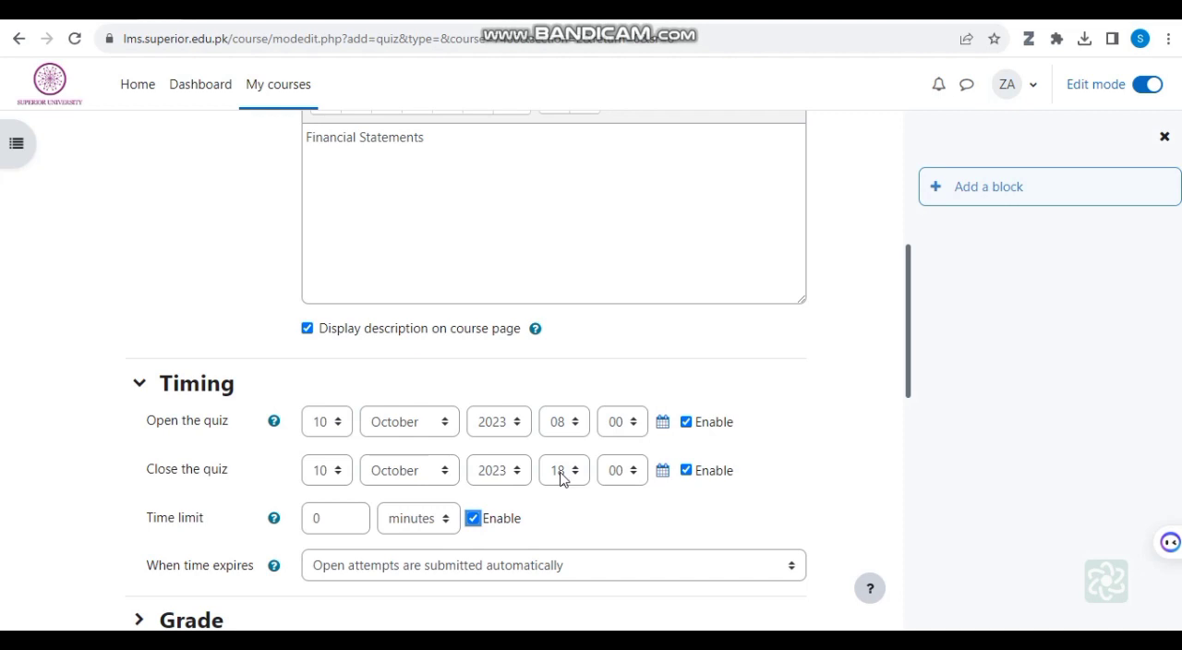
left_click(328, 520)
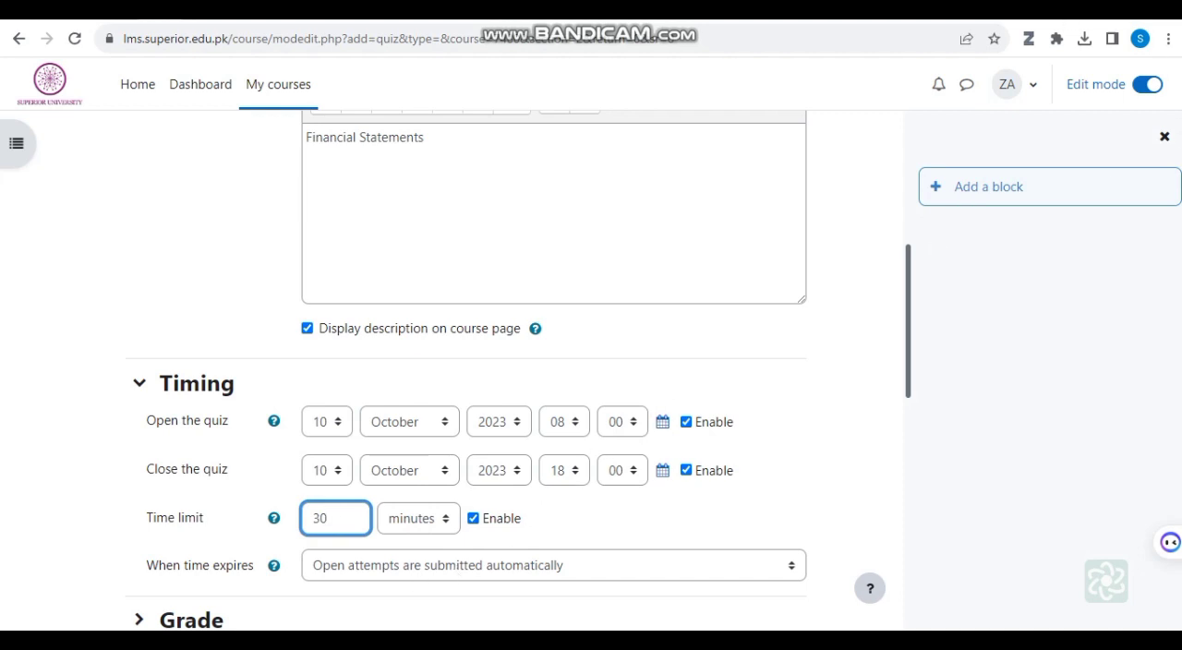
Step: Examine the options for what happens when the quiz time expires, keeping automatic submission of open attempts
scroll(838, 250, "down", 3)
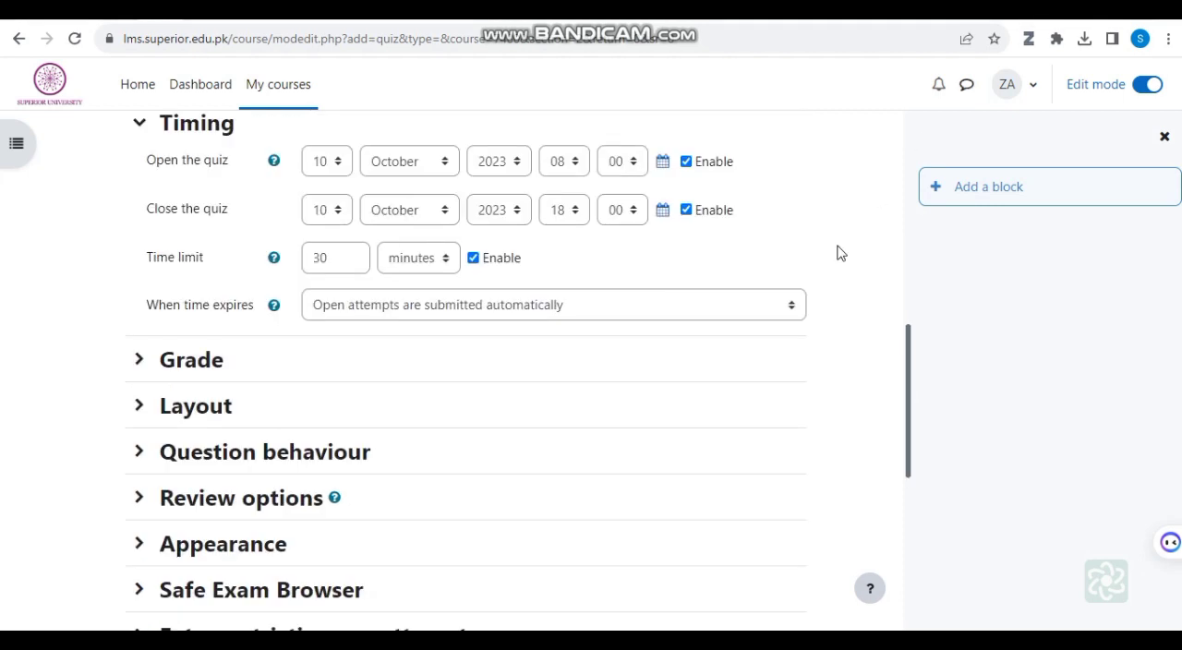
left_click(791, 309)
left_click(792, 310)
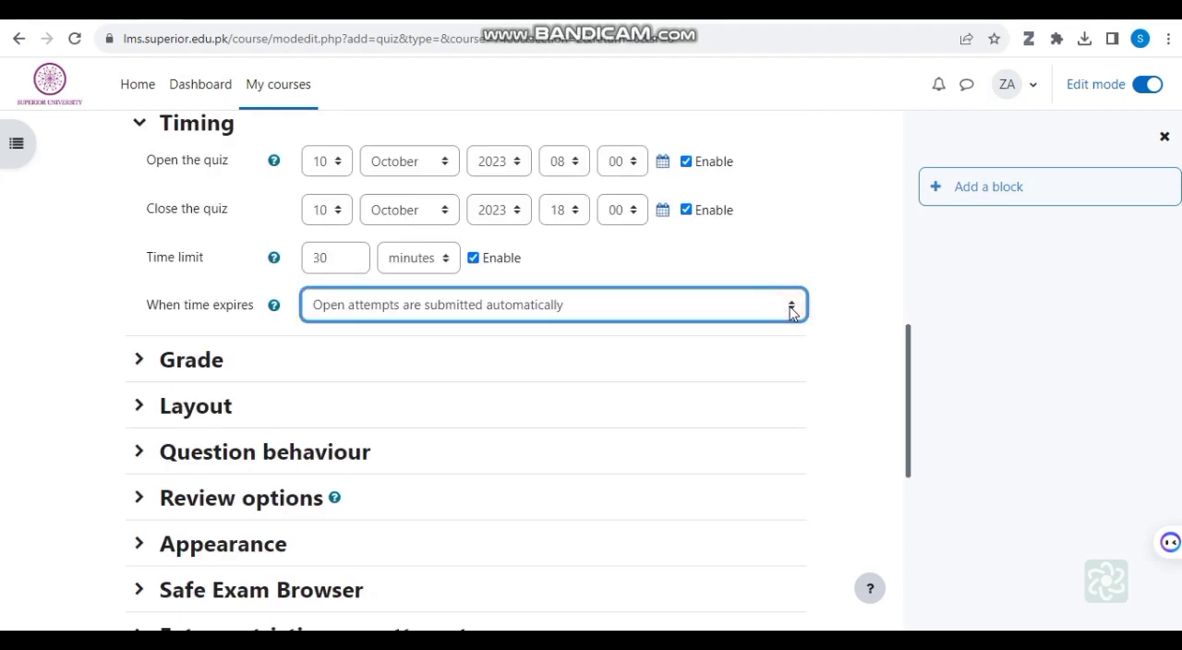
left_click(792, 310)
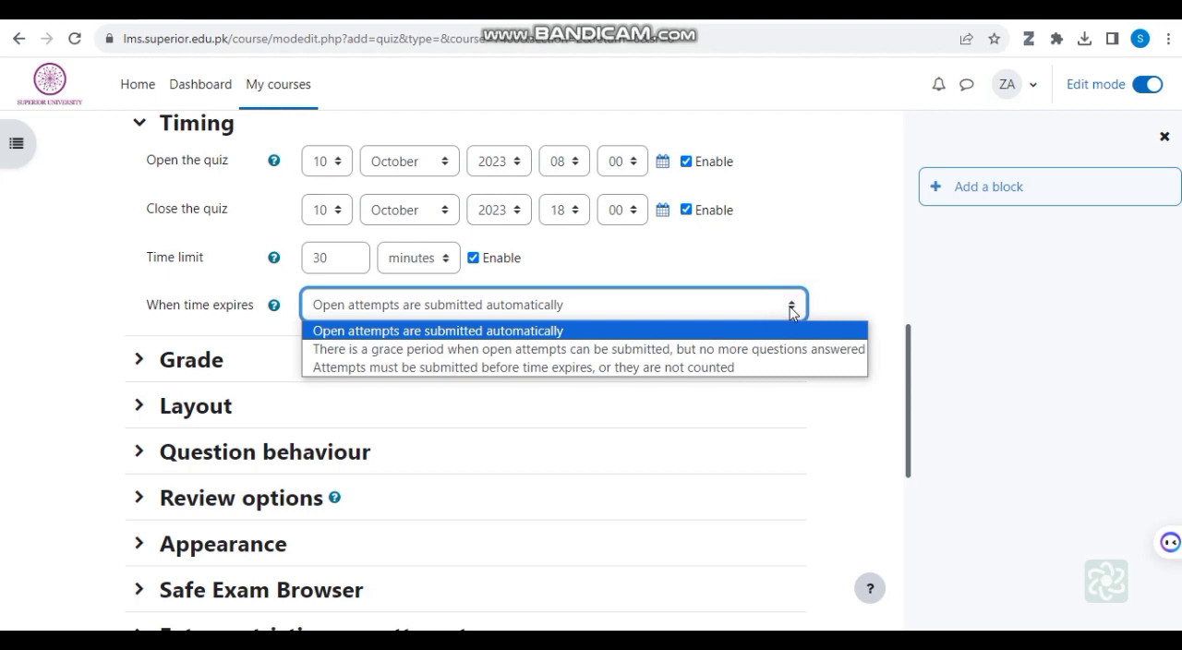
left_click(792, 310)
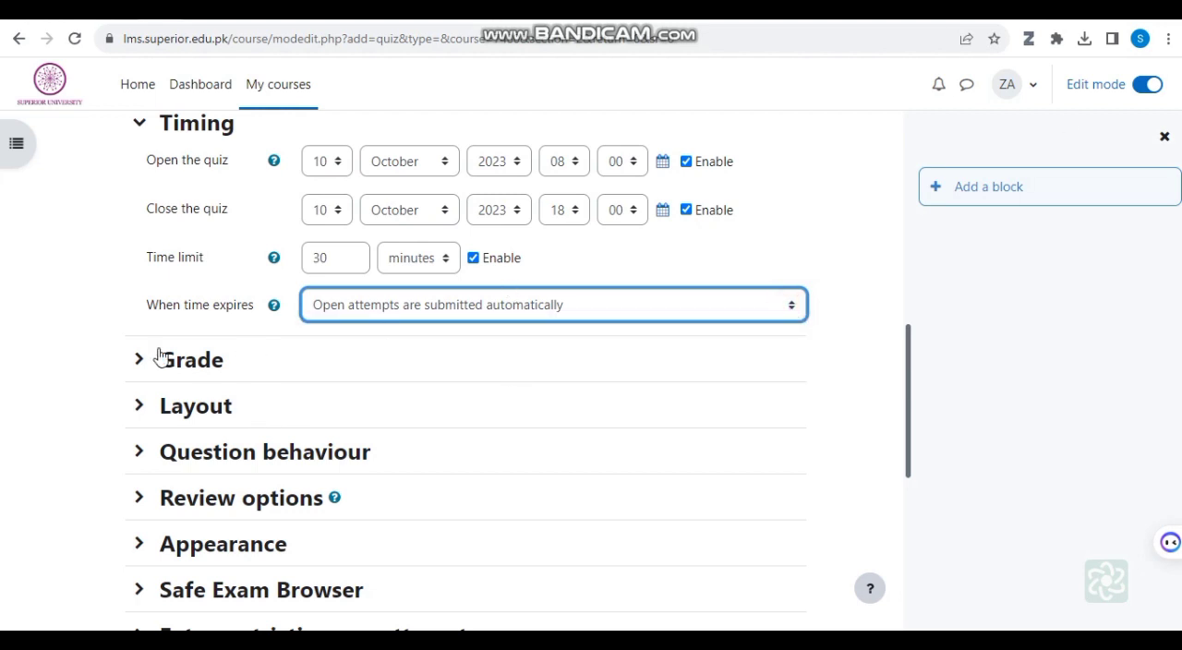
Step: Set the quiz's grade to pass to 10 in the Grade settings
left_click(190, 365)
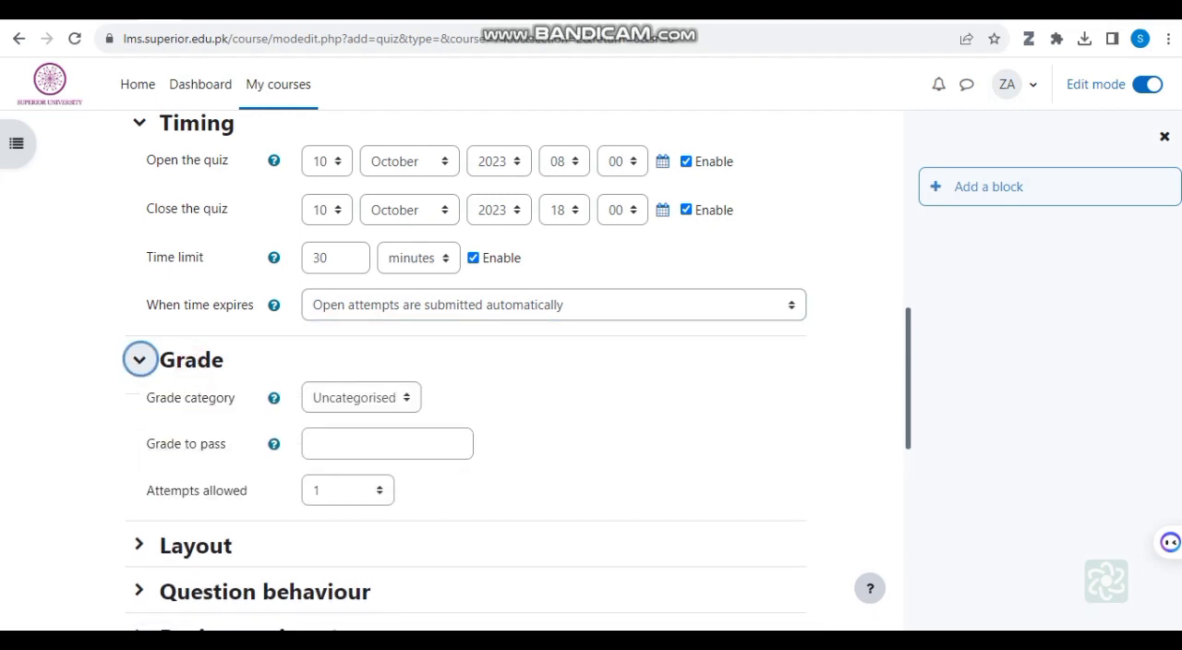
left_click(1061, 17)
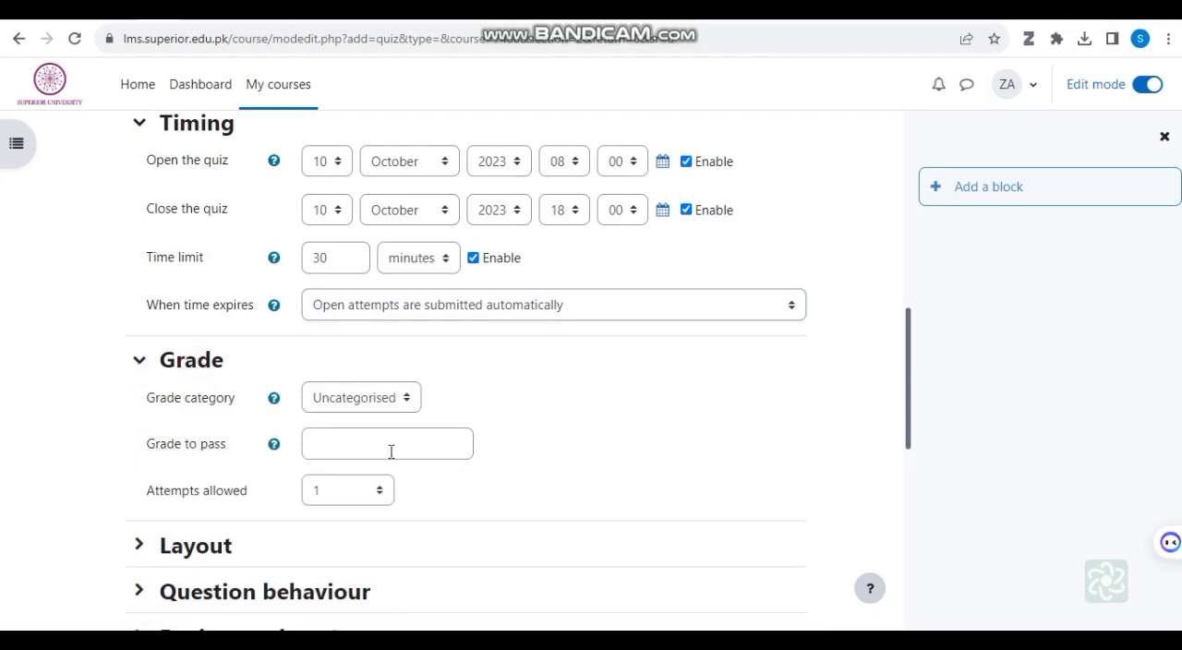
left_click(391, 452)
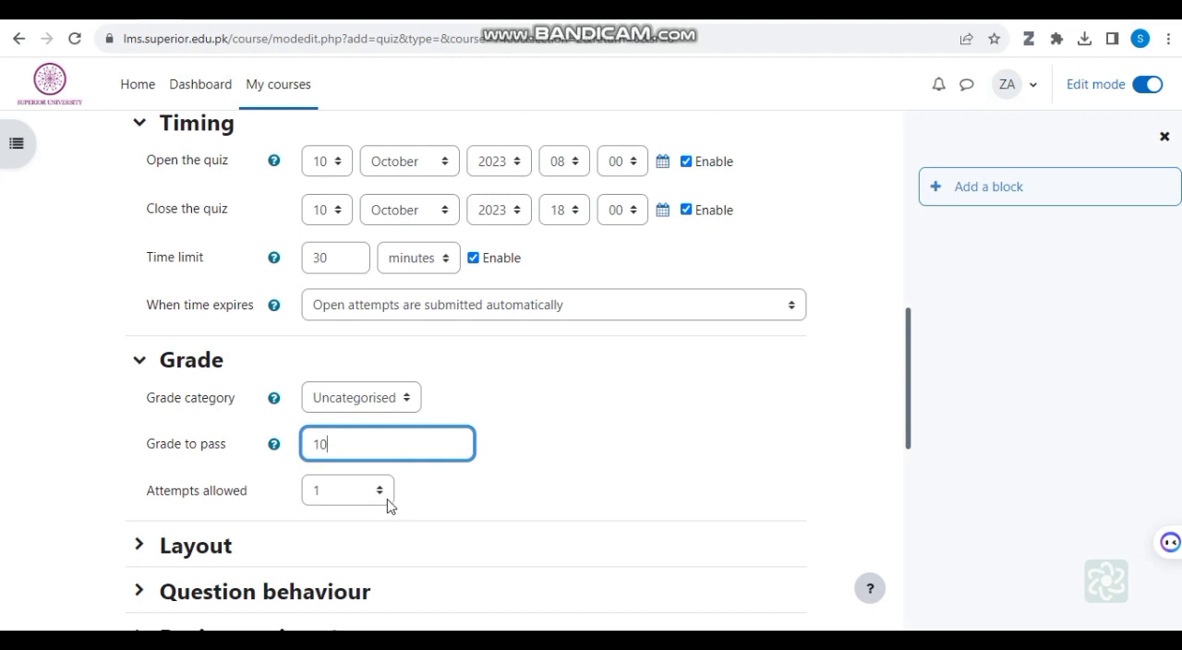
Step: Review the attempts allowed and the Layout section's new page options, keeping 1 attempt and a new page for every question
left_click(379, 496)
left_click(379, 496)
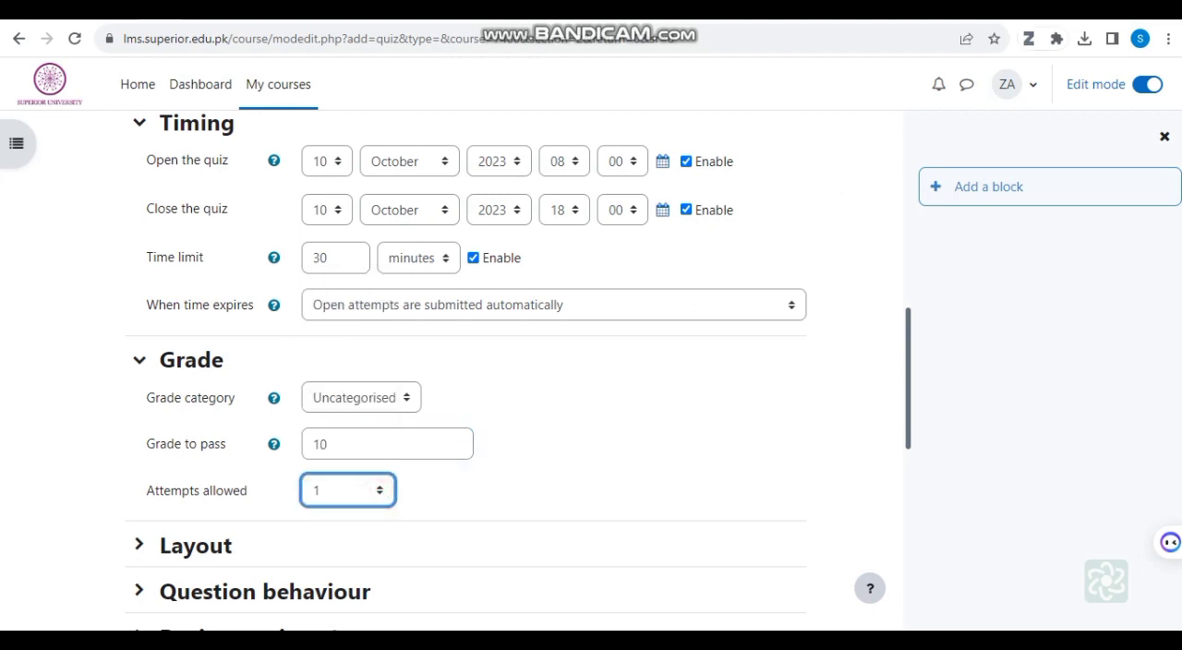
scroll(575, 404, "down", 1)
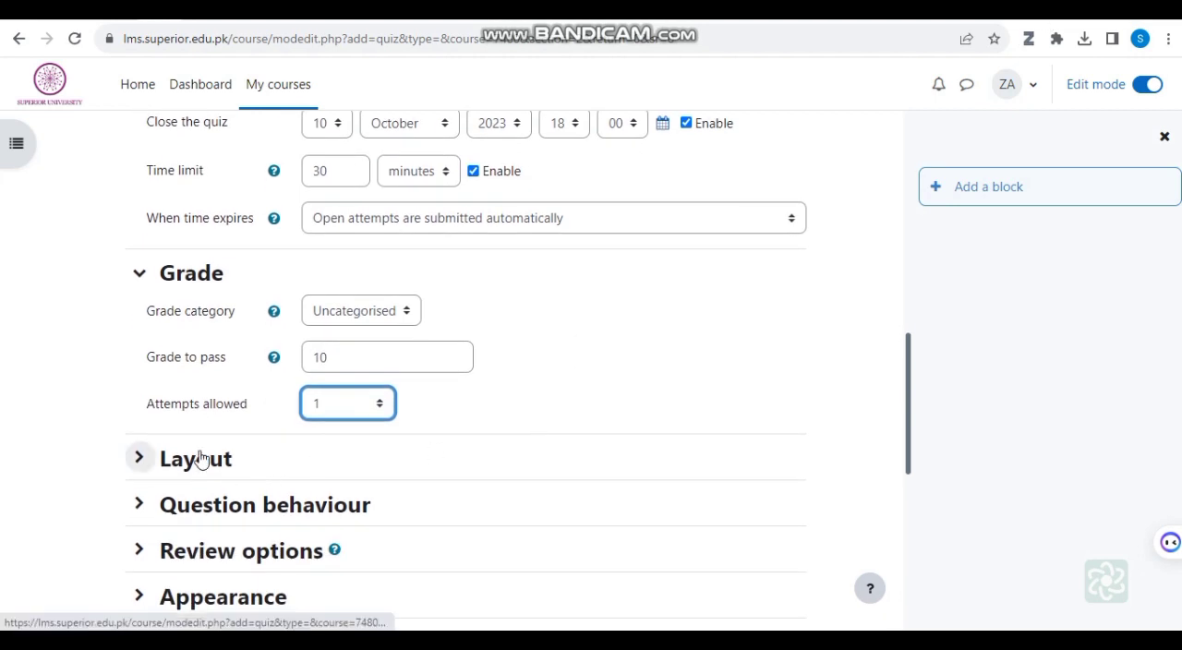
left_click(198, 460)
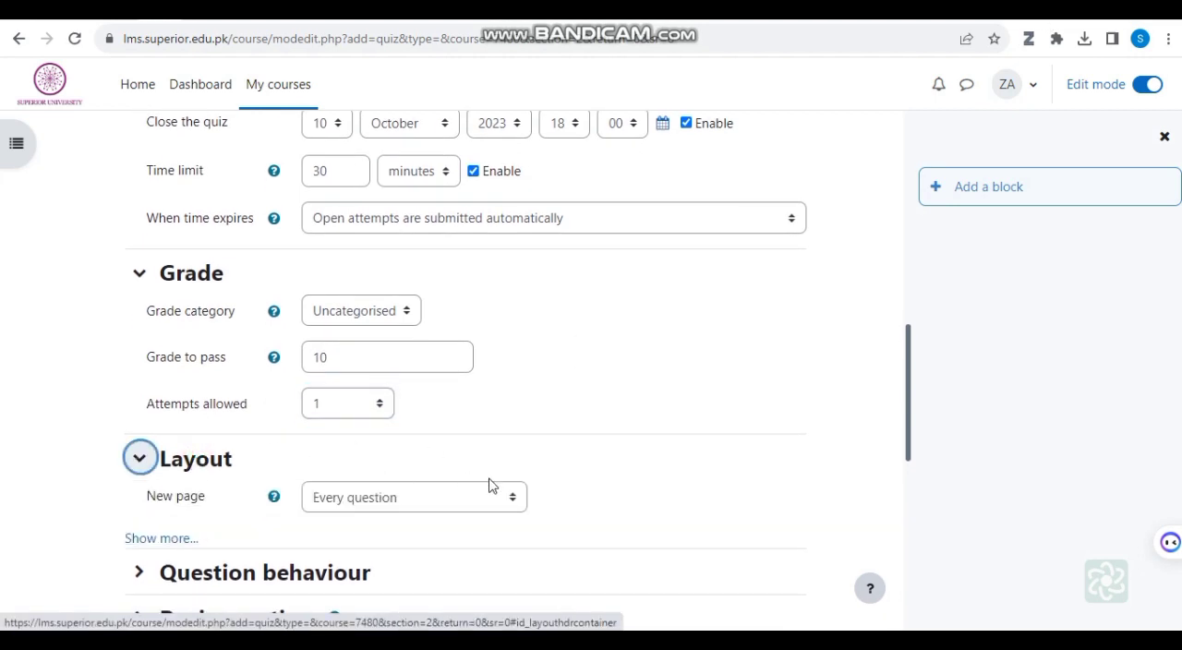
left_click(514, 495)
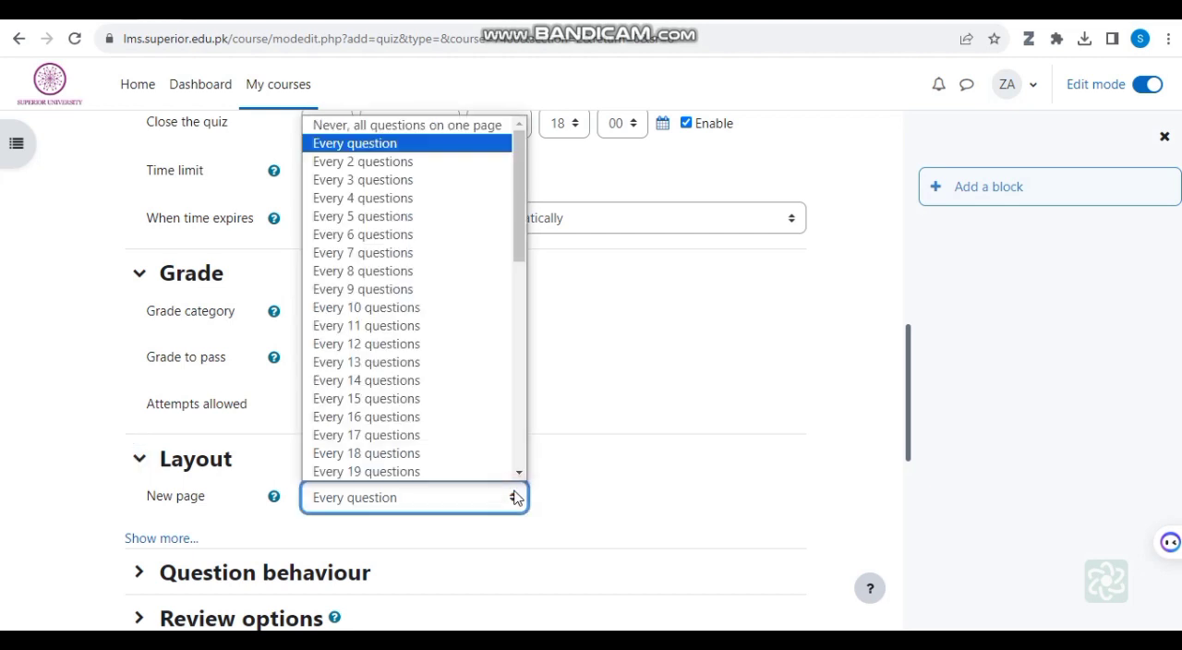
left_click(516, 497)
scroll(514, 496, "down", 2)
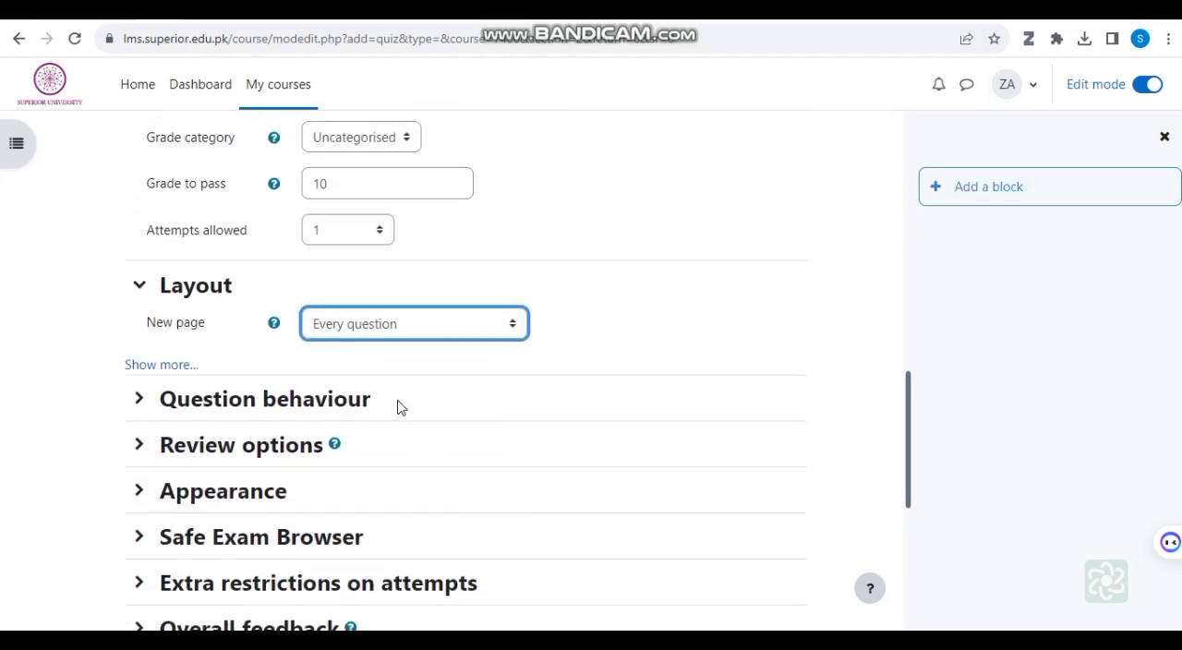
Step: Review the Question behaviour settings, keeping Shuffle within questions at Yes
left_click(333, 403)
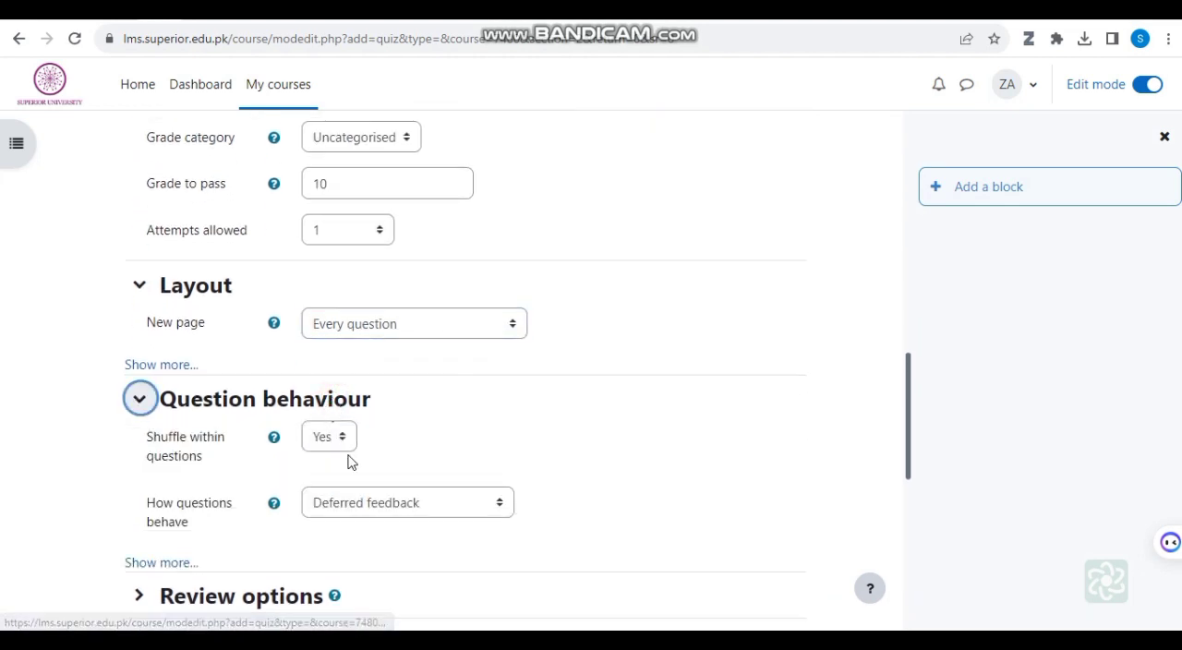
left_click(343, 440)
left_click(343, 439)
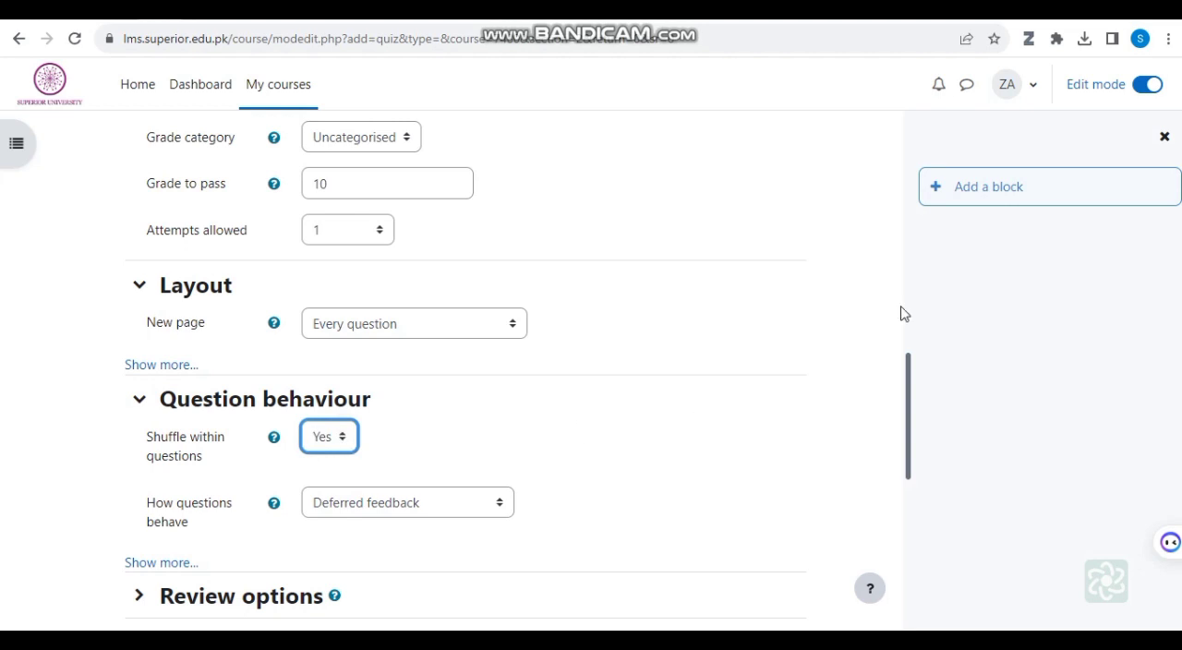
Step: Save and display the quiz, and open its page for adding questions
scroll(568, 139, "down", 8)
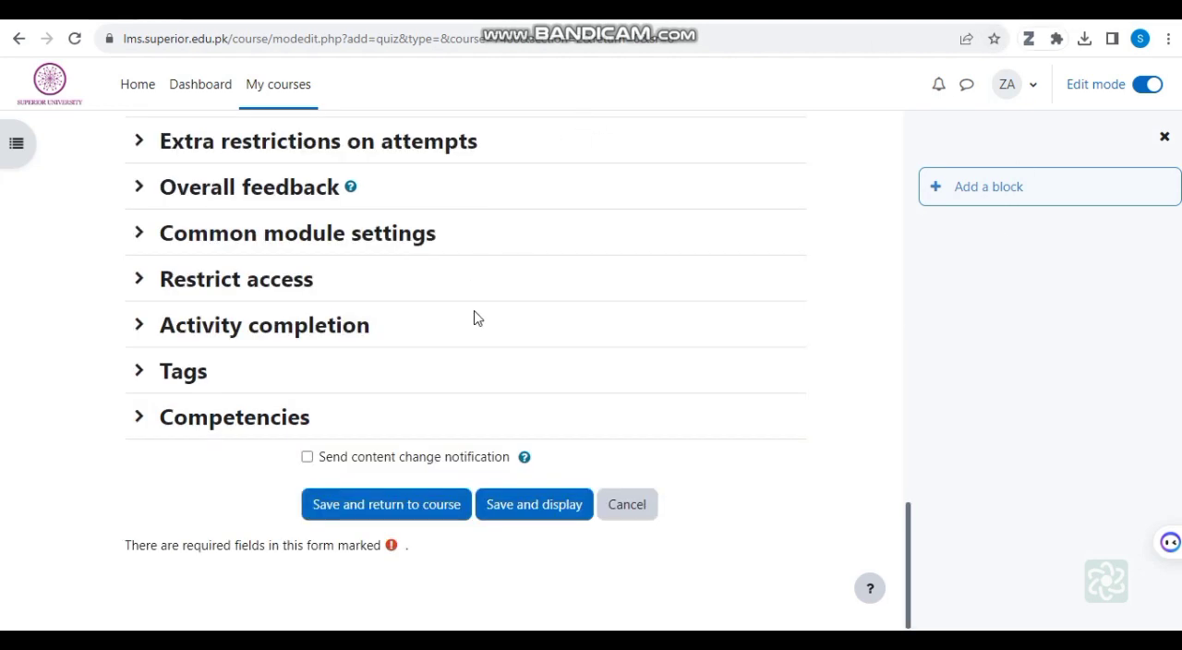
left_click(545, 507)
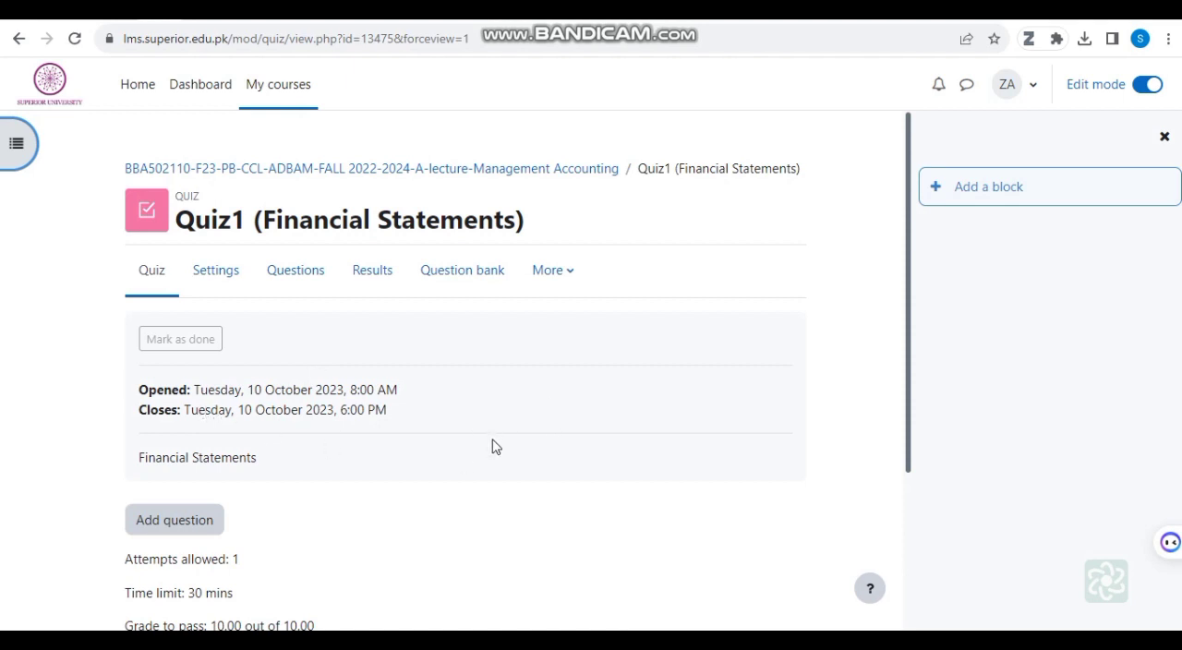
left_click(192, 522)
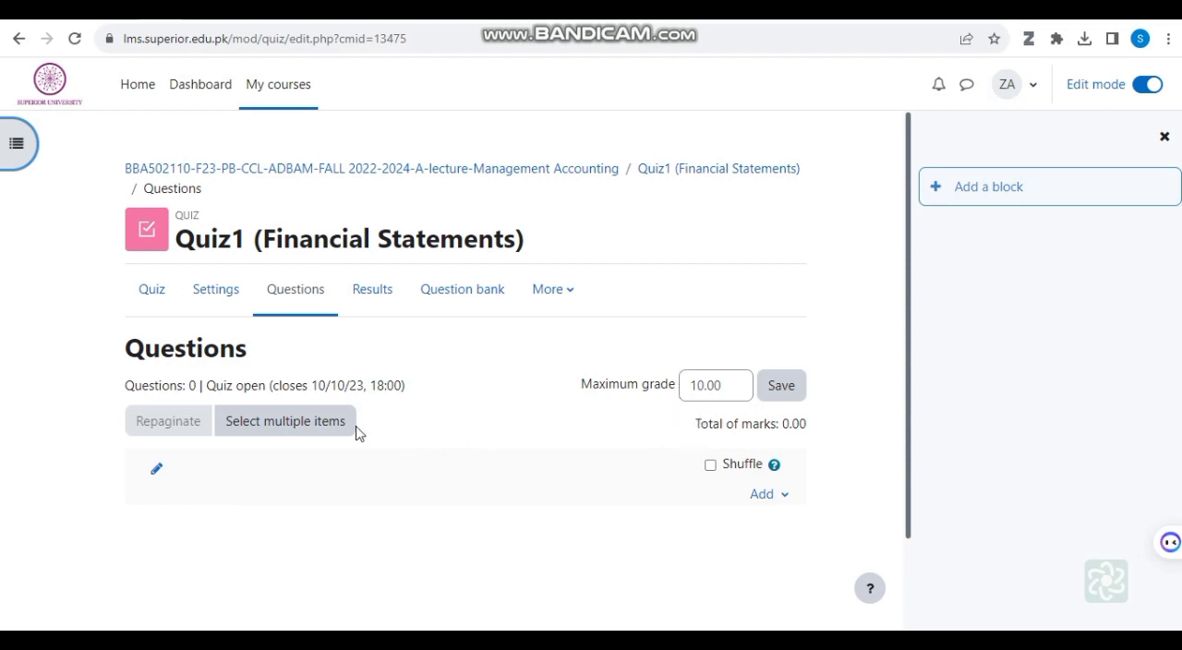
left_click(306, 431)
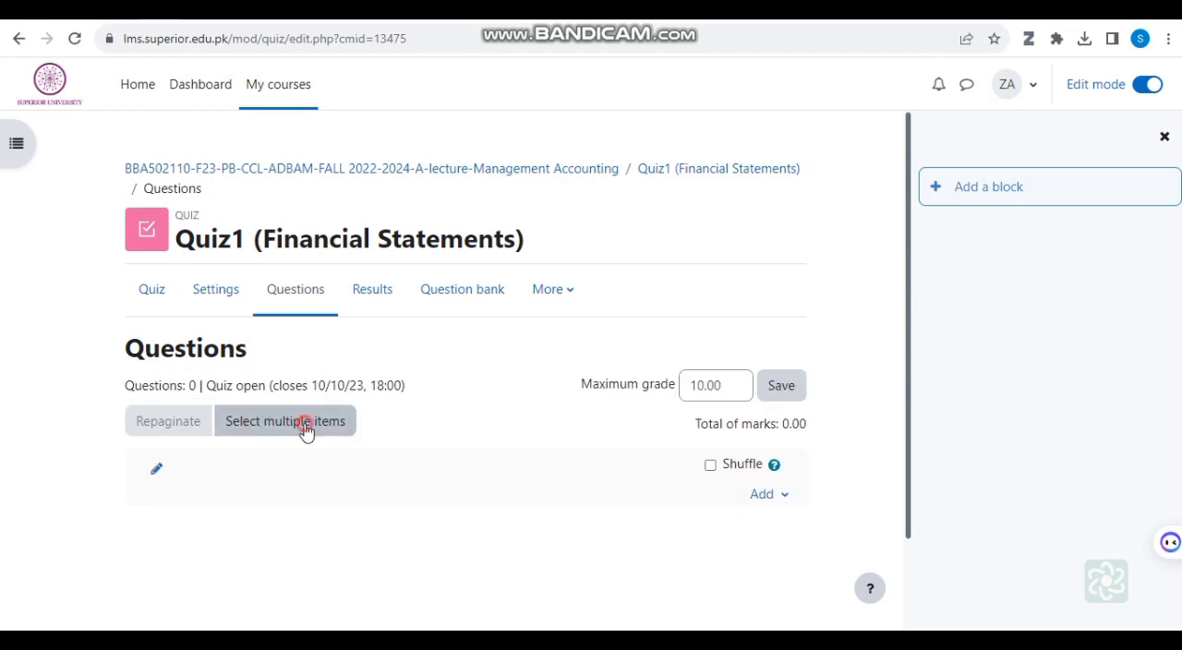
left_click(306, 431)
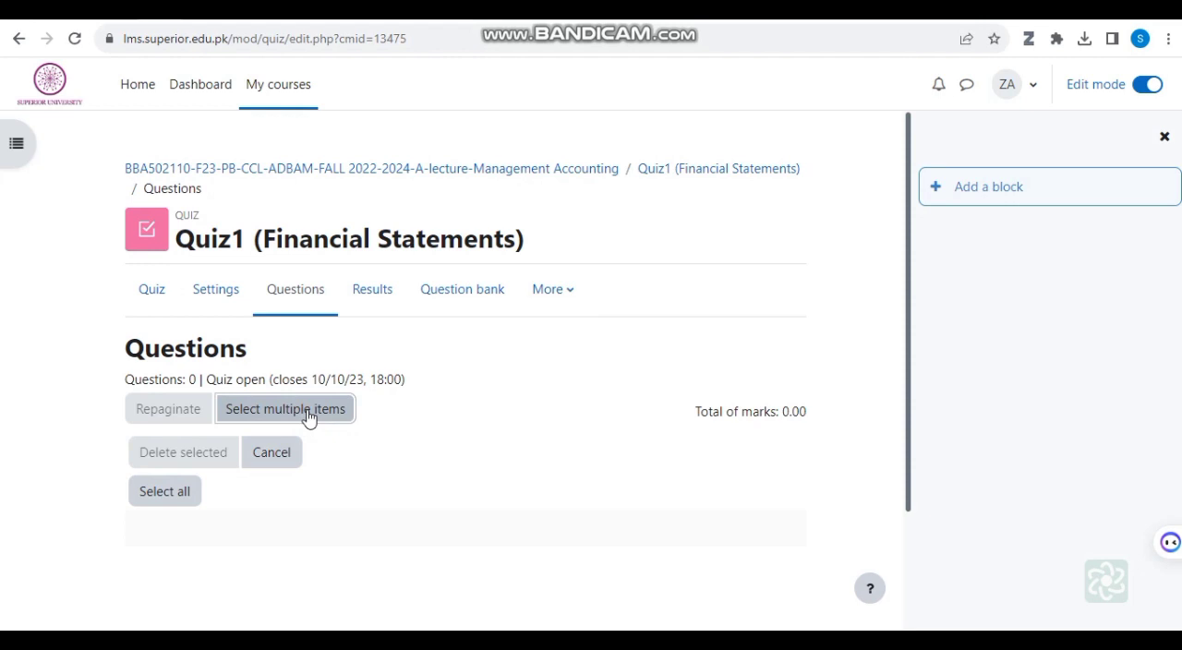
left_click(263, 454)
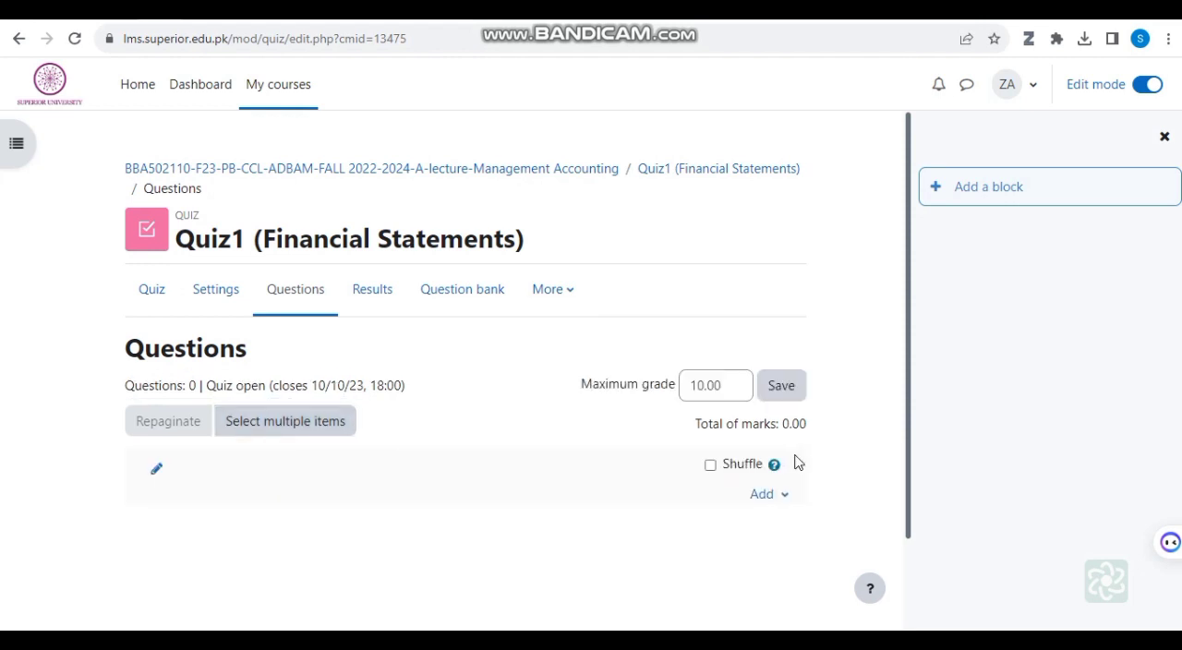
Step: Add a new question of the Multiple choice type to the quiz
left_click(764, 500)
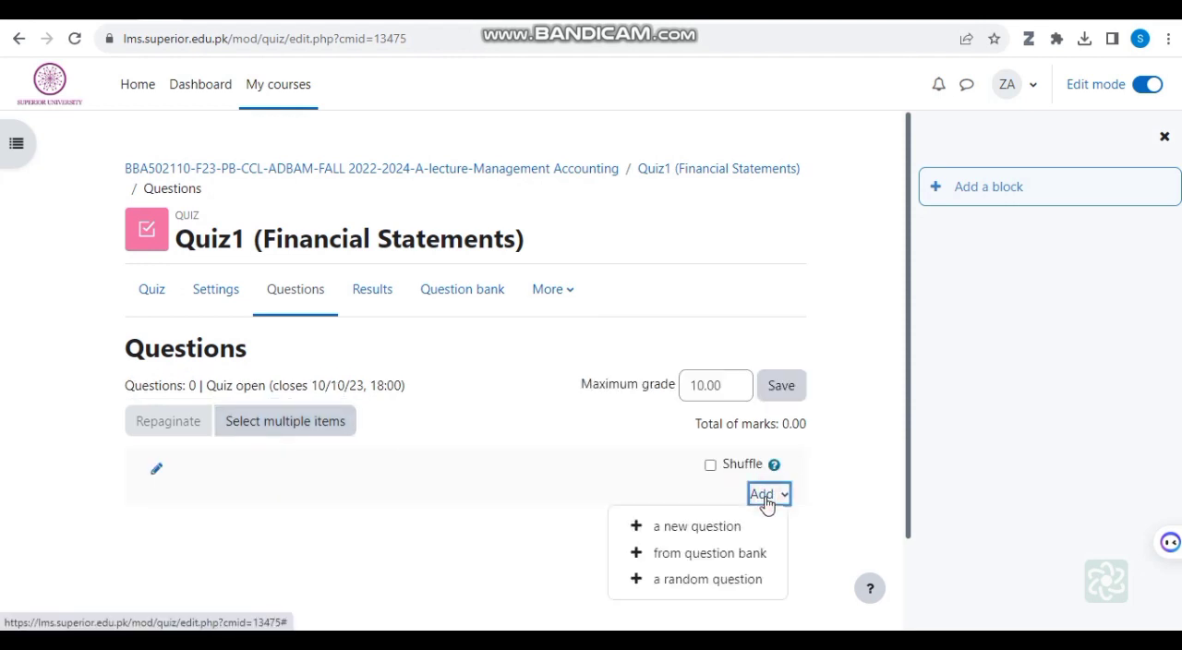
left_click(717, 527)
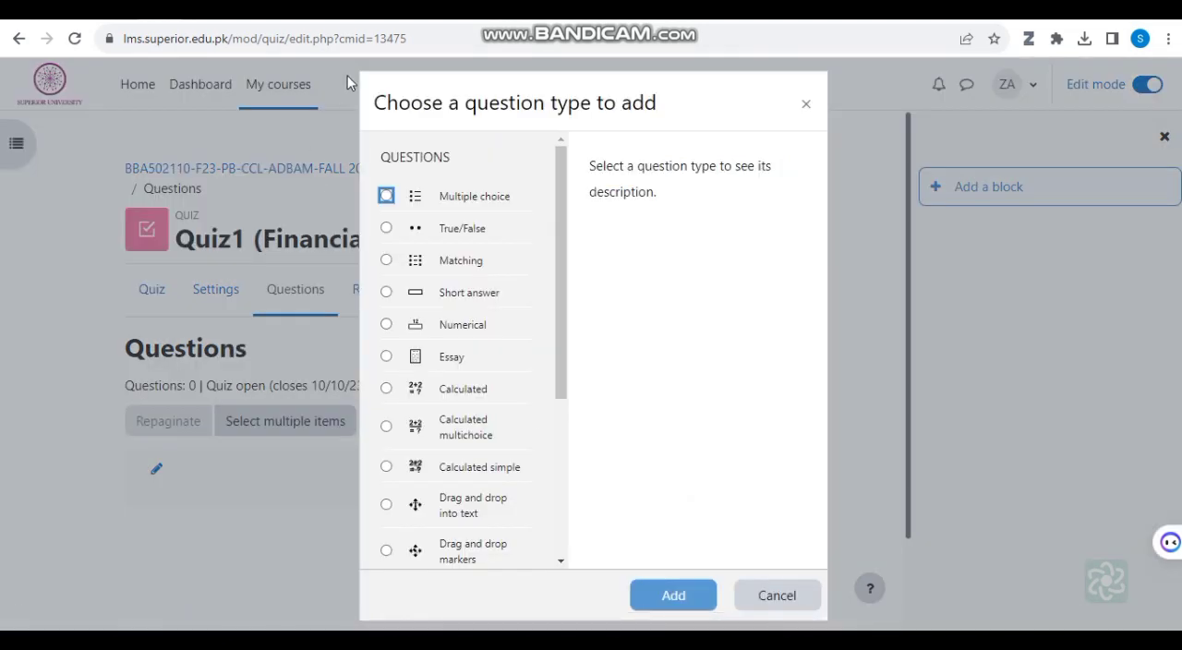
left_click(449, 199)
scroll(449, 203, "down", 1)
left_click_drag(561, 308, 540, 200)
left_click(386, 196)
left_click(673, 595)
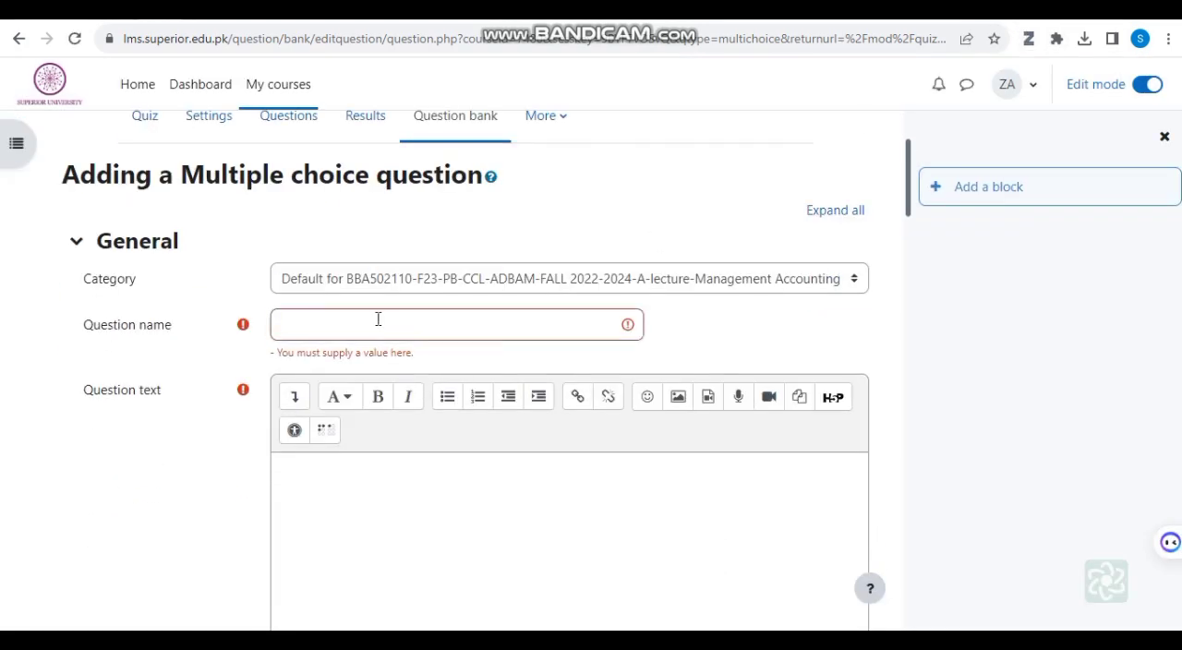
Step: Name the question 1 and enter the text "How many types of Financials Statements Exists.", keeping a default mark of 2
left_click(362, 323)
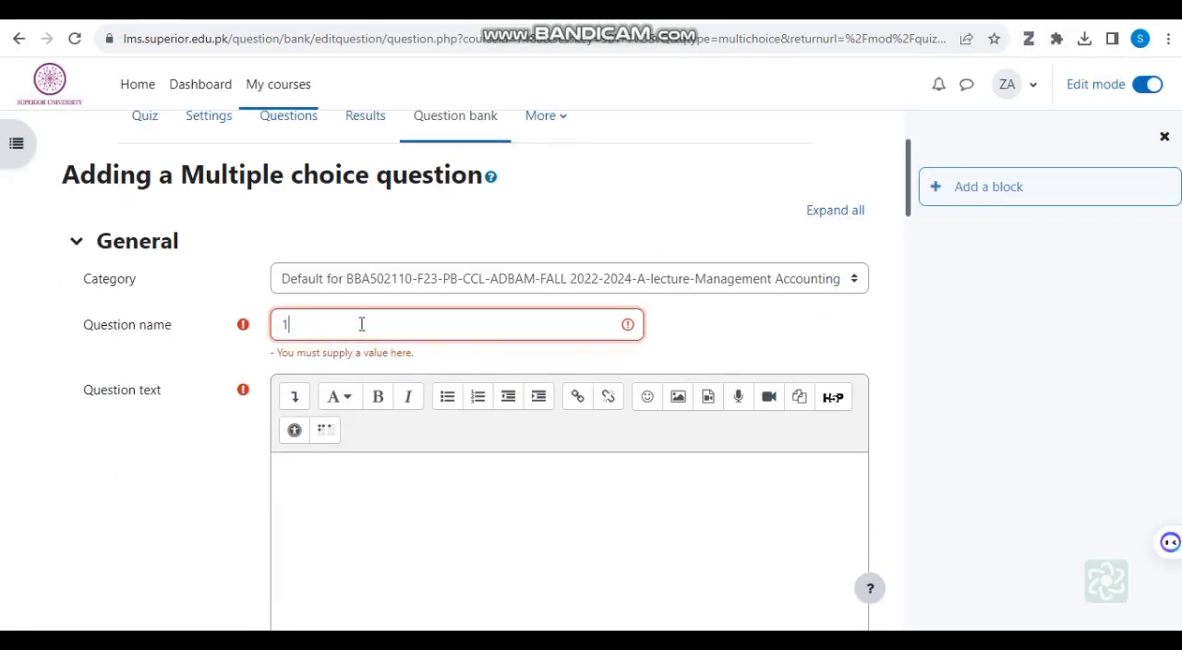
type("1")
left_click(398, 488)
type("How many types of Financials Statements Exists.")
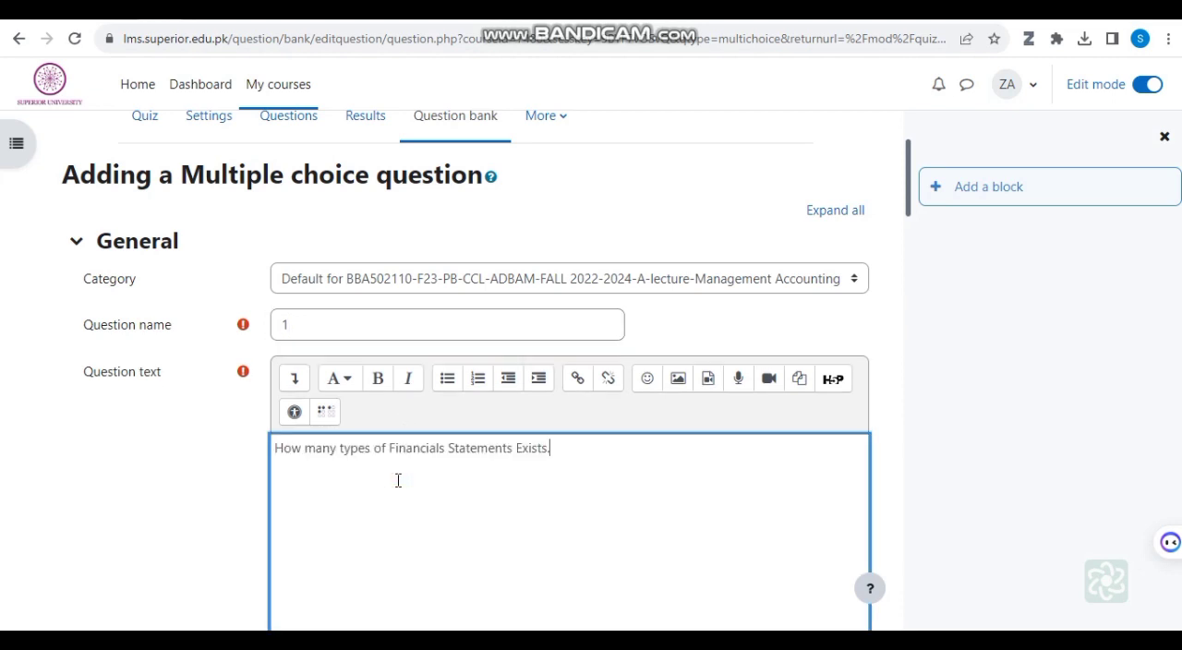
scroll(416, 489, "down", 4)
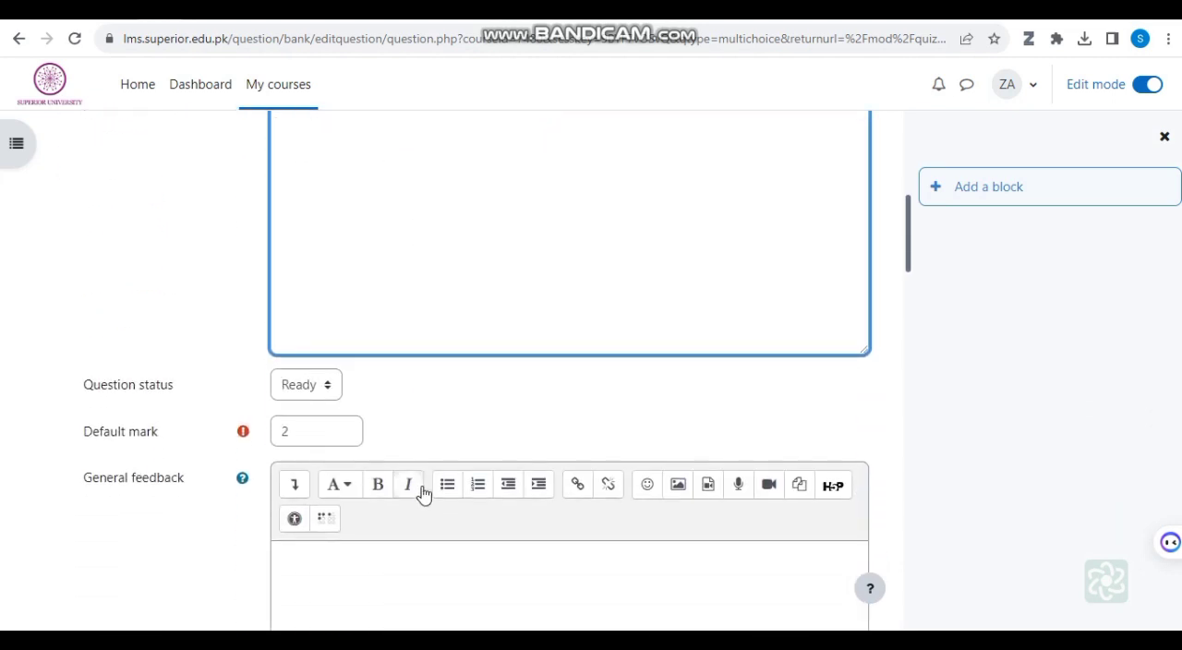
left_click(322, 435)
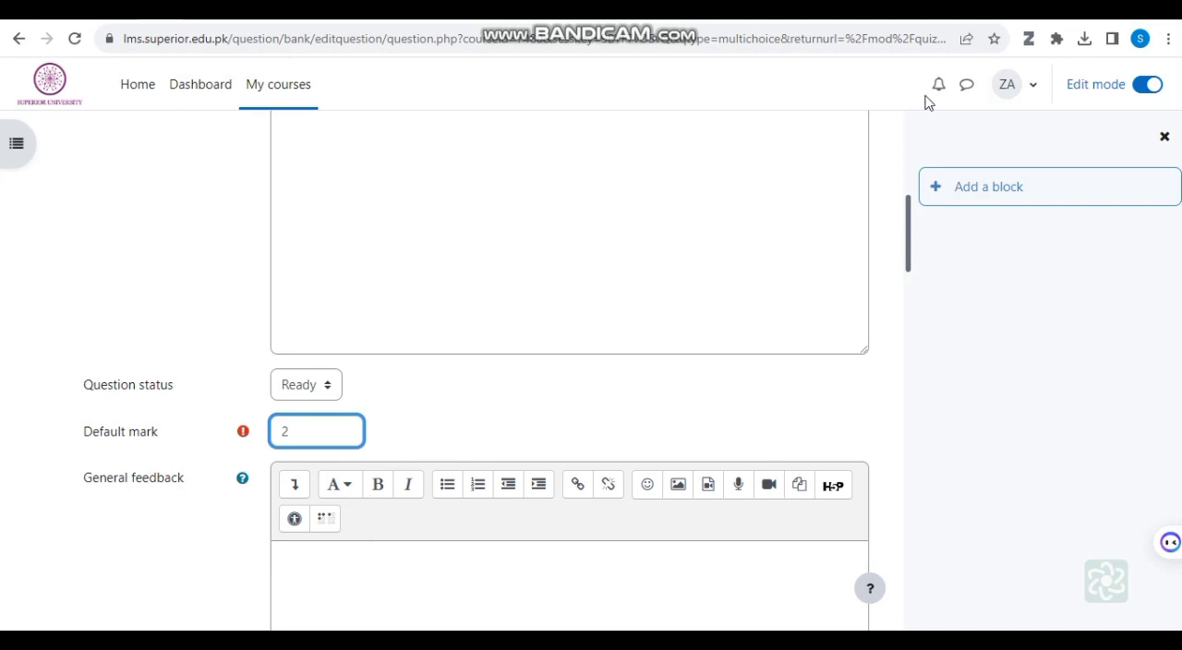
Step: Fill in Choices 1 to 4 of the question's answers with "one", "Two", "Three" and "Four"
scroll(628, 443, "down", 1)
scroll(443, 299, "down", 3)
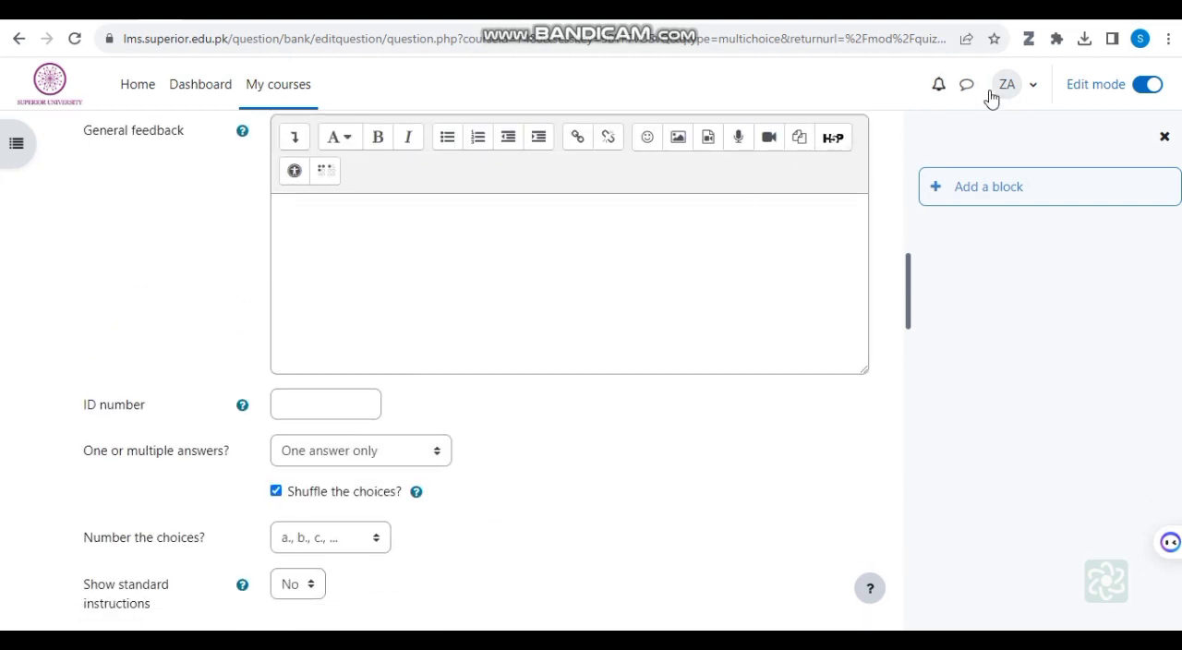
scroll(921, 93, "down", 5)
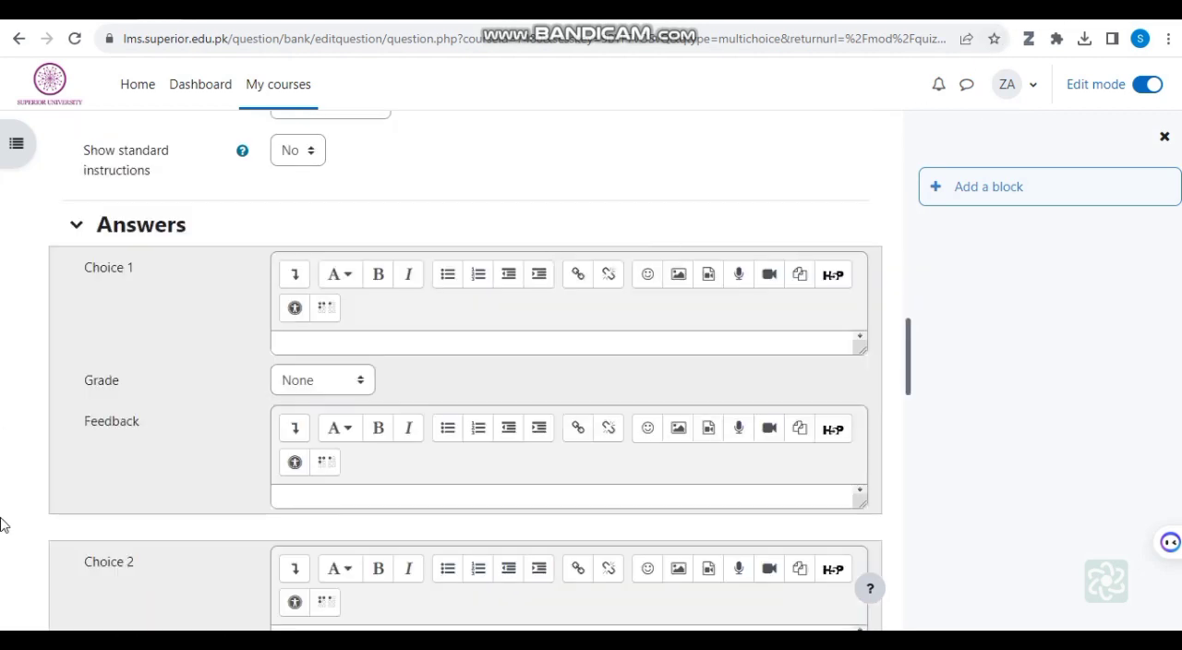
left_click(332, 340)
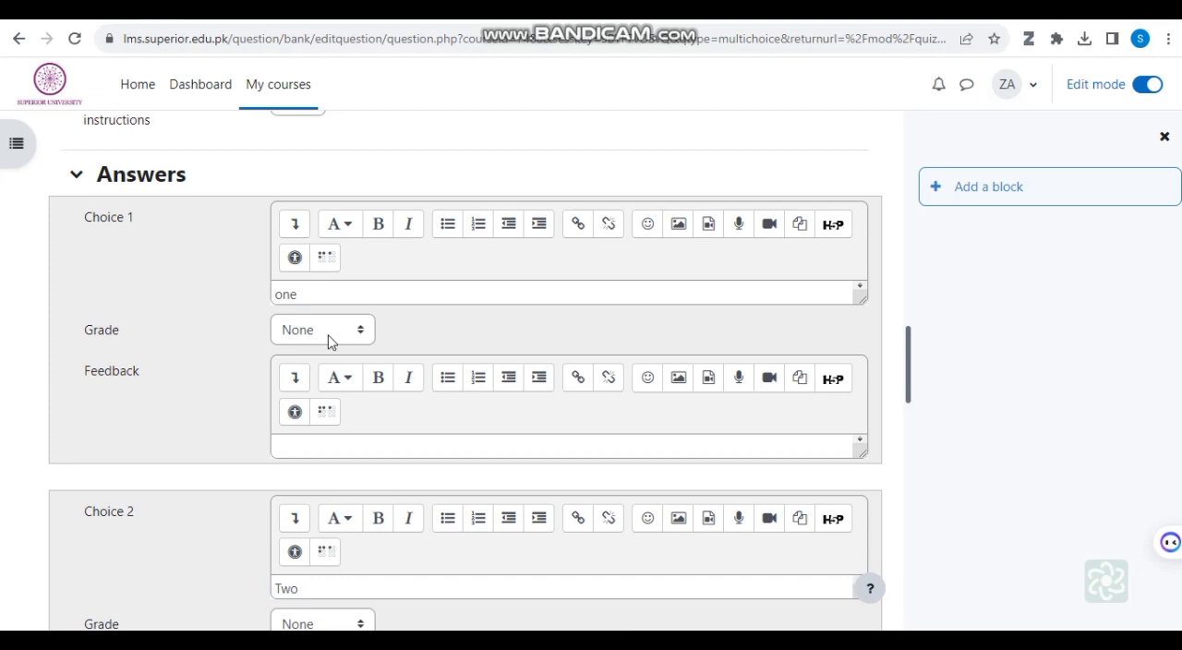
Step: Set the grade of Choice 1 to 100% and view the negative grade options available for it
left_click(362, 331)
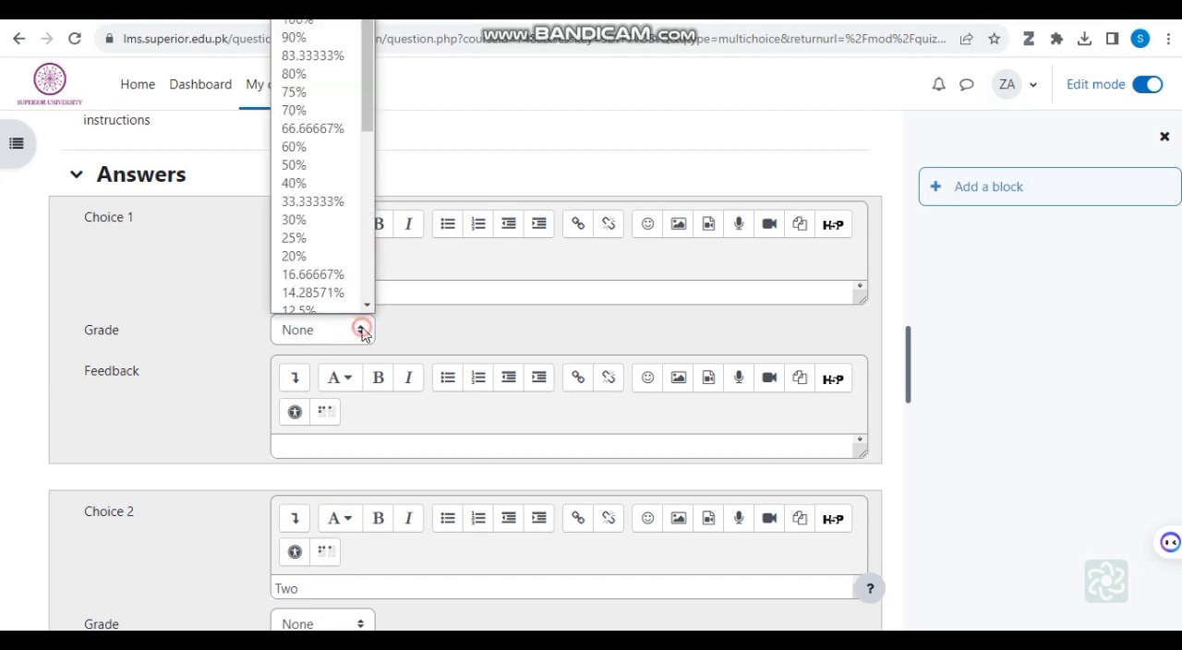
left_click(361, 330)
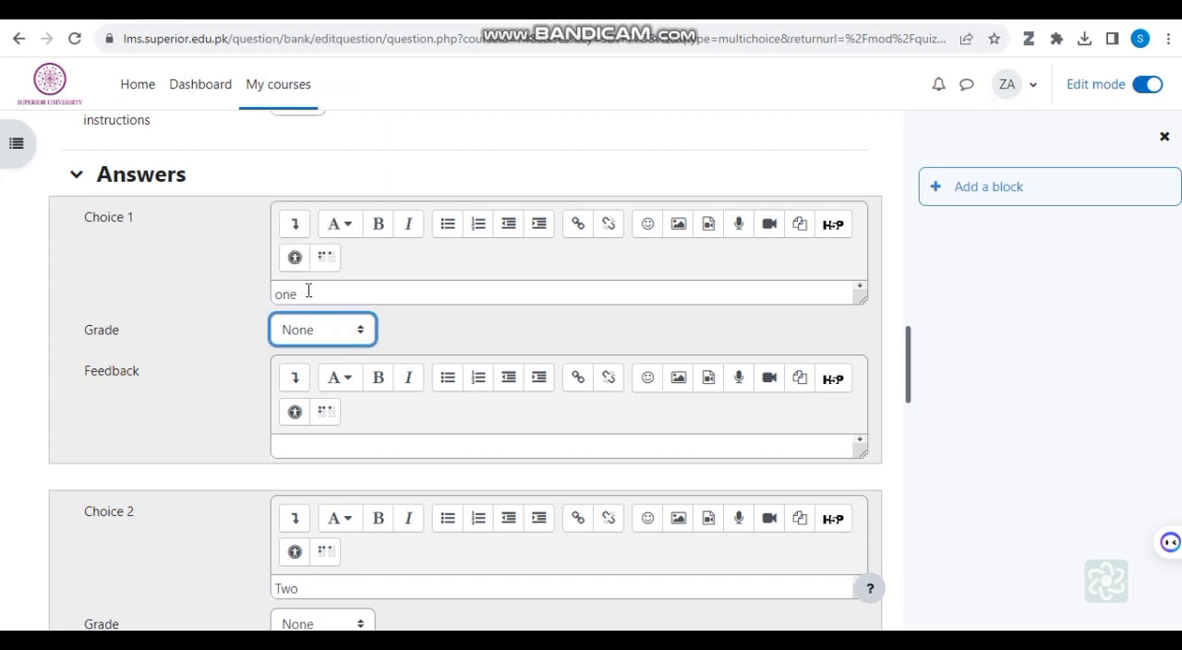
left_click(364, 335)
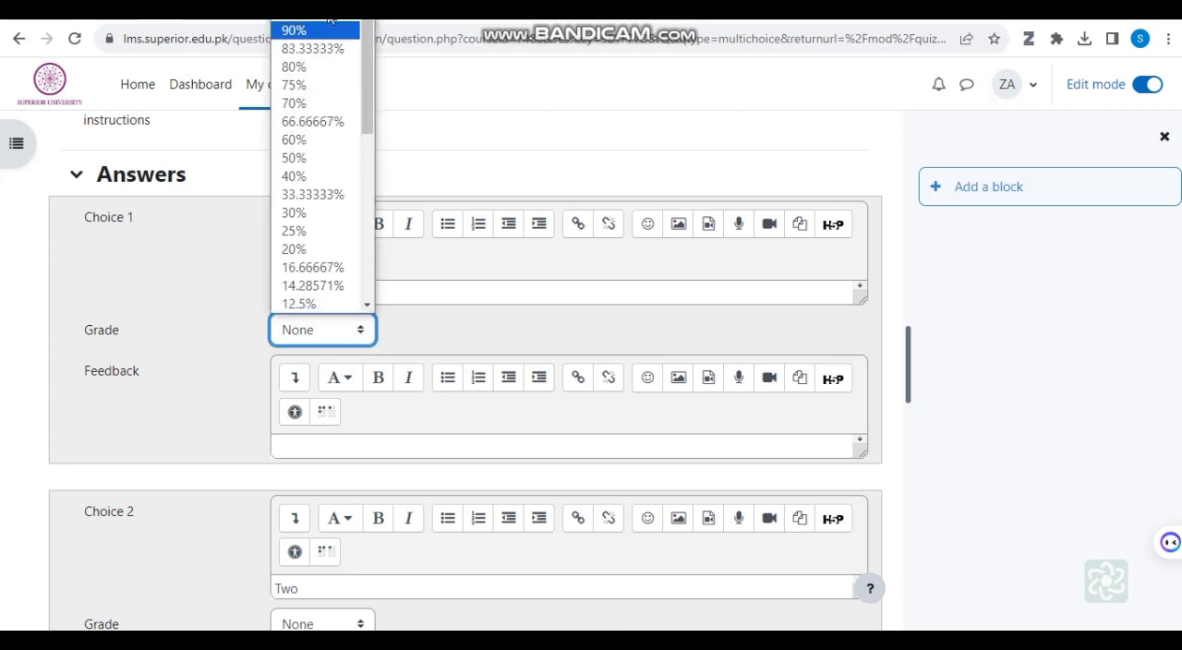
scroll(371, 80, "up", 1)
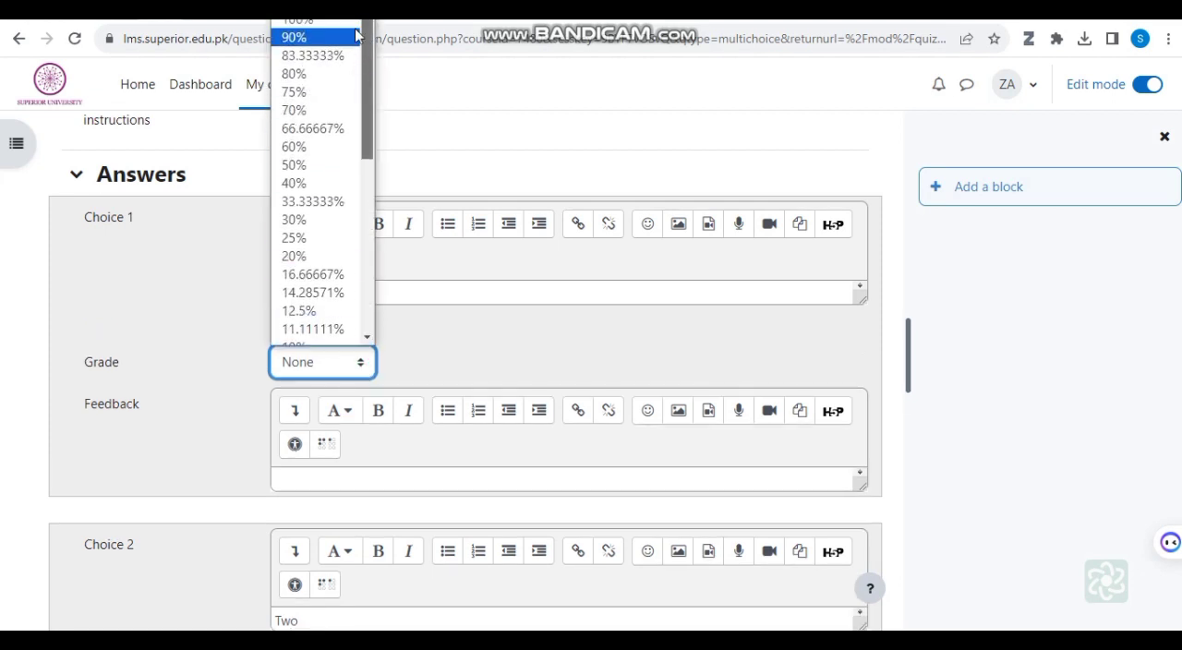
left_click(304, 22)
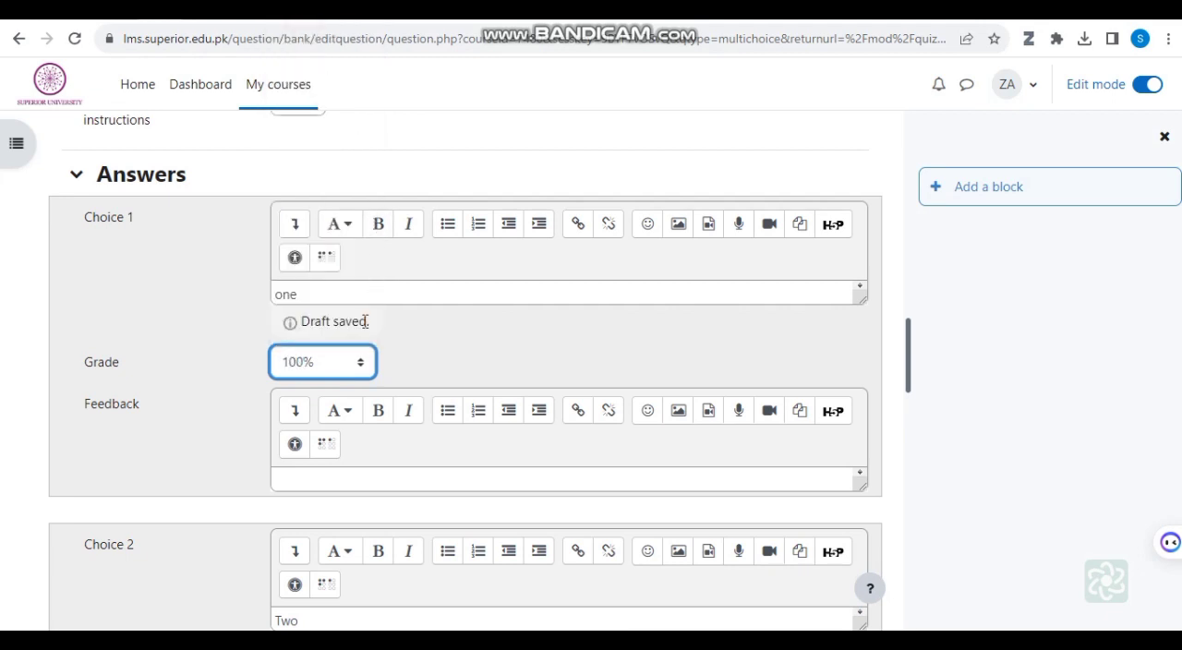
left_click(358, 369)
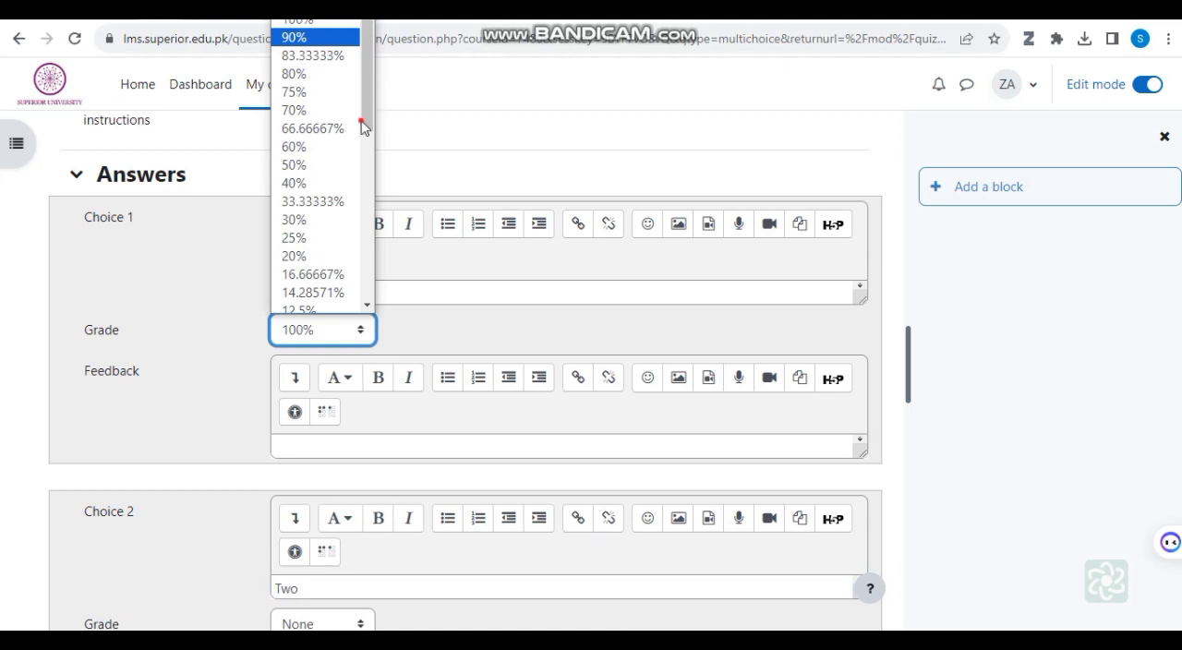
left_click_drag(362, 127, 329, 334)
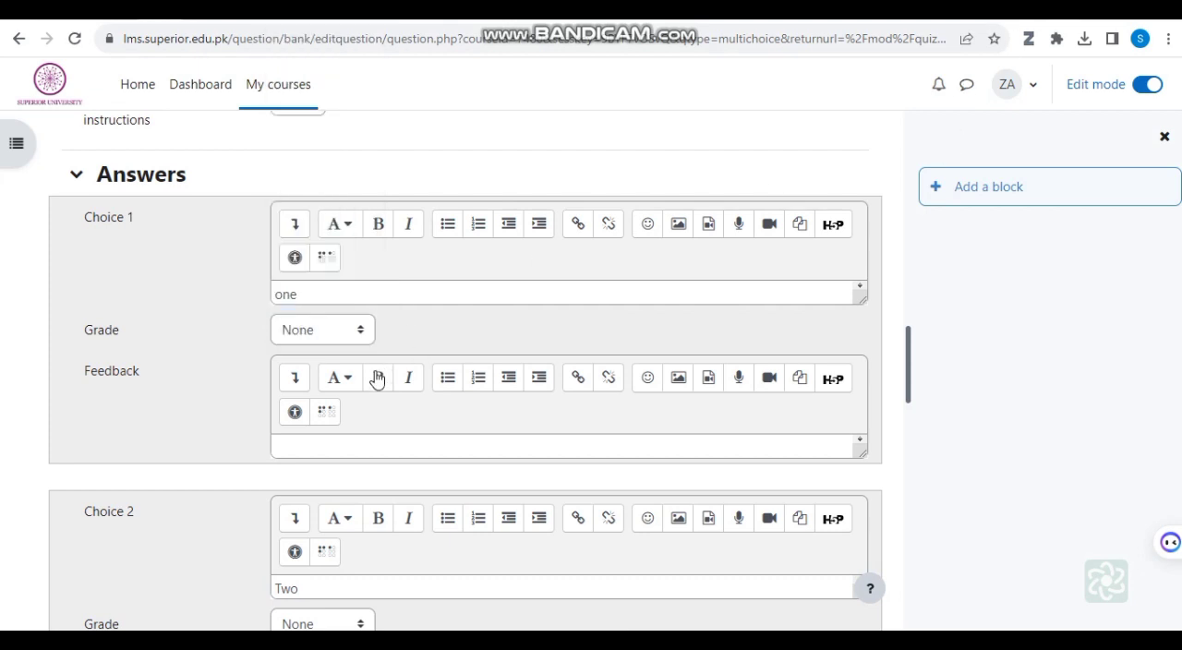
Step: Replace the text of Choice 4 with "Five" and set its grade to 100%
scroll(377, 380, "down", 3)
scroll(379, 384, "down", 3)
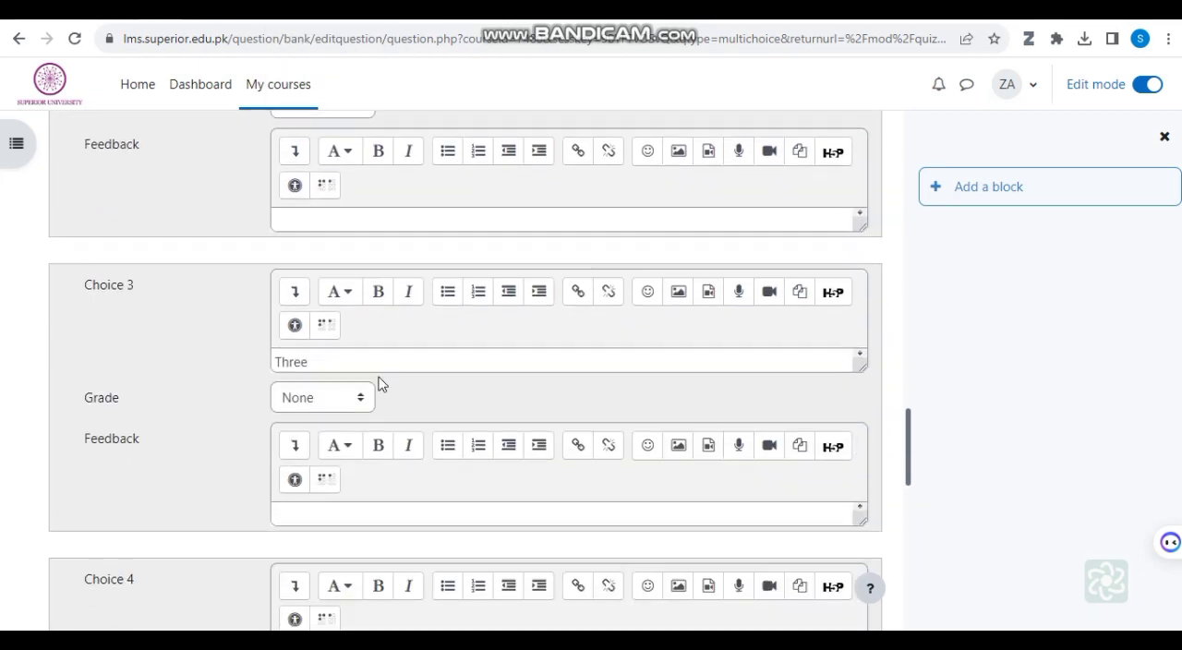
scroll(359, 405, "down", 1)
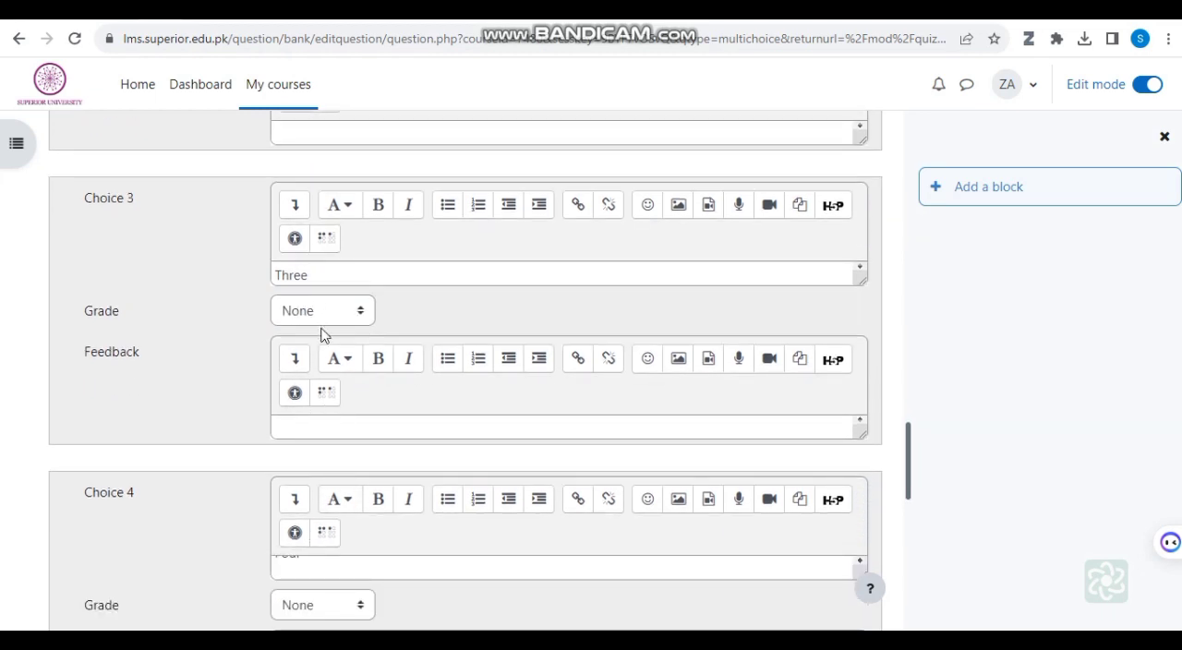
scroll(325, 351, "down", 2)
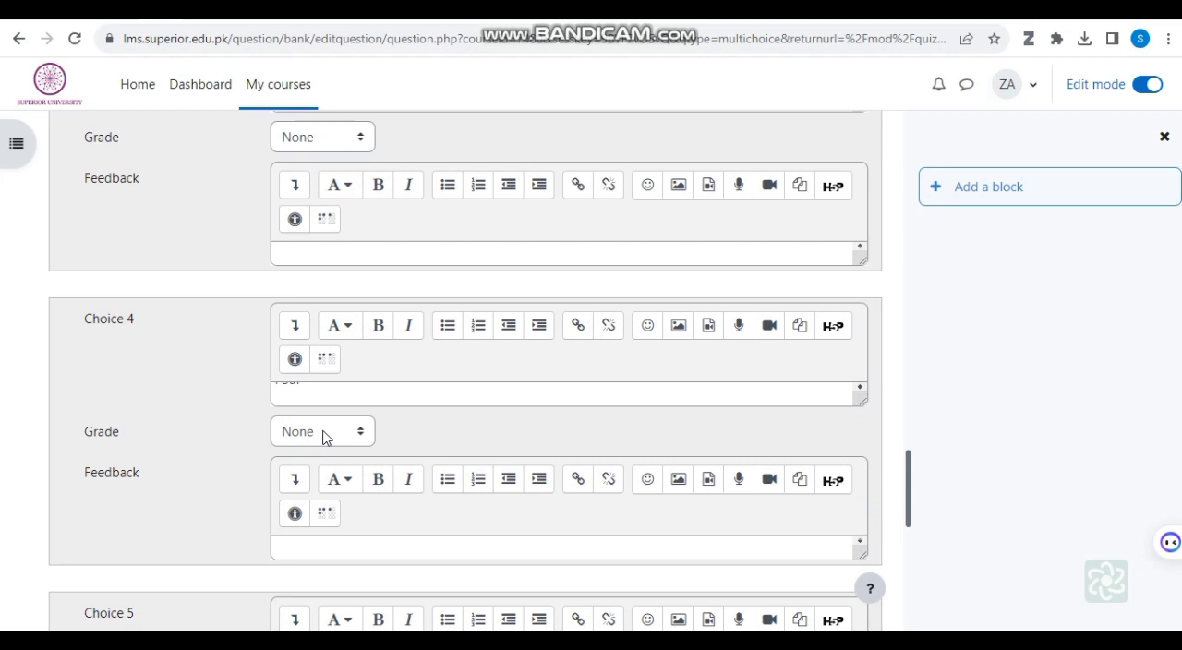
left_click(308, 397)
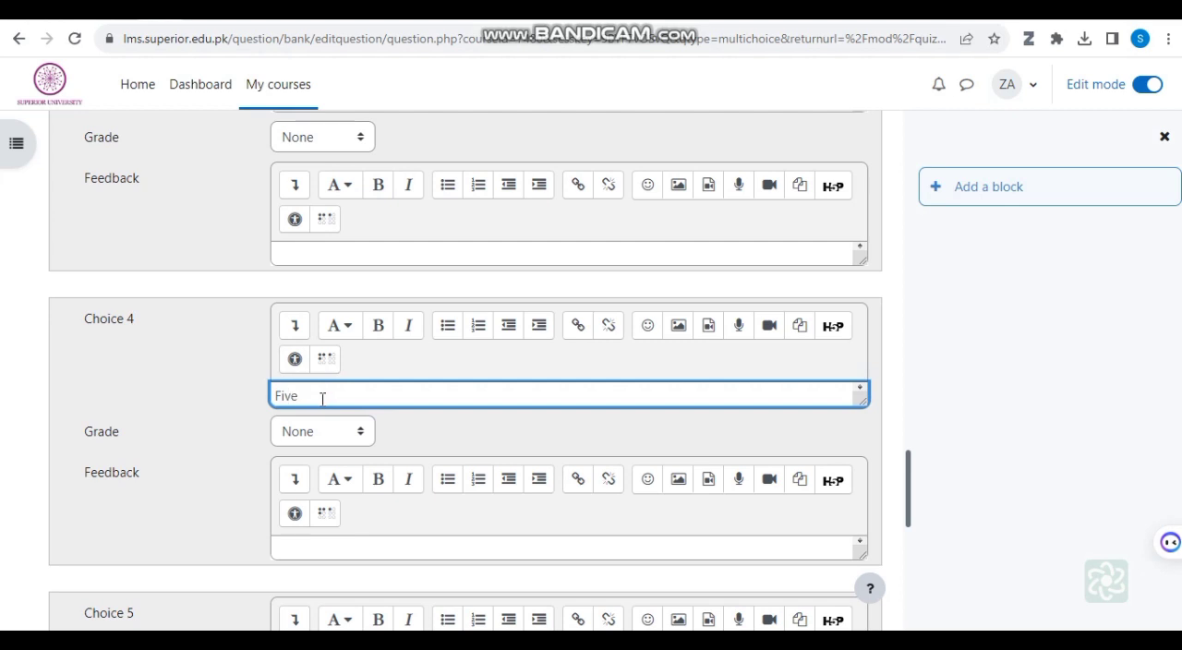
left_click(362, 432)
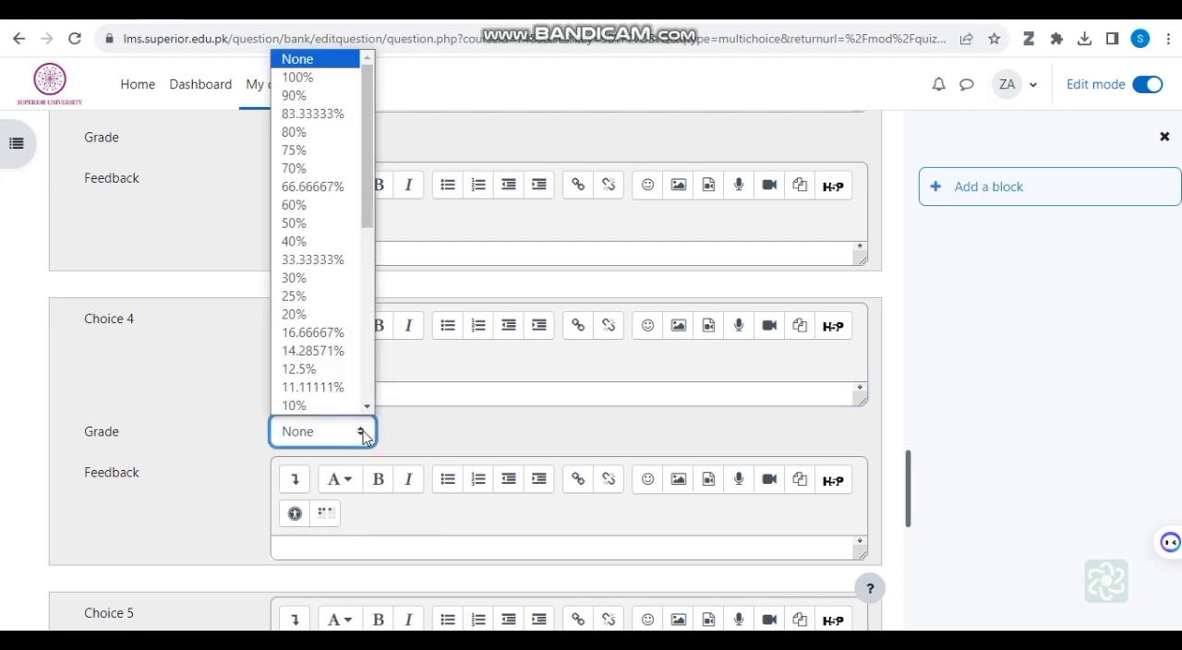
left_click(307, 82)
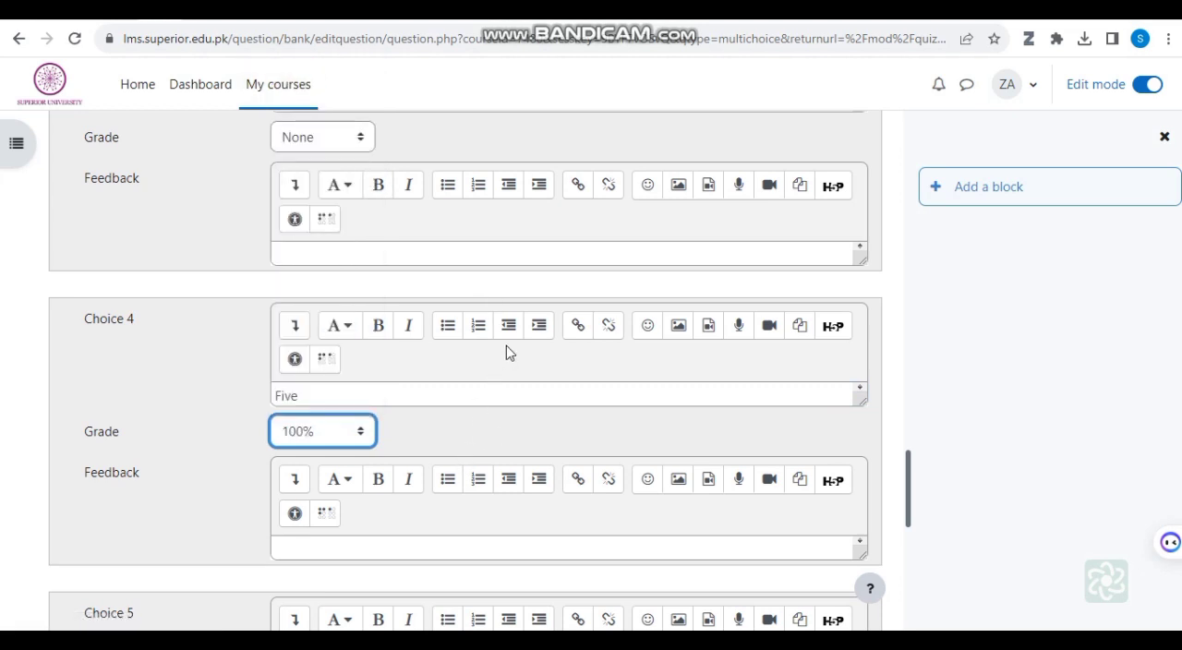
Step: Save the multiple choice question while keeping it open for further editing
scroll(711, 381, "down", 2)
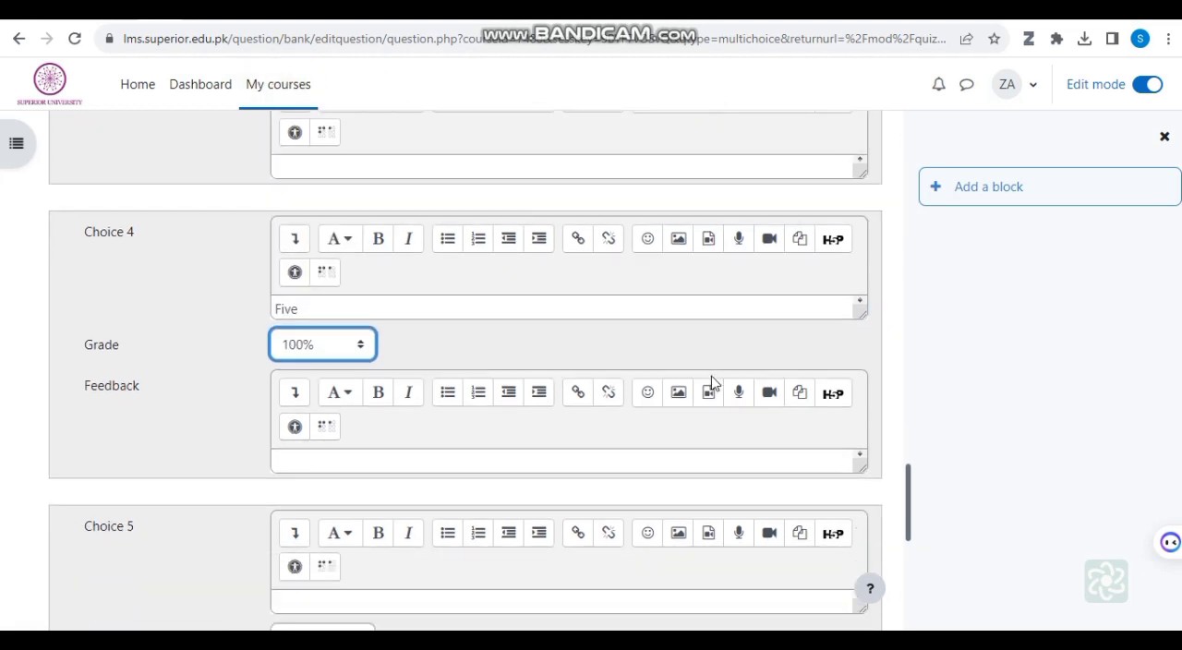
scroll(712, 380, "down", 2)
scroll(709, 380, "down", 1)
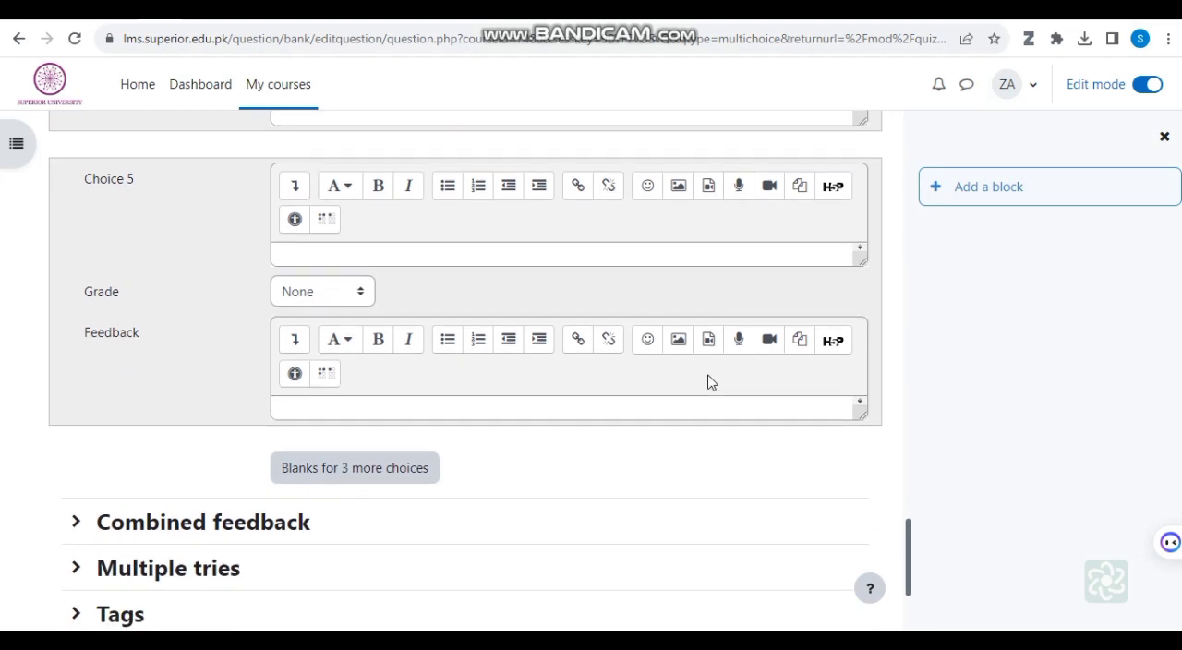
scroll(554, 341, "down", 2)
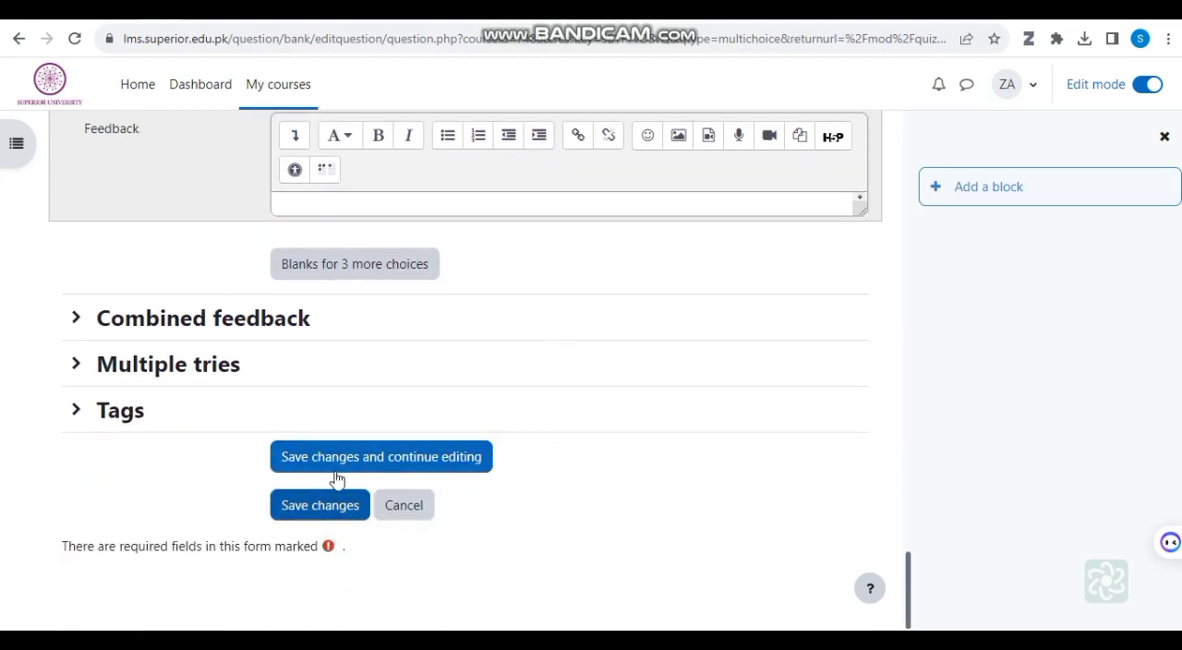
left_click(339, 471)
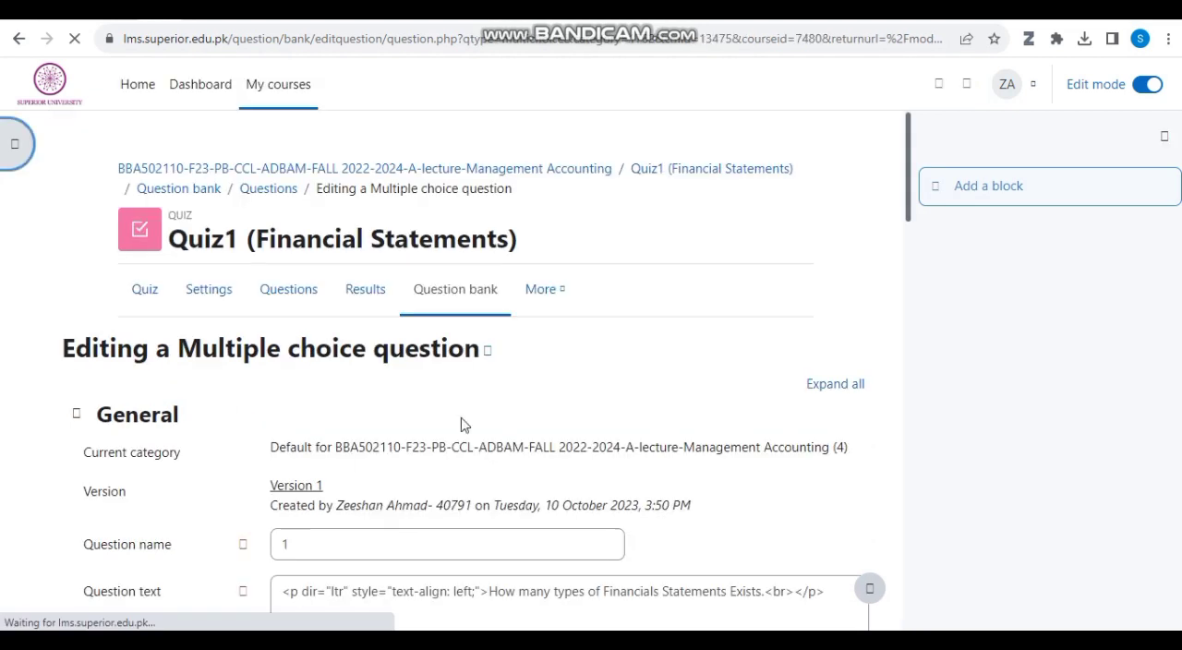
Step: Rename the question 2, save it and return to the quiz's list of questions
scroll(772, 415, "down", 2)
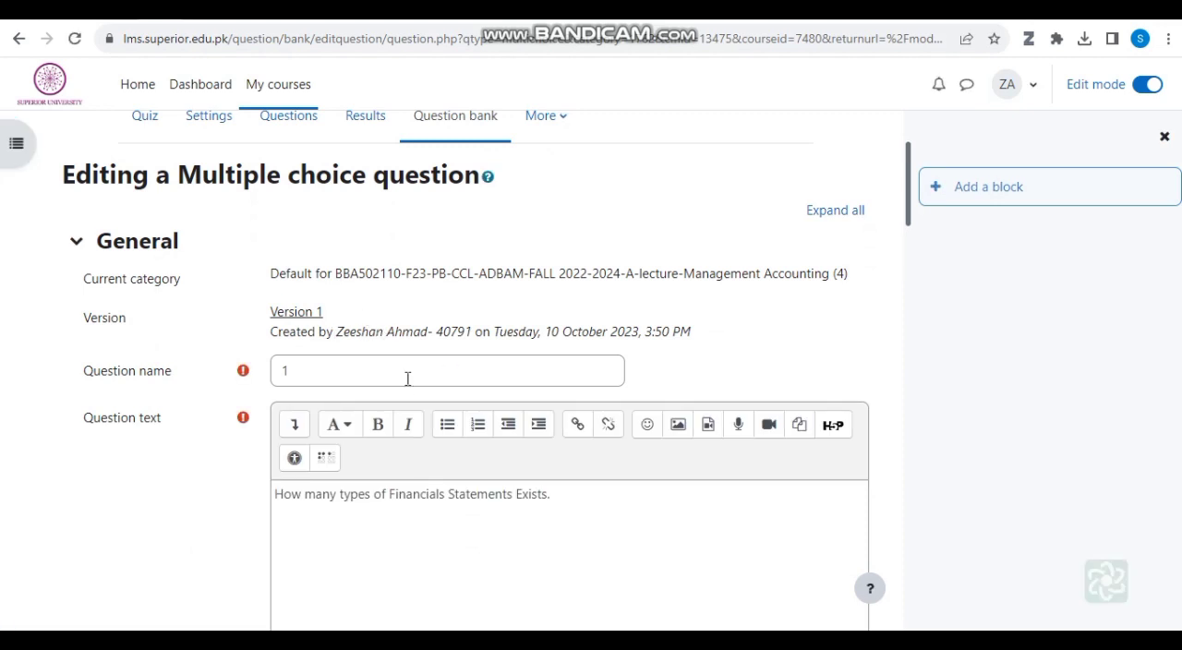
scroll(456, 393, "down", 2)
scroll(456, 392, "down", 3)
scroll(804, 158, "up", 5)
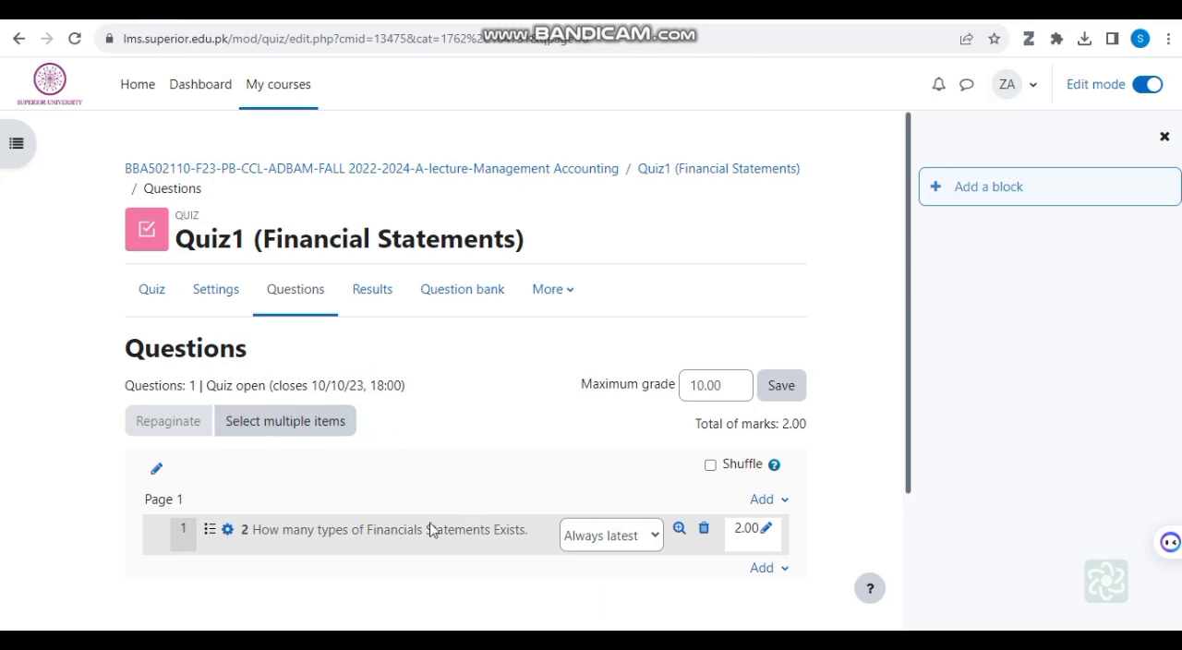
scroll(796, 543, "down", 1)
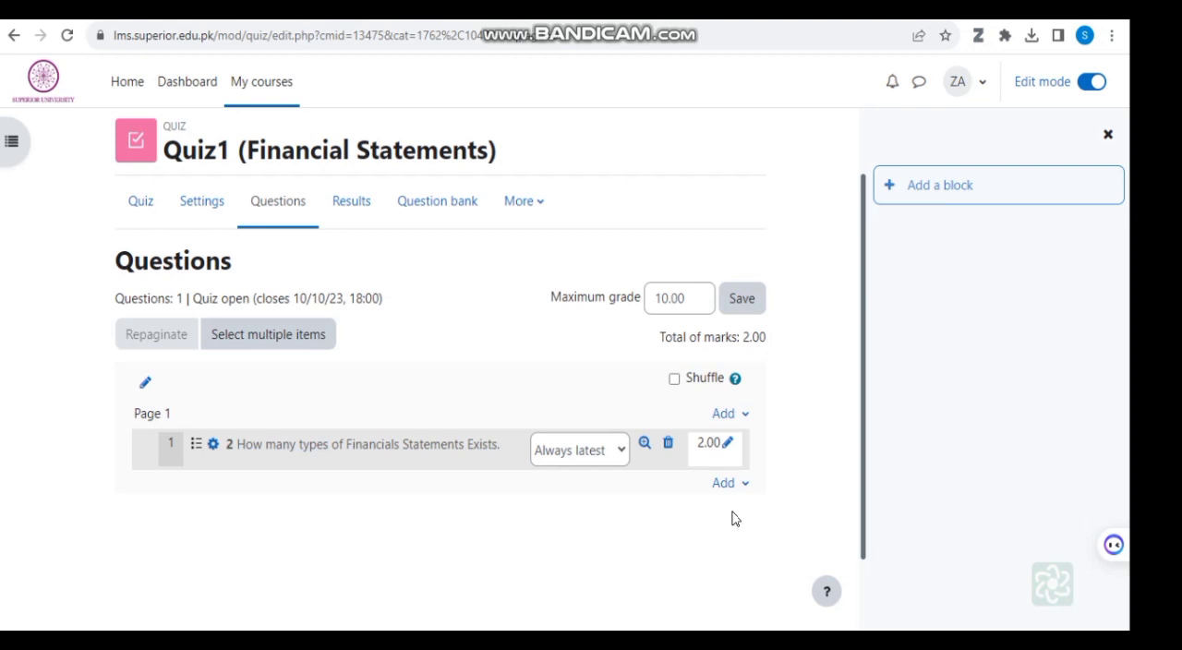
Step: Switch to the Notepad file of questions and examine how the first question's answers are marked with braces, tildes and percentage grades
key("alt+Tab")
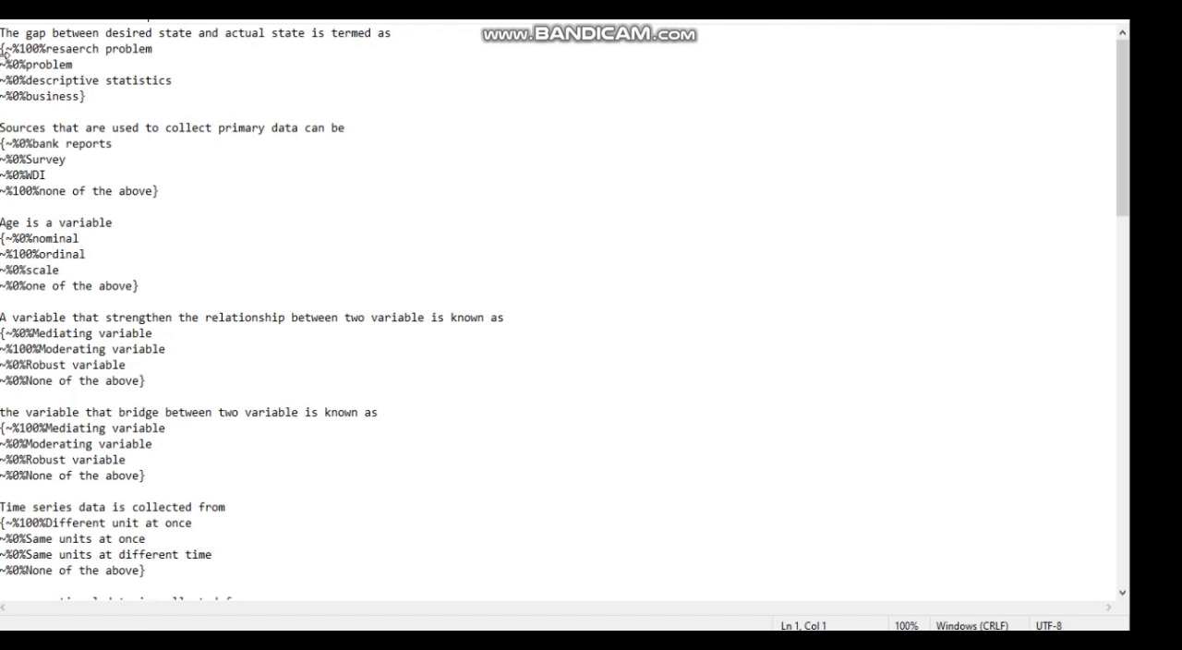
left_click(5, 48)
left_click_drag(4, 48, 137, 64)
left_click(264, 47)
left_click_drag(3, 57, 23, 65)
left_click(380, 180)
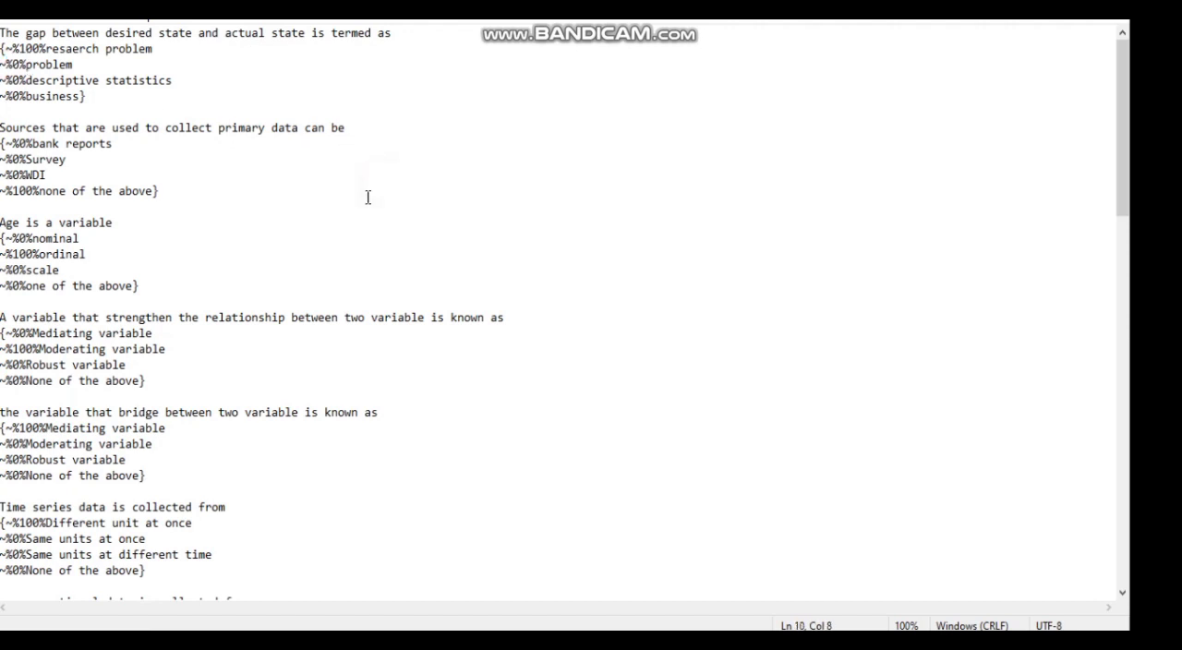